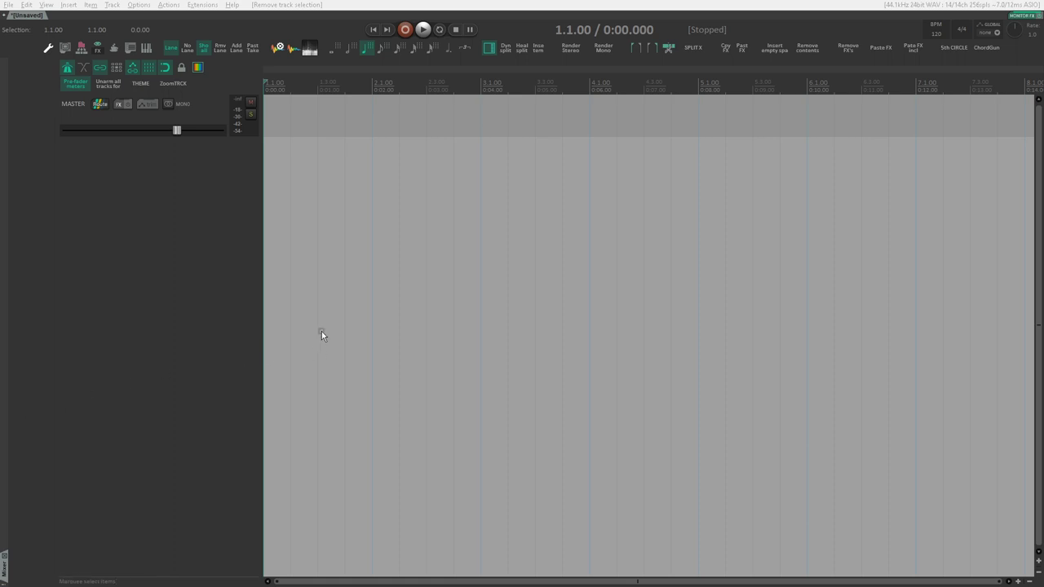
# Insert one new track and five additional tracks below it in the empty project.
pyautogui.doubleClick(199, 198)
pyautogui.rightClick(143, 230)
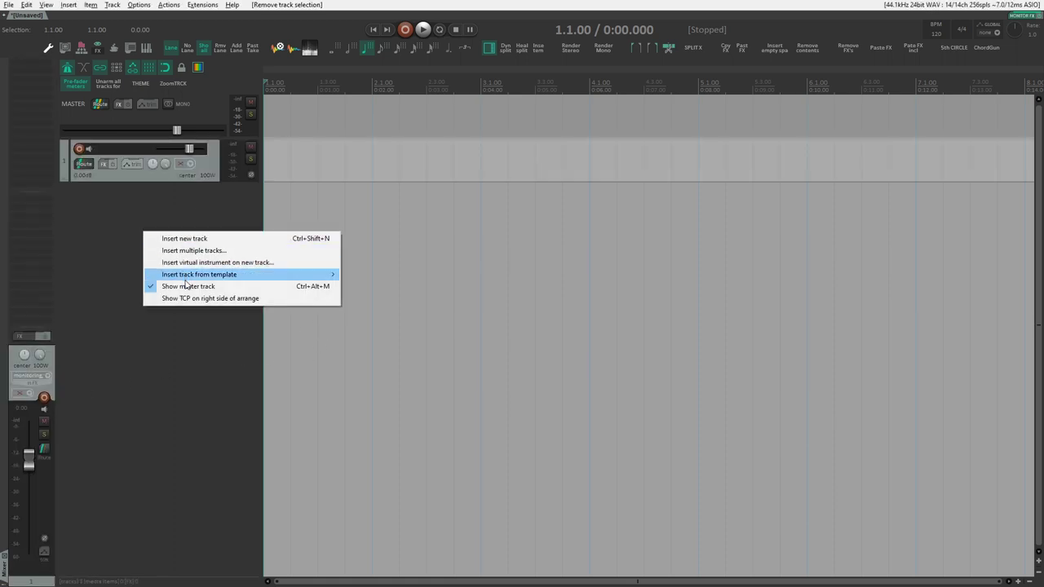
pyautogui.click(218, 255)
pyautogui.write('5')
pyautogui.press('Return')
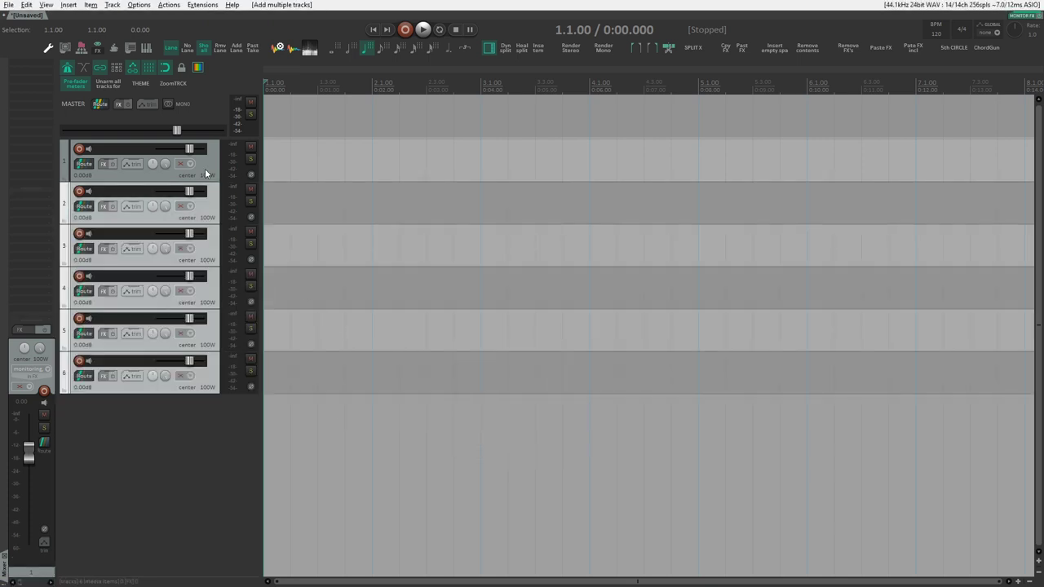
# Name the first three tracks KK, Sn and OHs.
pyautogui.doubleClick(126, 150)
pyautogui.write('KK')
pyautogui.press('Tab')
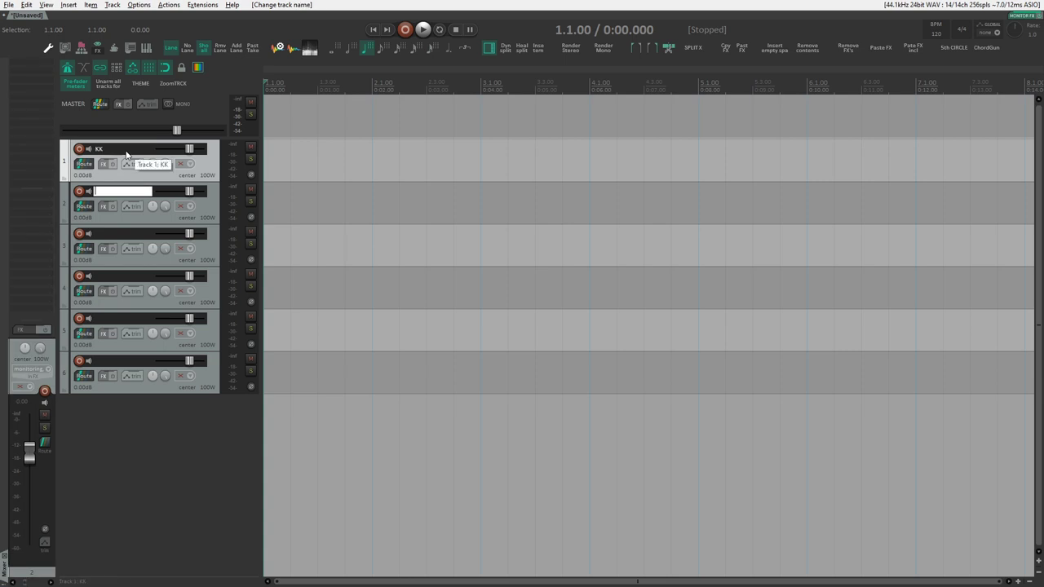
pyautogui.write('Sn')
pyautogui.press('Tab')
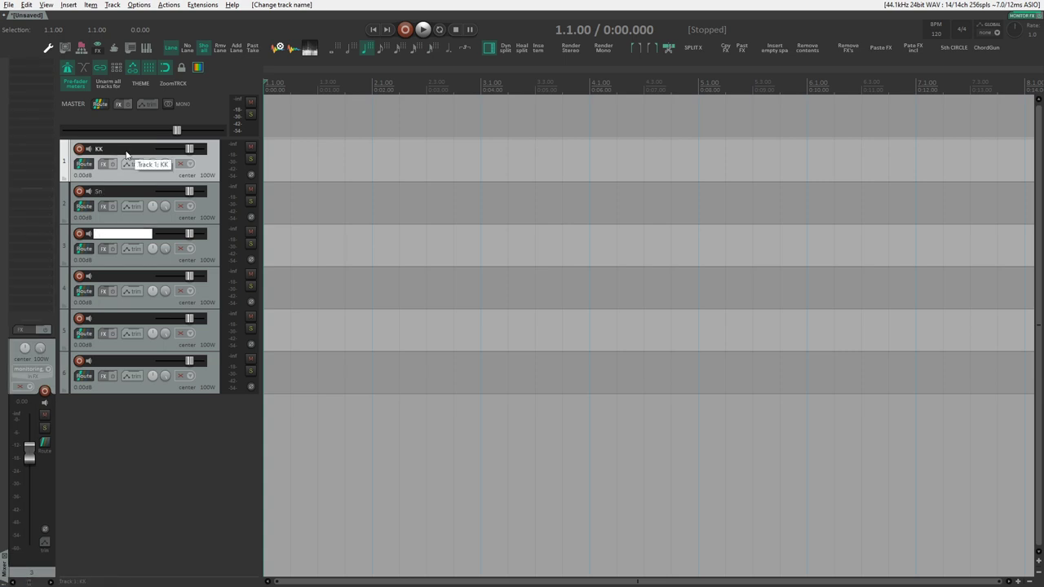
pyautogui.write('OGs')
pyautogui.press('Tab')
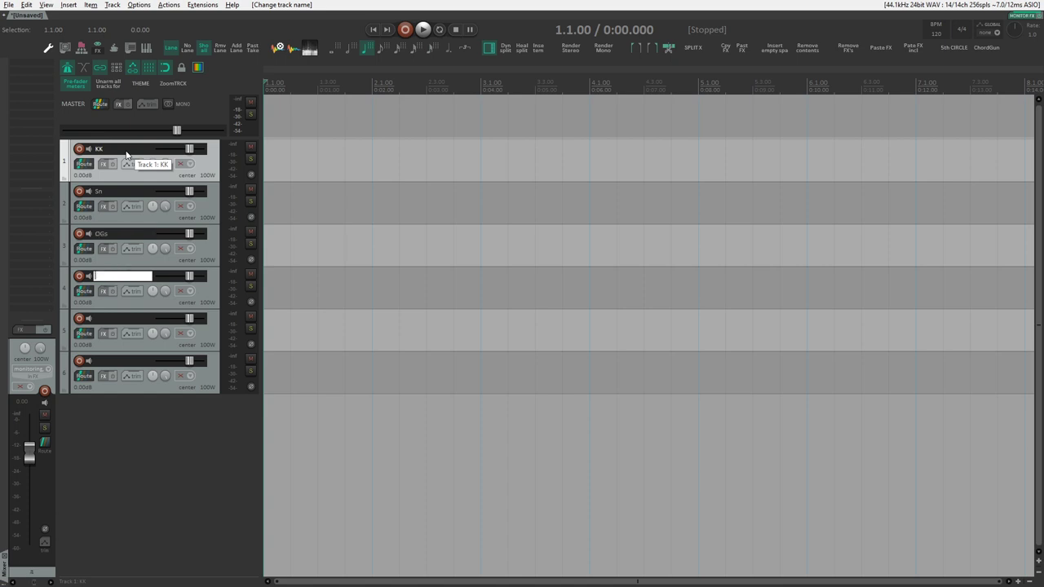
pyautogui.hotkey('shift', 'Tab')
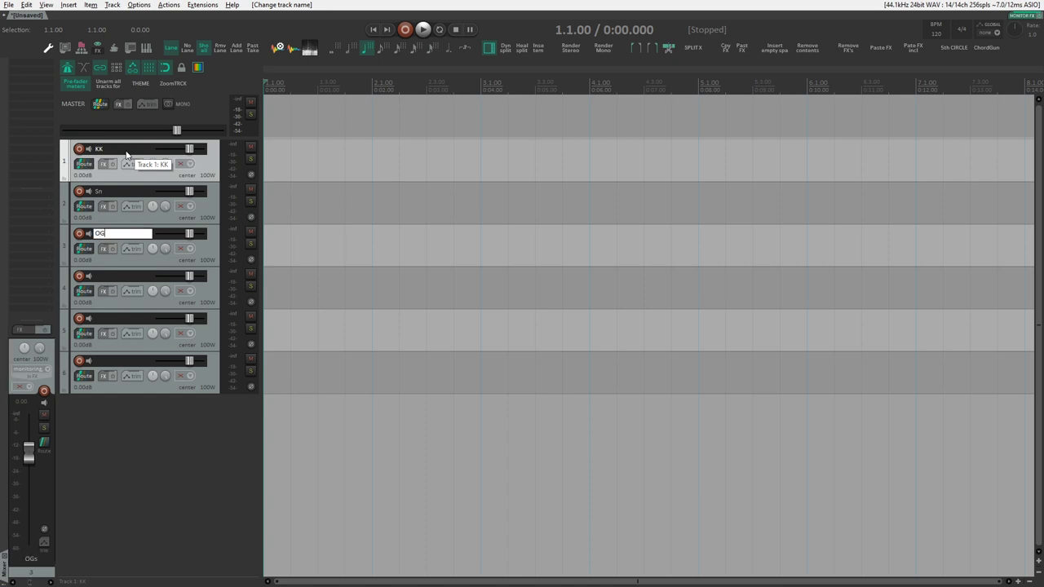
pyautogui.write('OHs')
pyautogui.press('Tab')
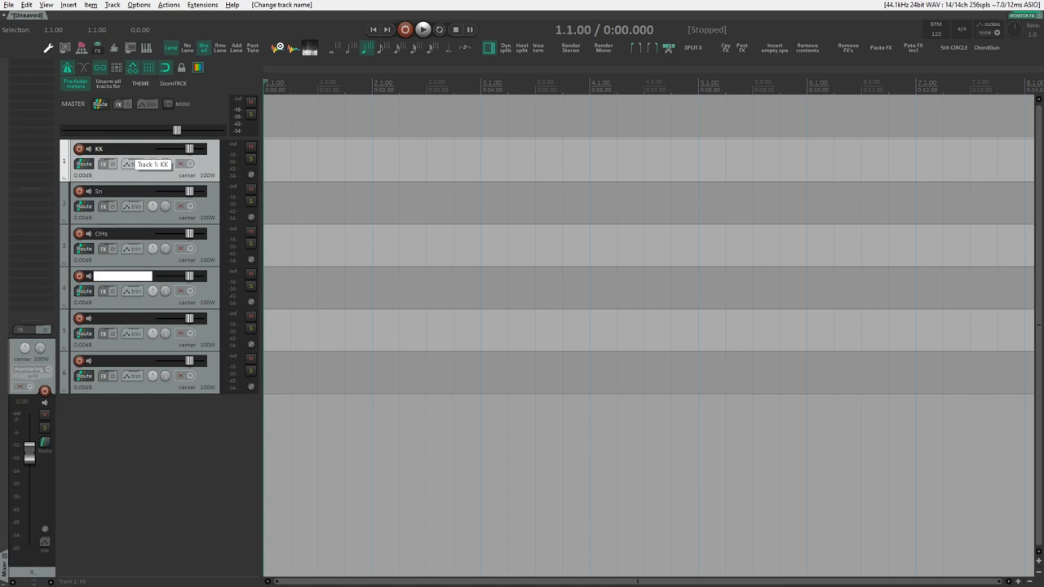
# Name tracks four to six Room, GTR and Bx.
pyautogui.write('Room')
pyautogui.press('Tab')
pyautogui.write('GTR')
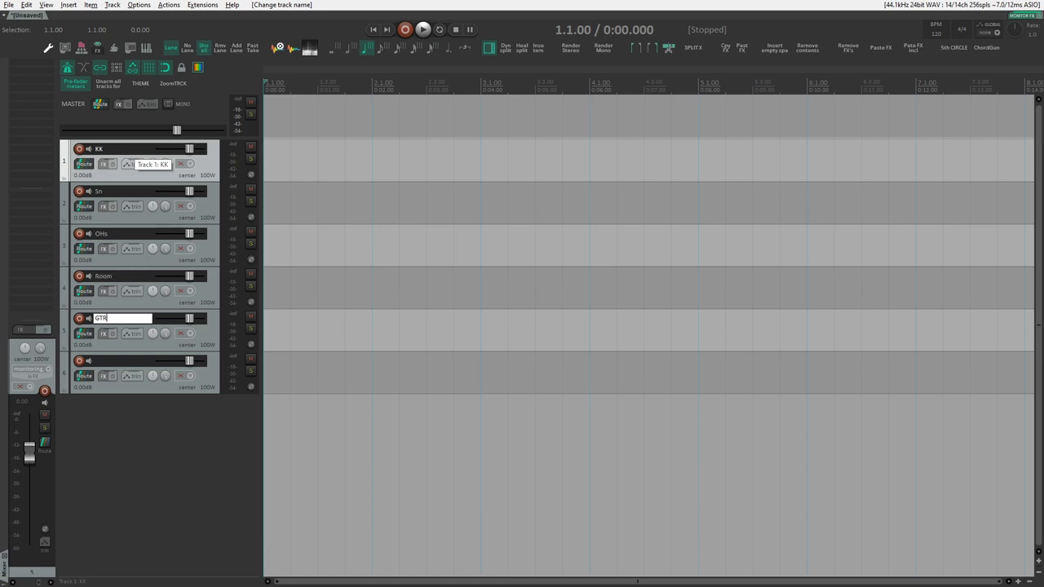
pyautogui.press('Tab')
pyautogui.write('Bx')
pyautogui.press('Return')
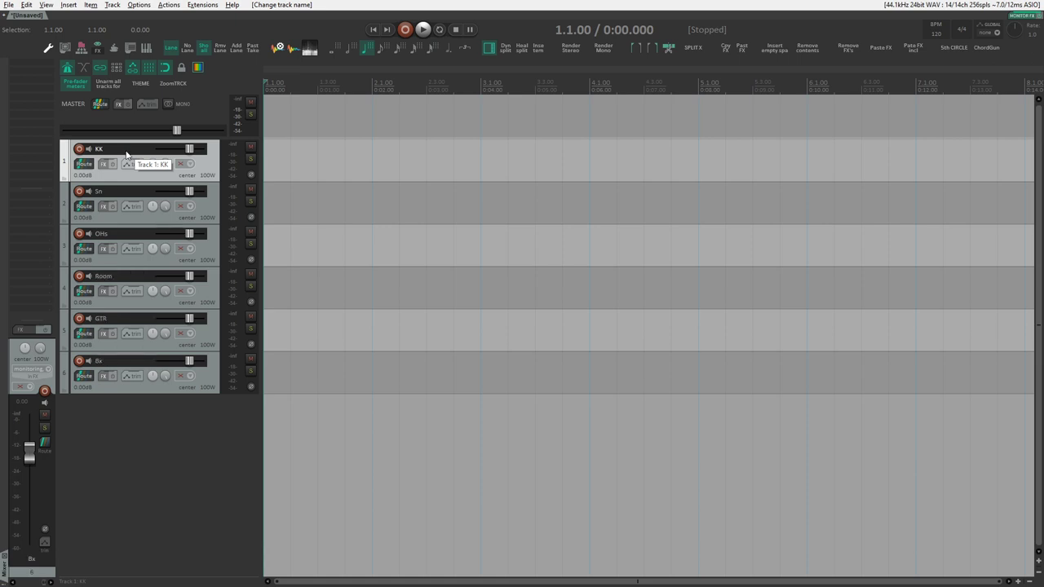
# Add a seventh track below Bx and name it Voz.
pyautogui.doubleClick(121, 419)
pyautogui.doubleClick(122, 406)
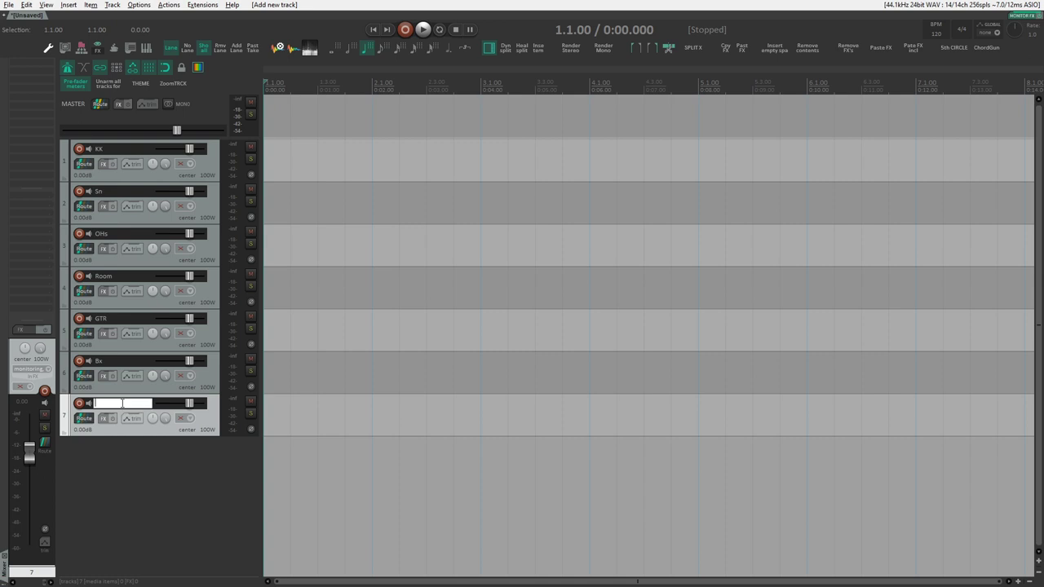
pyautogui.write('Voz')
pyautogui.press('Return')
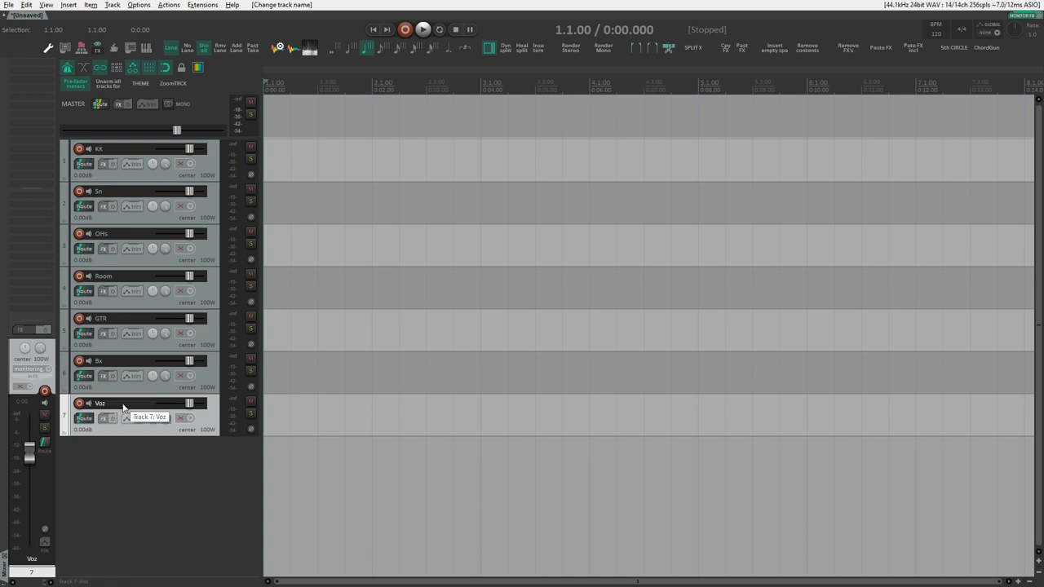
# Add JS: Pink Noise Generator to the KK track and set its noise level to -21.45 dB.
pyautogui.click(103, 164)
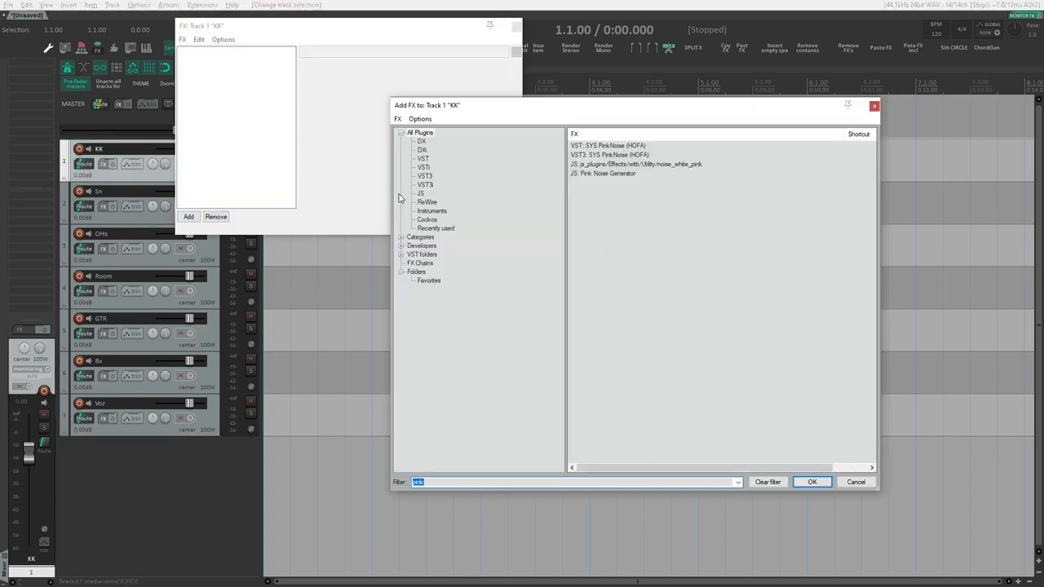
pyautogui.moveTo(604, 175); pyautogui.dragTo(258, 129)
pyautogui.moveTo(447, 106); pyautogui.dragTo(442, 106)
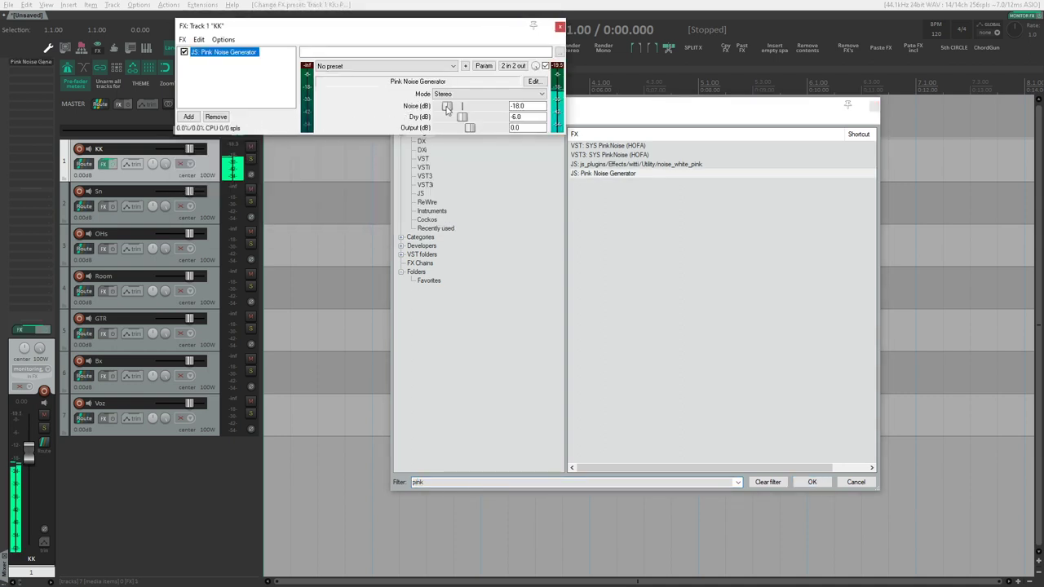
# Bypass the Pink Noise Generator on the KK track and close the effect windows.
pyautogui.click(184, 51)
pyautogui.click(559, 27)
pyautogui.click(873, 106)
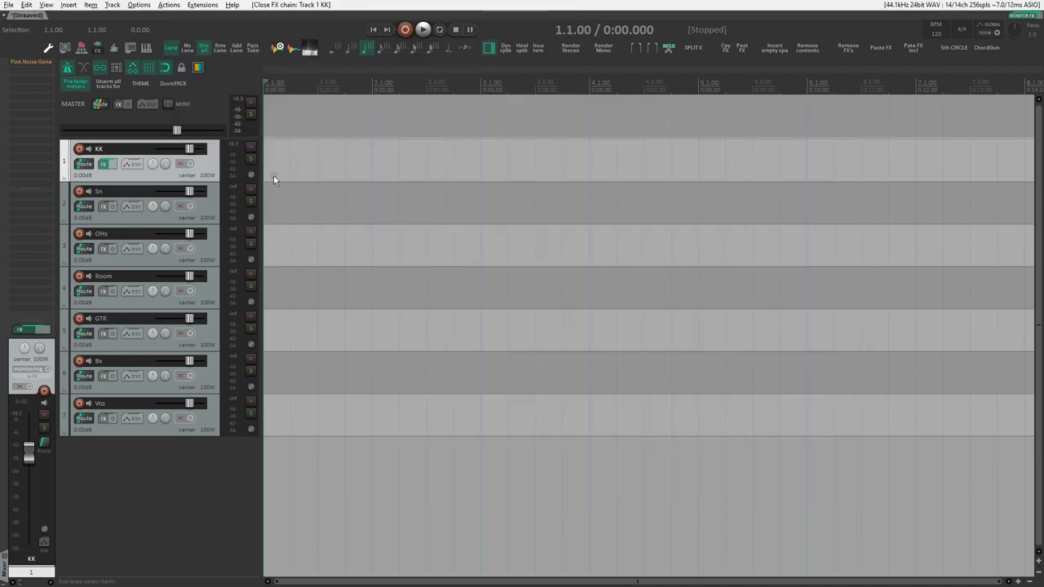
# Copy the KK track's effect and paste it onto the tracks from Sn to Voz.
pyautogui.click(219, 196)
pyautogui.click(211, 169)
pyautogui.click(210, 195)
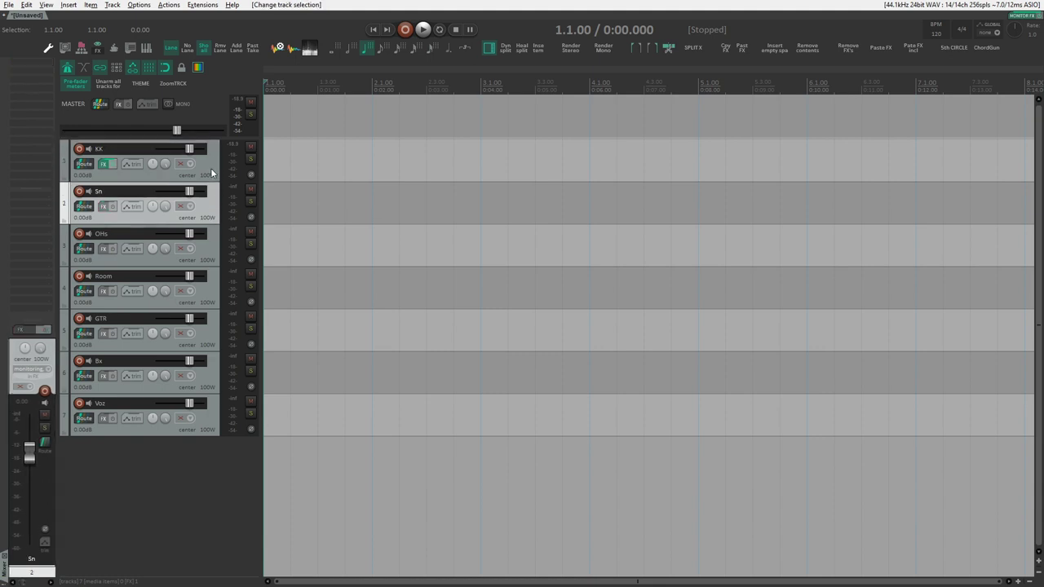
pyautogui.click(210, 168)
pyautogui.click(104, 164)
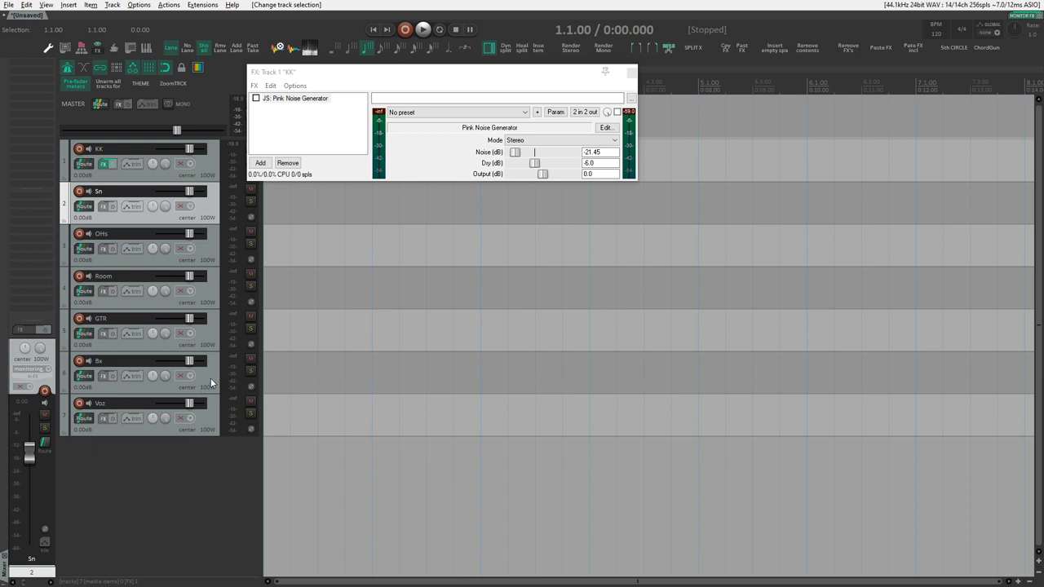
pyautogui.keyDown('shift'); pyautogui.click(211, 412); pyautogui.keyUp('shift')
pyautogui.click(915, 48)
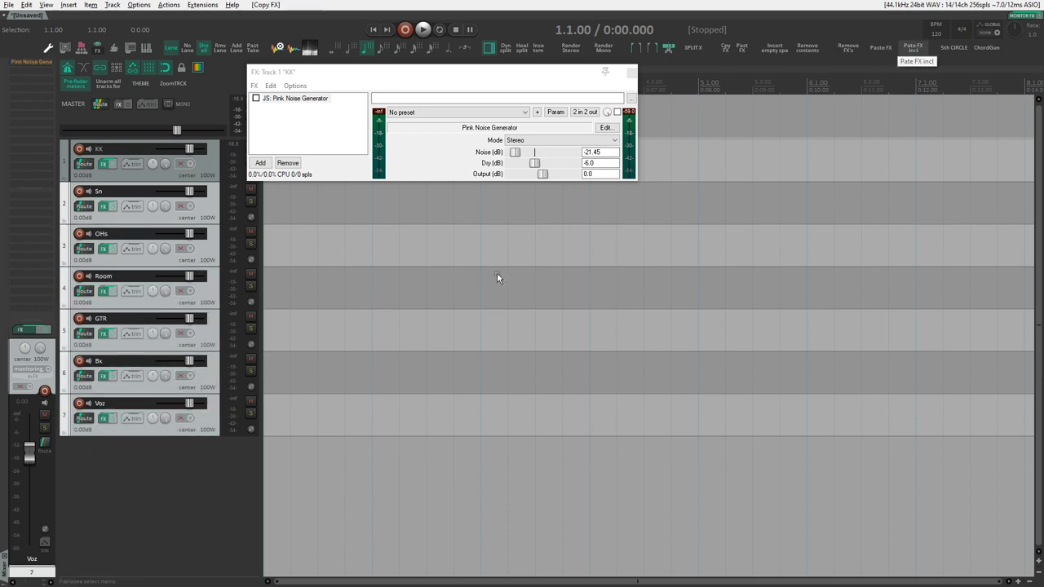
pyautogui.click(632, 72)
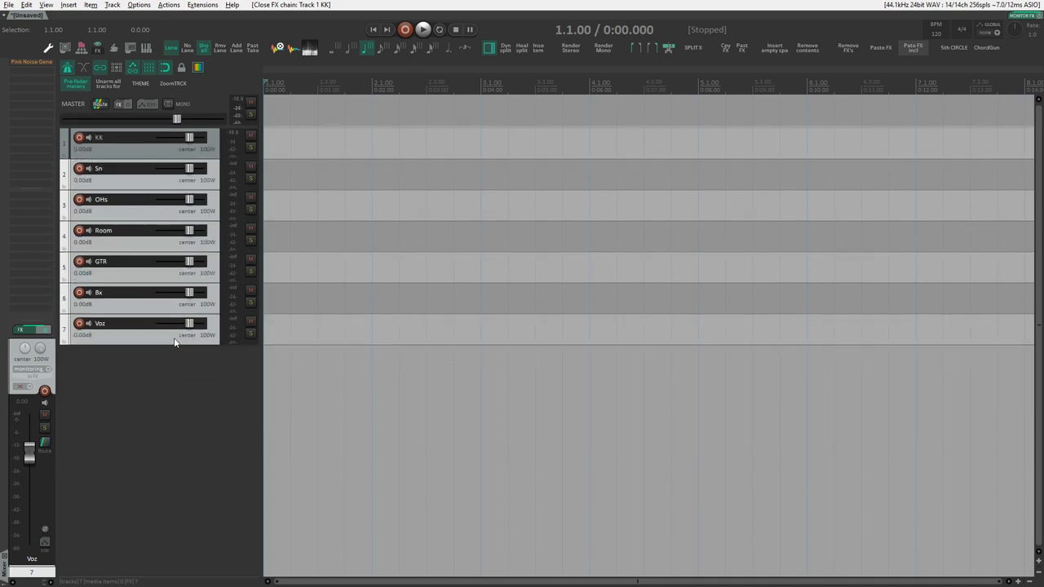
pyautogui.click(168, 365)
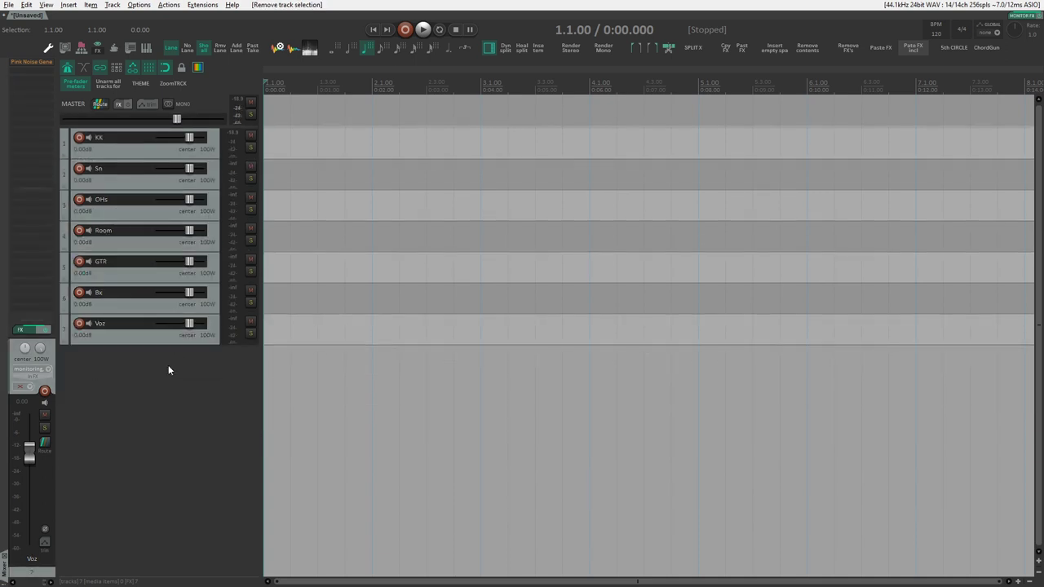
pyautogui.scroll(2, 166, 347)
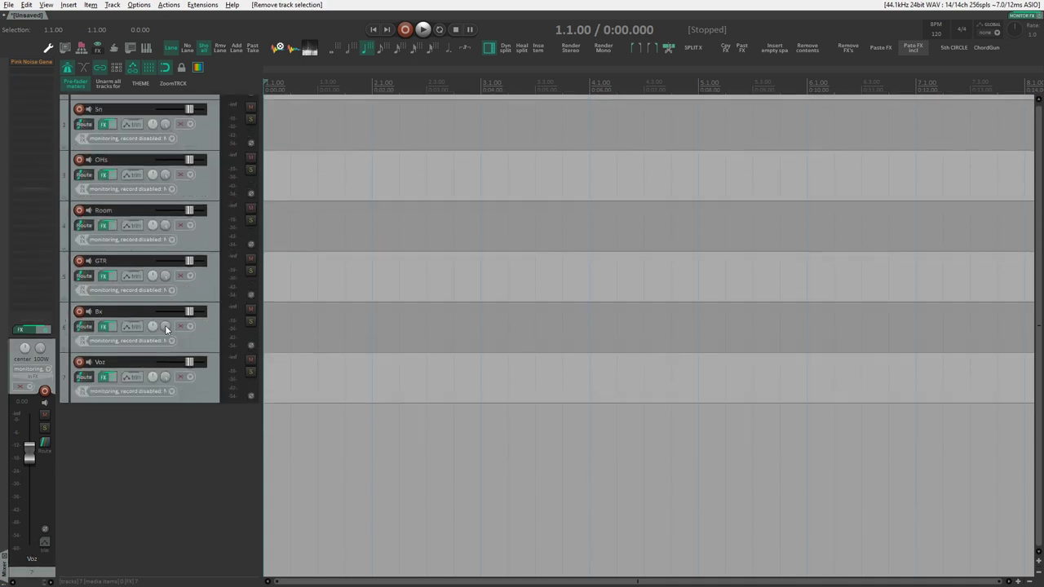
pyautogui.click(130, 50)
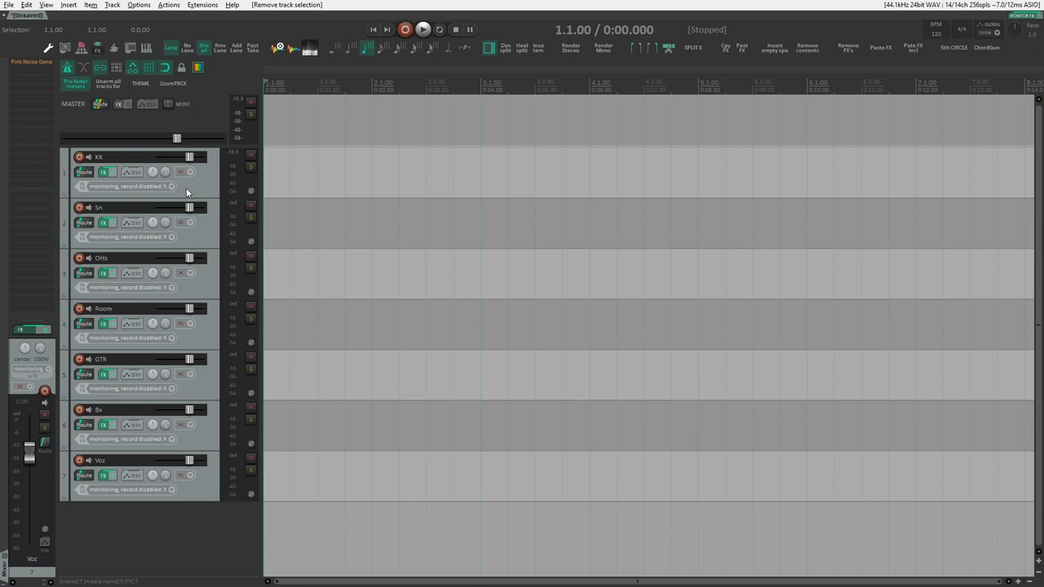
pyautogui.click(210, 173)
pyautogui.click(212, 227)
pyautogui.click(206, 286)
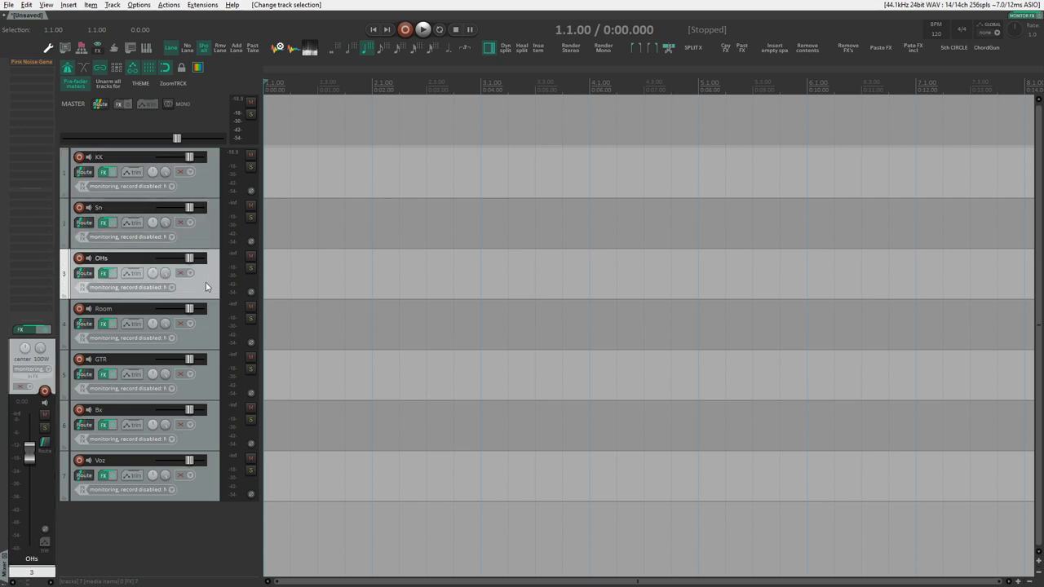
# Add an eighth track below Voz and name it Out 1-2.
pyautogui.doubleClick(162, 525)
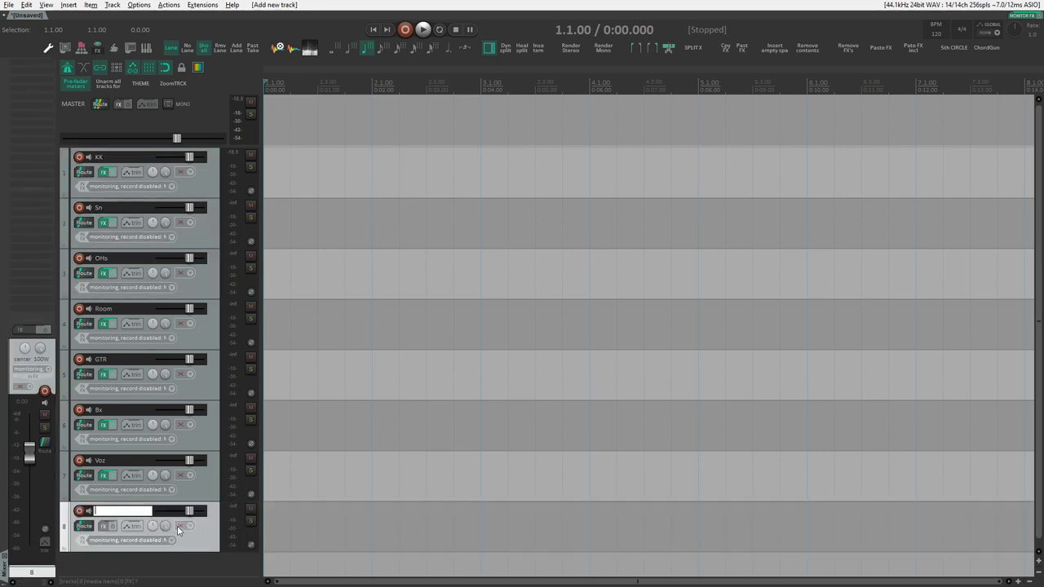
pyautogui.scroll(-1, 163, 497)
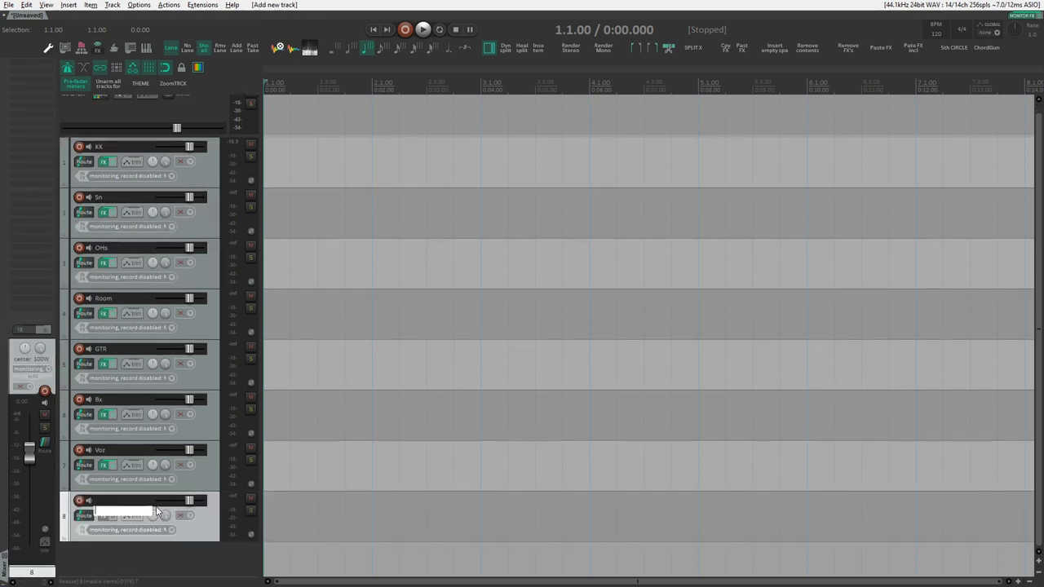
pyautogui.click(201, 475)
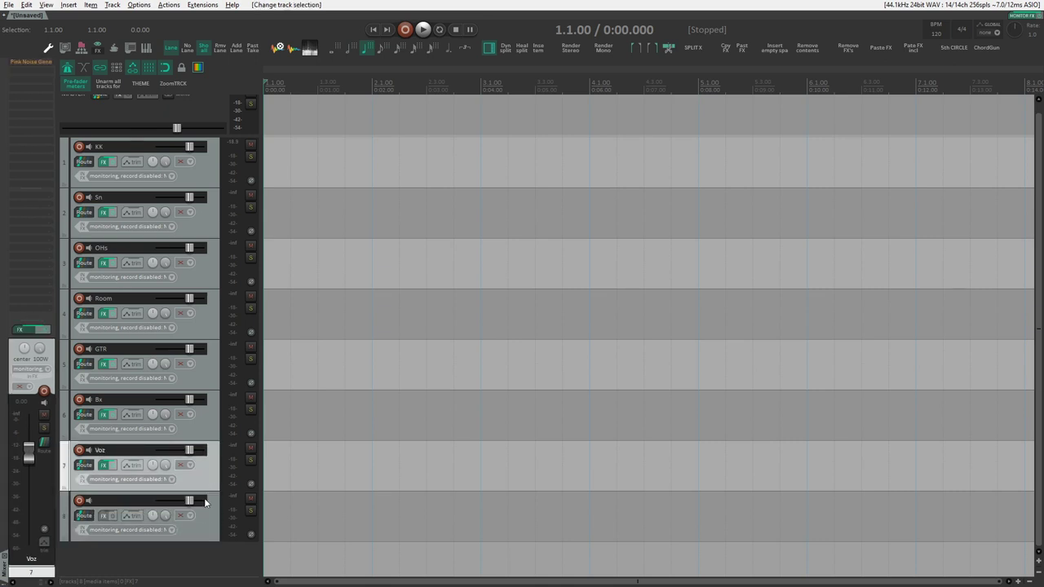
pyautogui.click(126, 503)
pyautogui.doubleClick(123, 502)
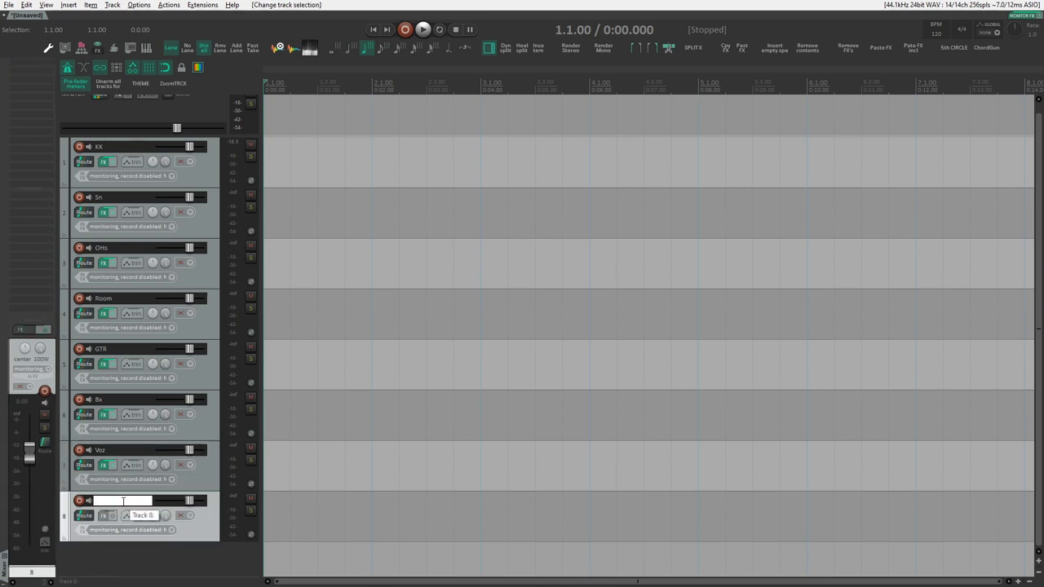
pyautogui.write('Out 1')
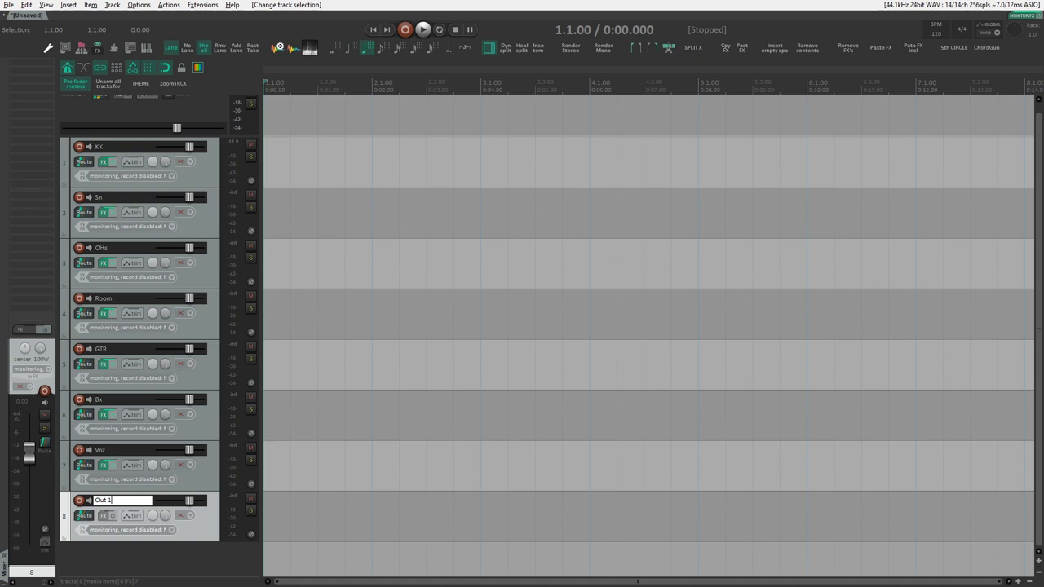
pyautogui.write('-2')
pyautogui.press('Return')
# Add two more tracks below Out 1-2 and name them Output 3-4 and Output 5-6.
pyautogui.doubleClick(135, 559)
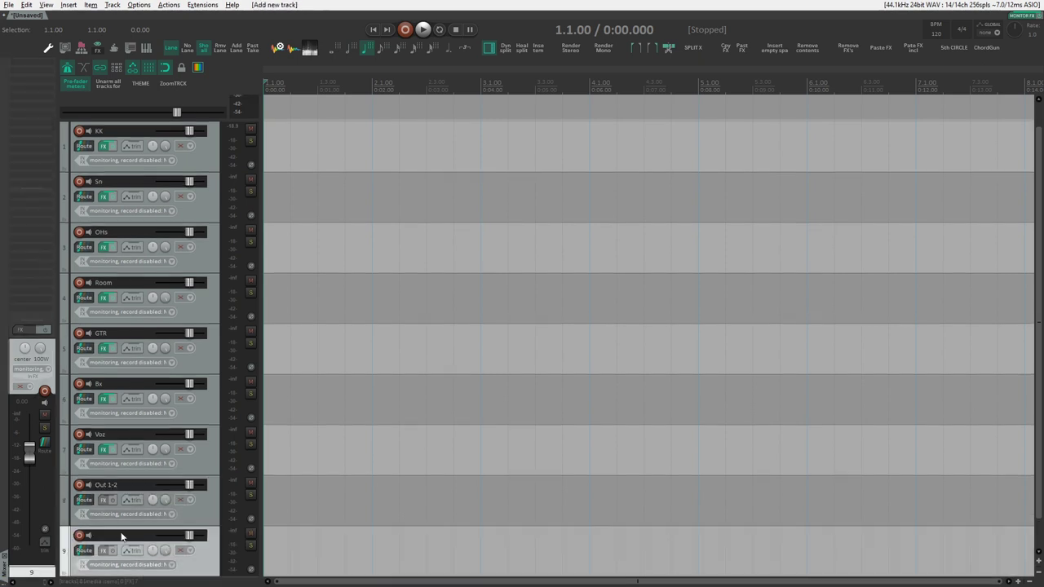
pyautogui.doubleClick(122, 536)
pyautogui.write('Output 3-4')
pyautogui.press('Return')
pyautogui.doubleClick(128, 562)
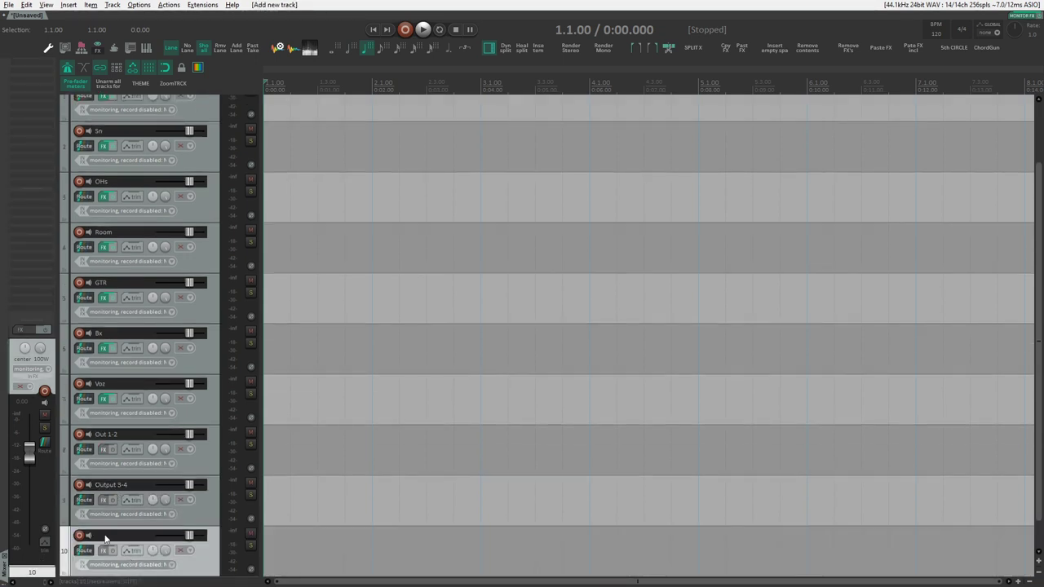
pyautogui.doubleClick(105, 537)
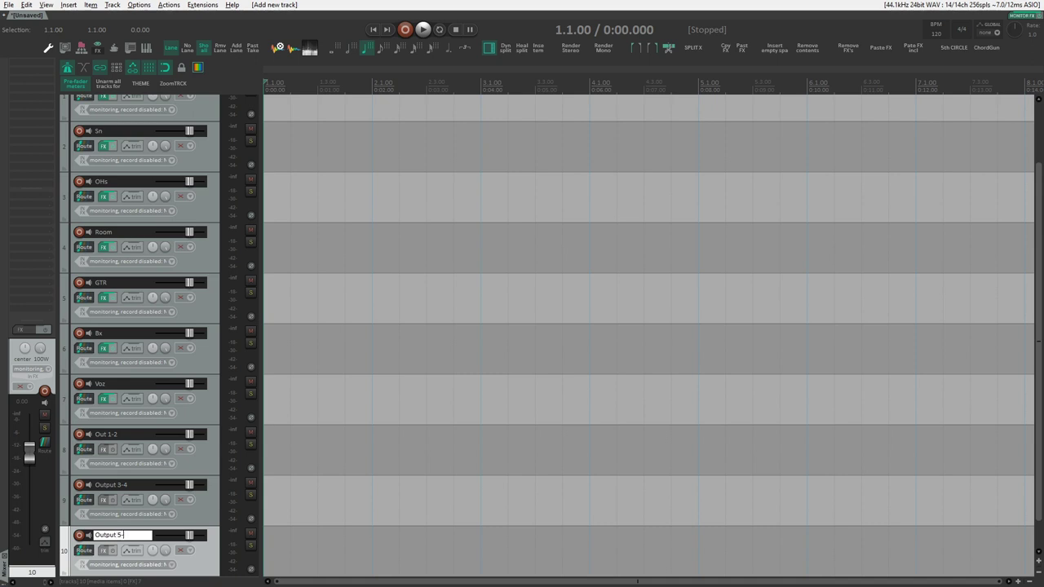
pyautogui.press('Return')
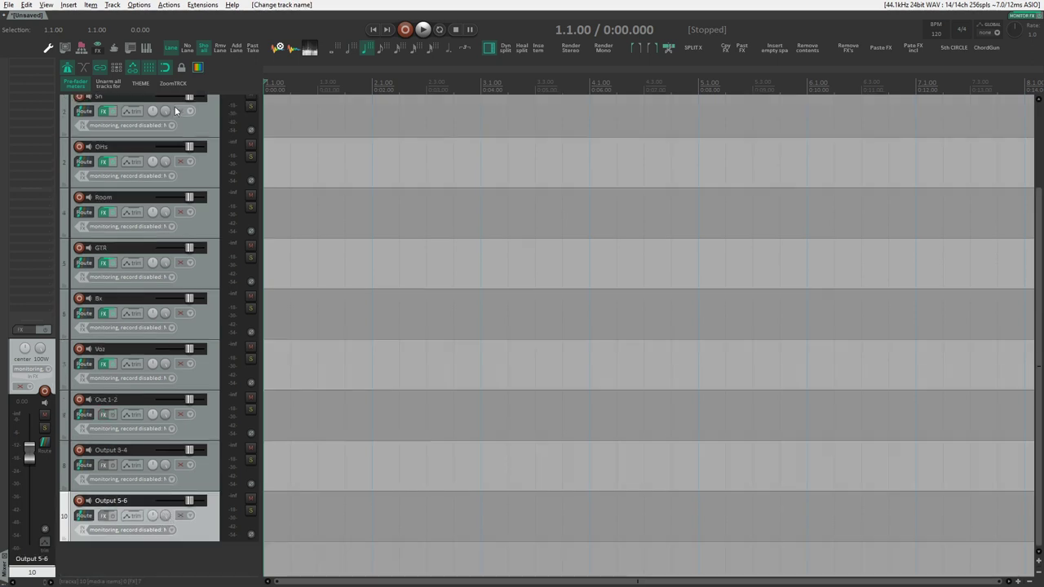
# Examine the audio device's available input channels and output range in the preferences.
pyautogui.click(57, 51)
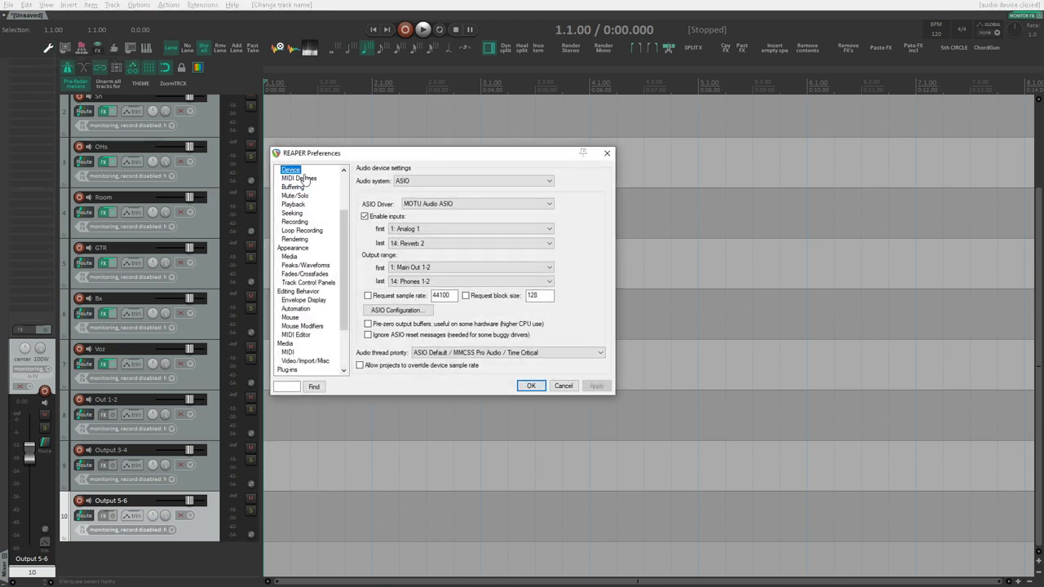
pyautogui.click(406, 243)
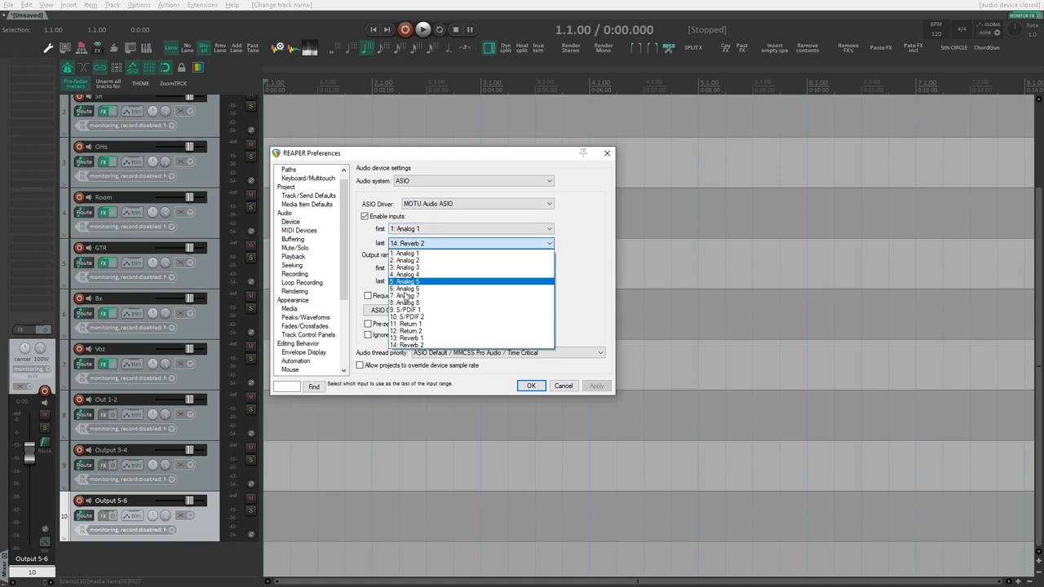
pyautogui.click(366, 242)
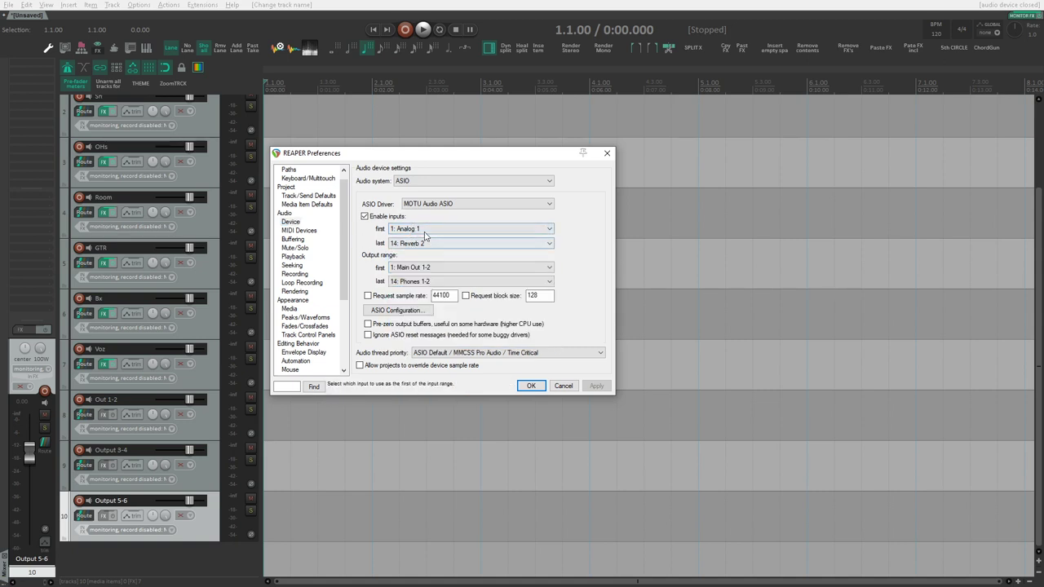
pyautogui.click(531, 386)
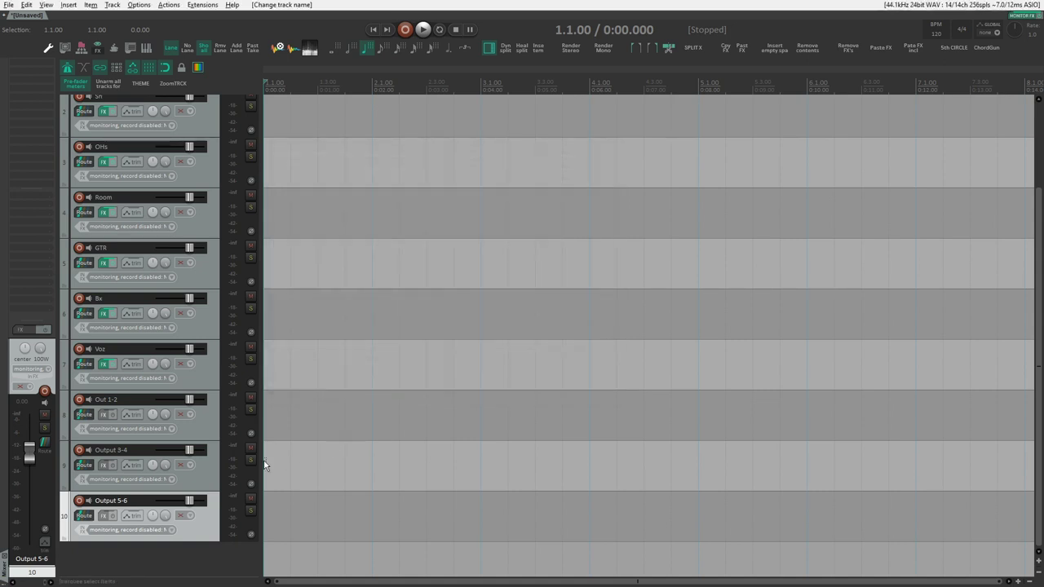
# Add an eleventh track below Output 5-6 and name it Output 7-8.
pyautogui.doubleClick(136, 555)
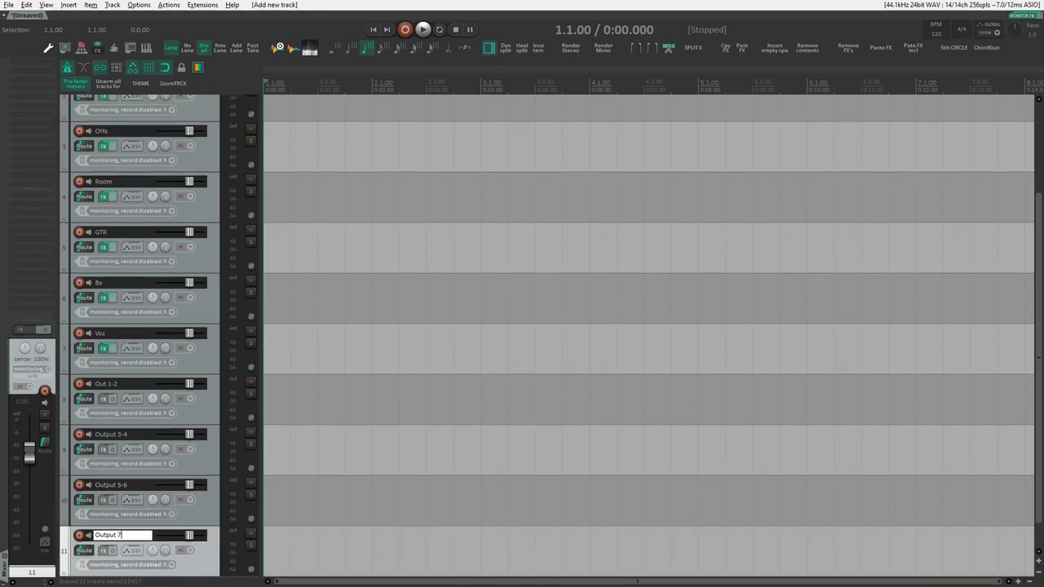
pyautogui.write('Output 7-8')
pyautogui.press('Return')
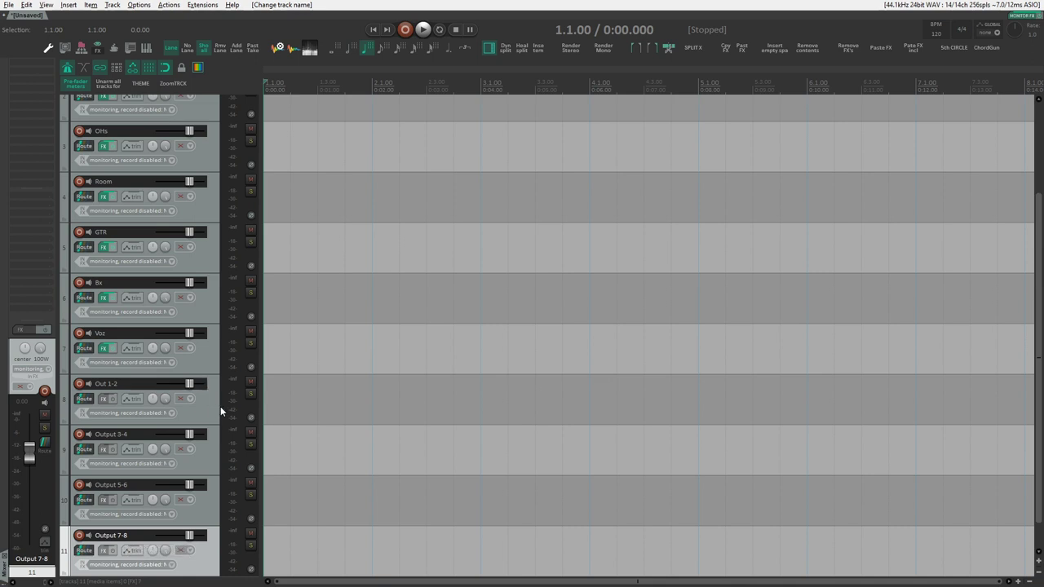
# Try to switch off the master send in the Out 1-2 track's routing settings.
pyautogui.click(112, 411)
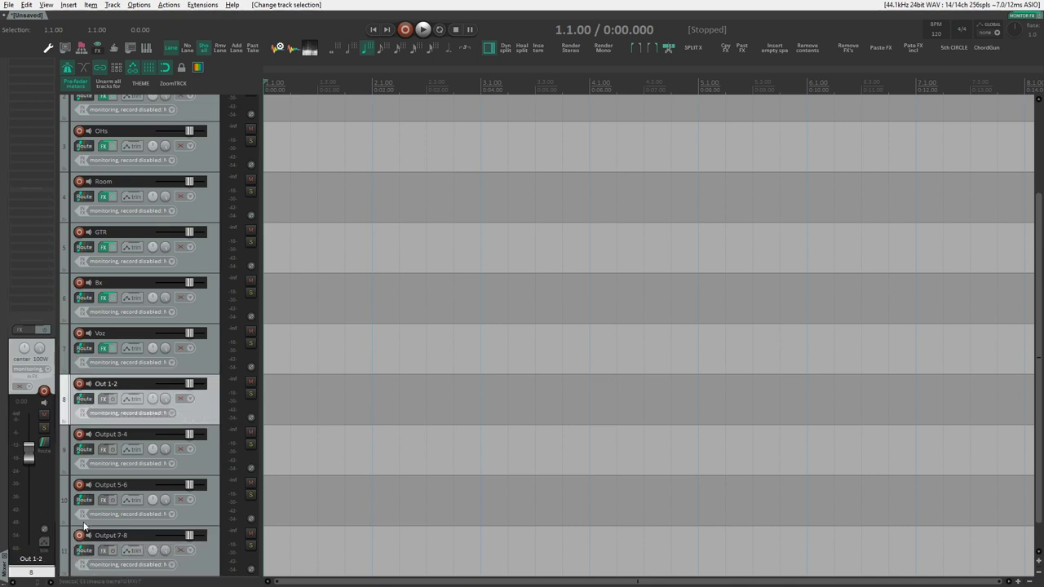
pyautogui.click(84, 399)
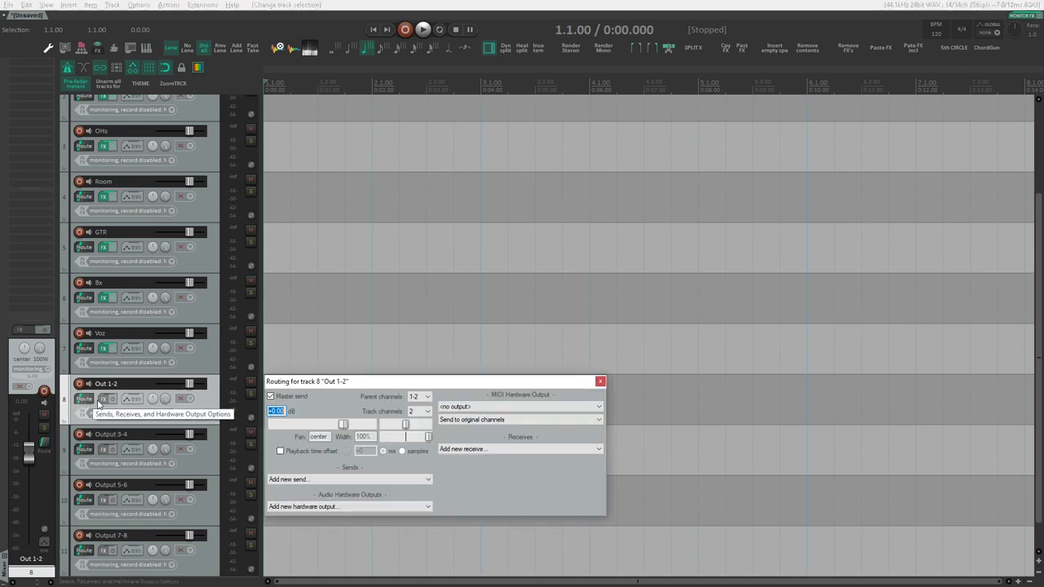
pyautogui.click(292, 398)
pyautogui.click(600, 381)
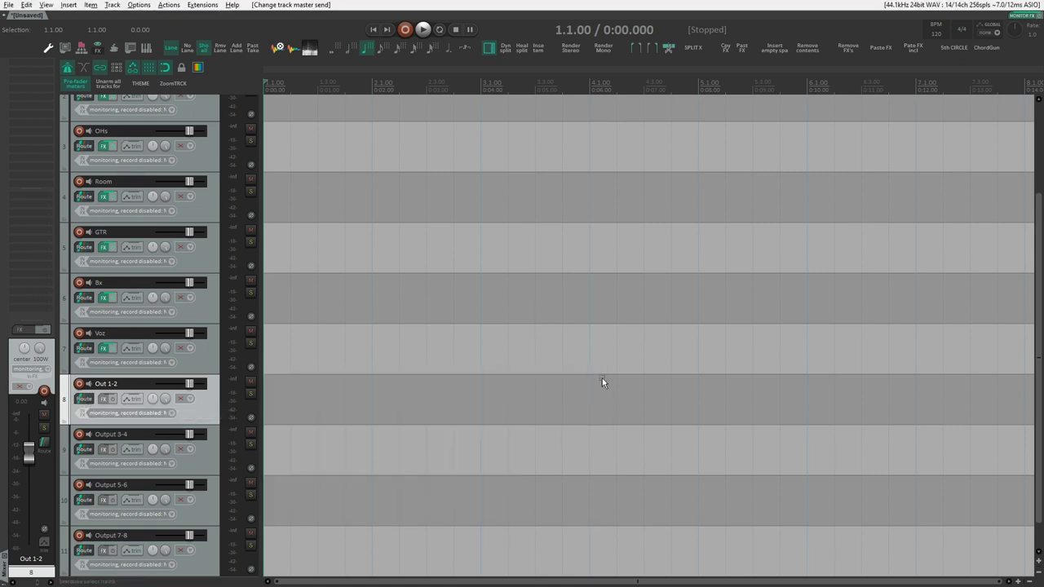
# Disable the master sends of tracks Out 1-2 through Output 7-8 in the Routing Matrix.
pyautogui.click(151, 70)
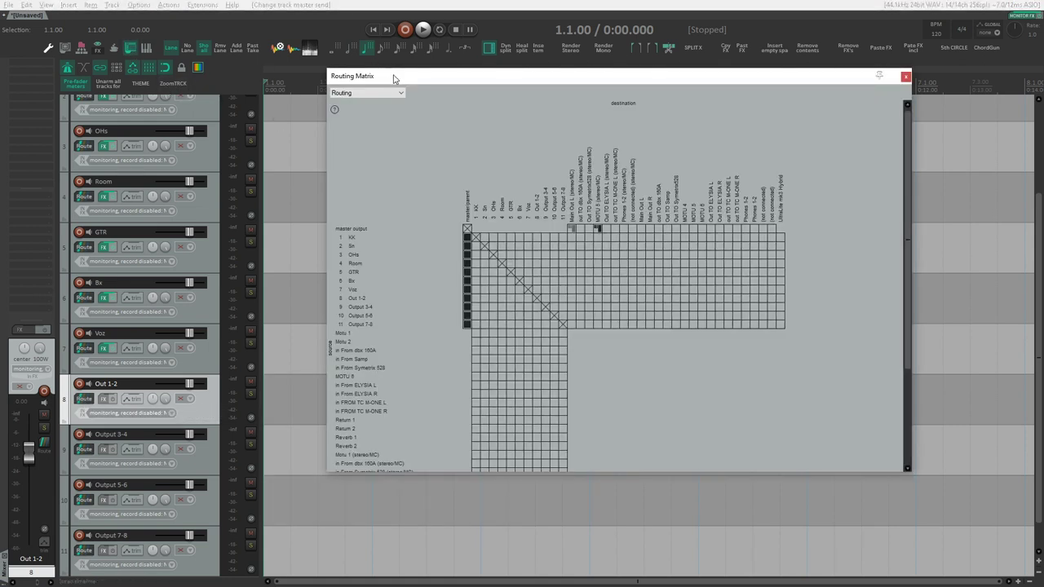
pyautogui.click(46, 4)
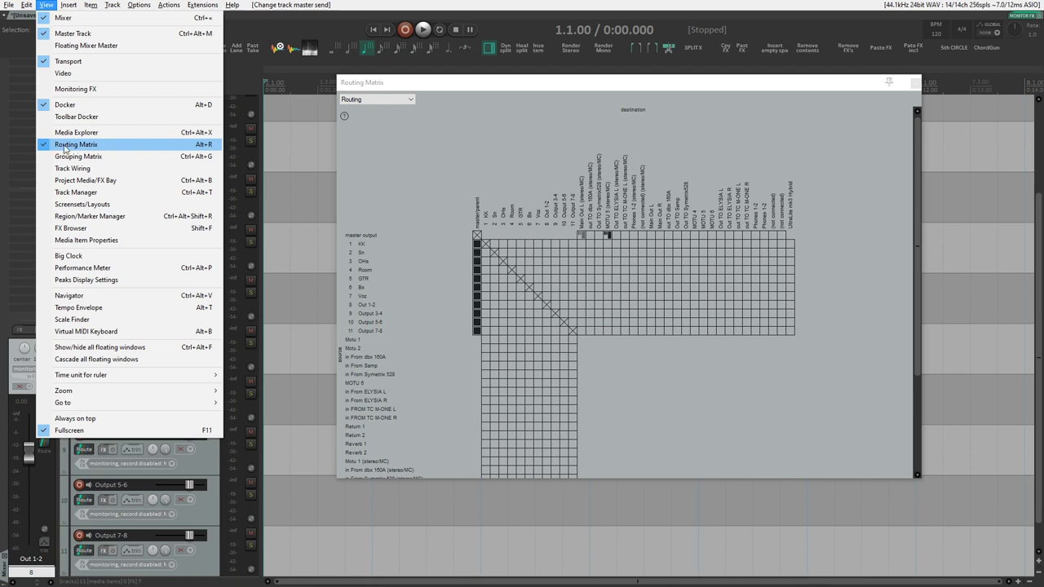
pyautogui.click(459, 86)
pyautogui.moveTo(459, 86); pyautogui.dragTo(422, 77)
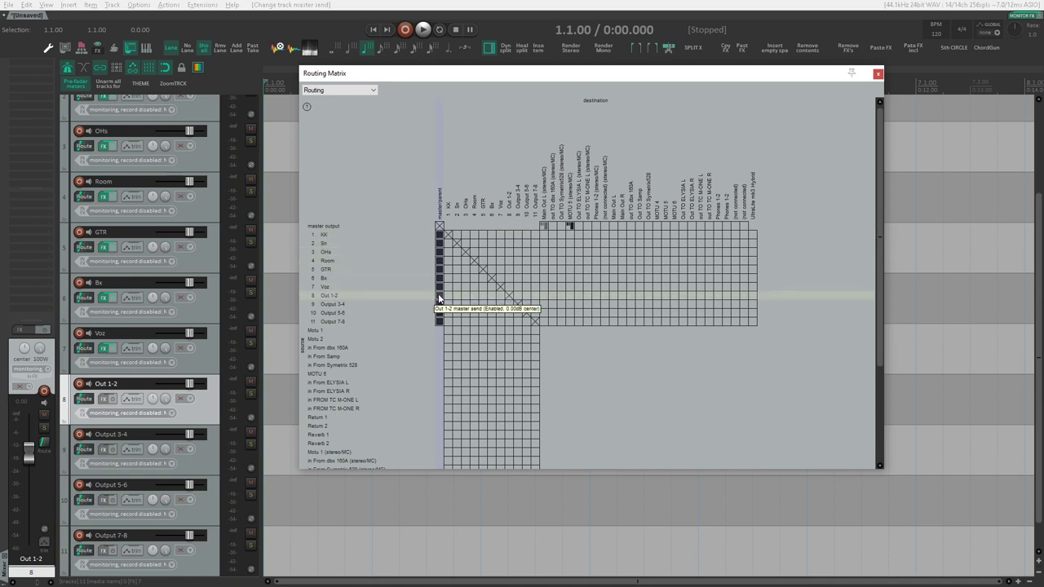
pyautogui.moveTo(439, 298); pyautogui.dragTo(438, 323)
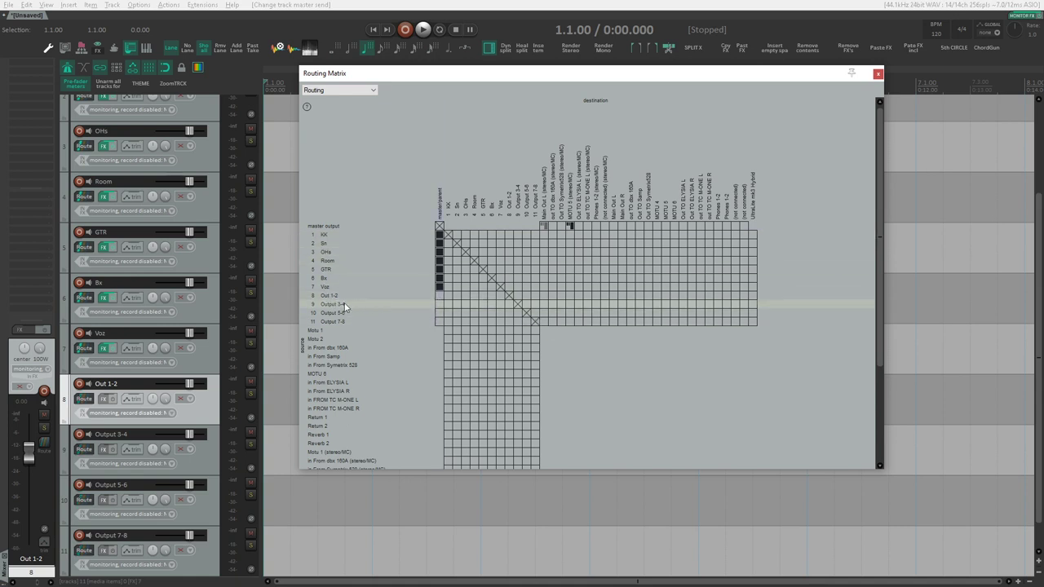
pyautogui.moveTo(439, 295); pyautogui.dragTo(441, 327)
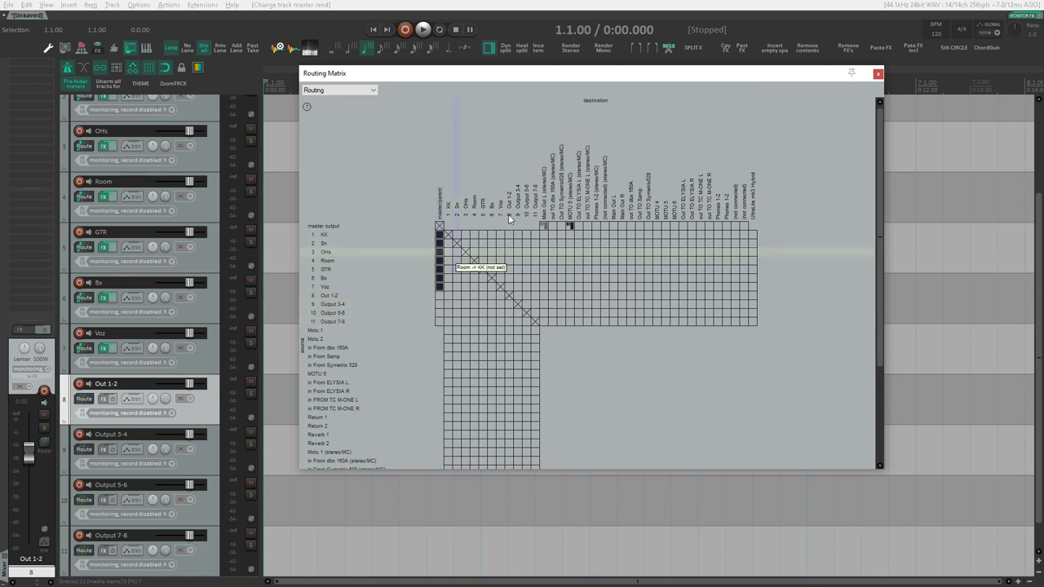
pyautogui.click(878, 76)
# Route Out 1-2 to the out TO dbx 160A stereo hardware output in the Routing Matrix and set the send to Pre-Fader (Post-FX).
pyautogui.scroll(-1, 232, 334)
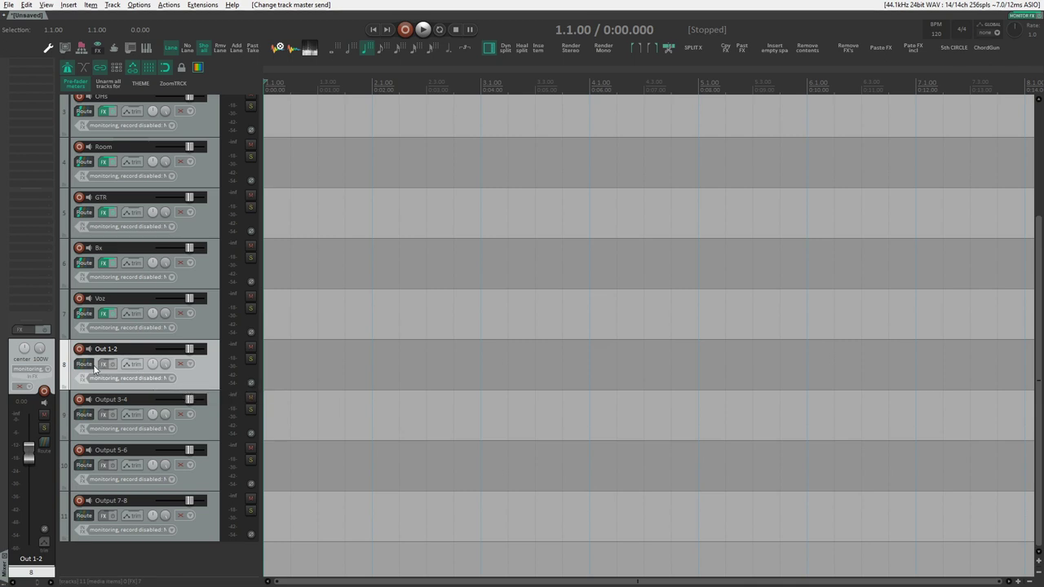
pyautogui.click(205, 525)
pyautogui.click(209, 380)
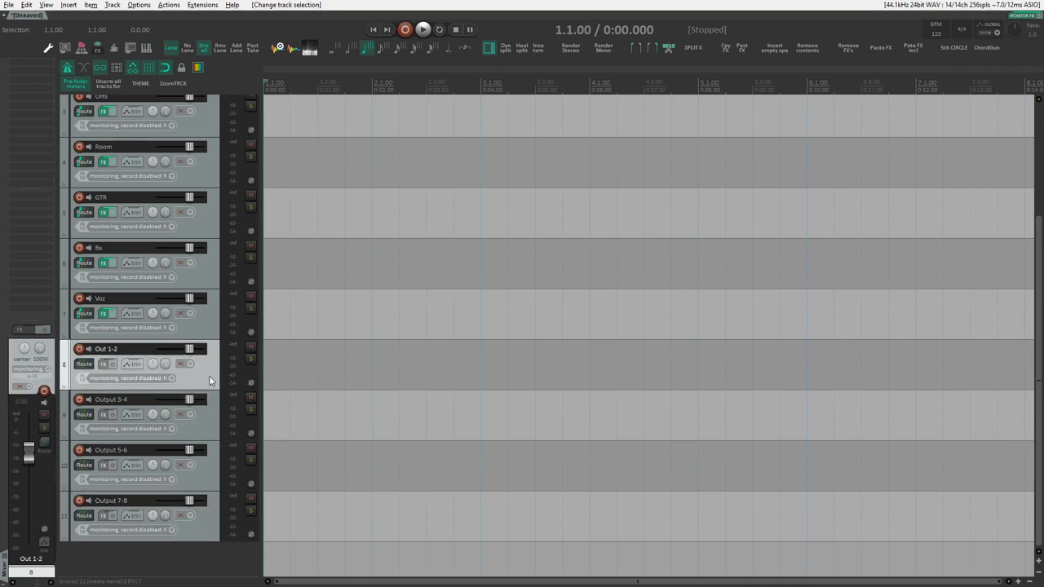
pyautogui.hotkey('alt', 'r')
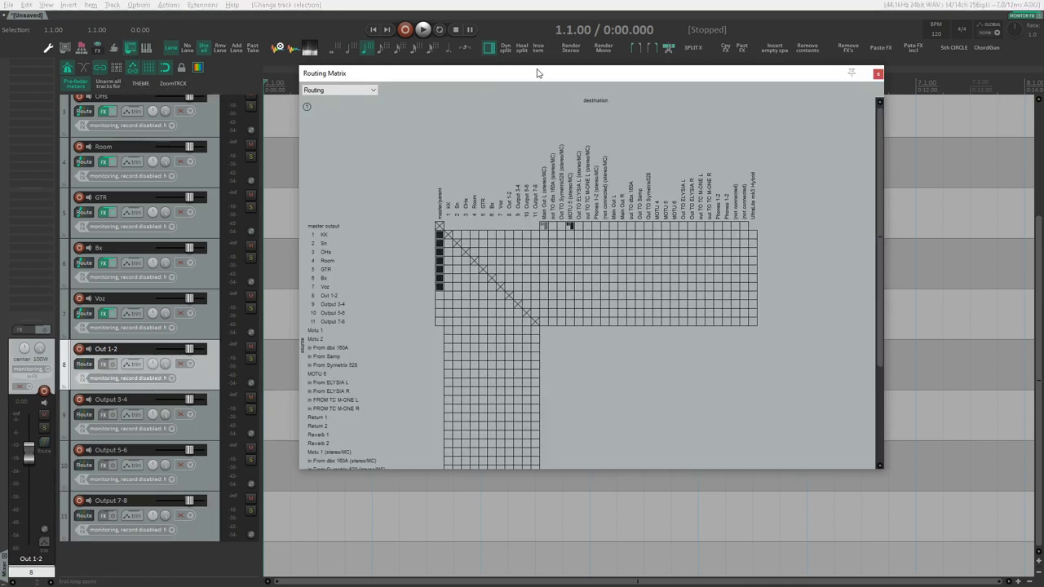
pyautogui.moveTo(537, 79); pyautogui.dragTo(544, 73)
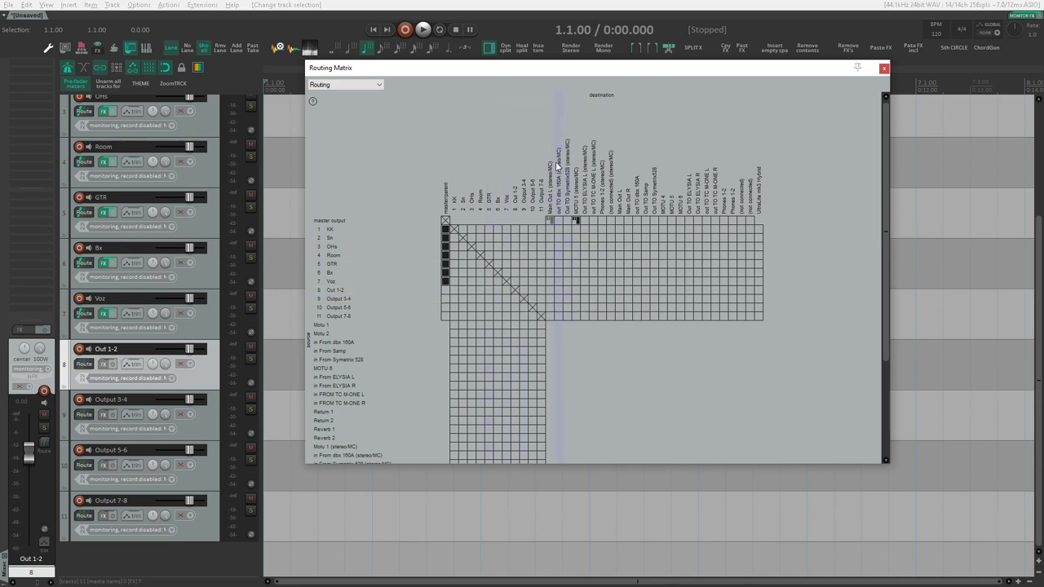
pyautogui.click(559, 288)
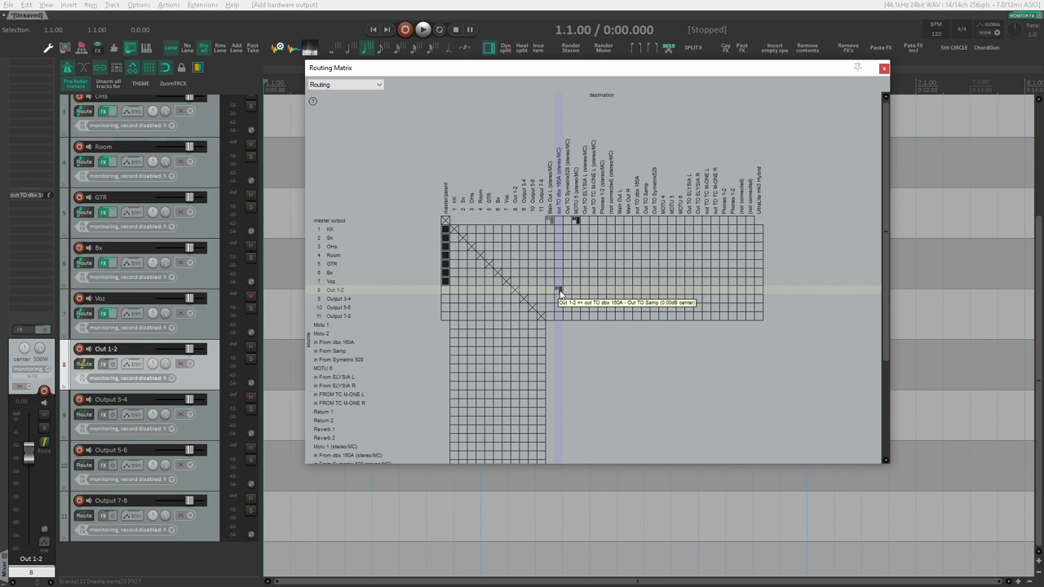
pyautogui.rightClick(560, 290)
pyautogui.moveTo(603, 299); pyautogui.dragTo(735, 135)
pyautogui.click(714, 314)
pyautogui.click(713, 340)
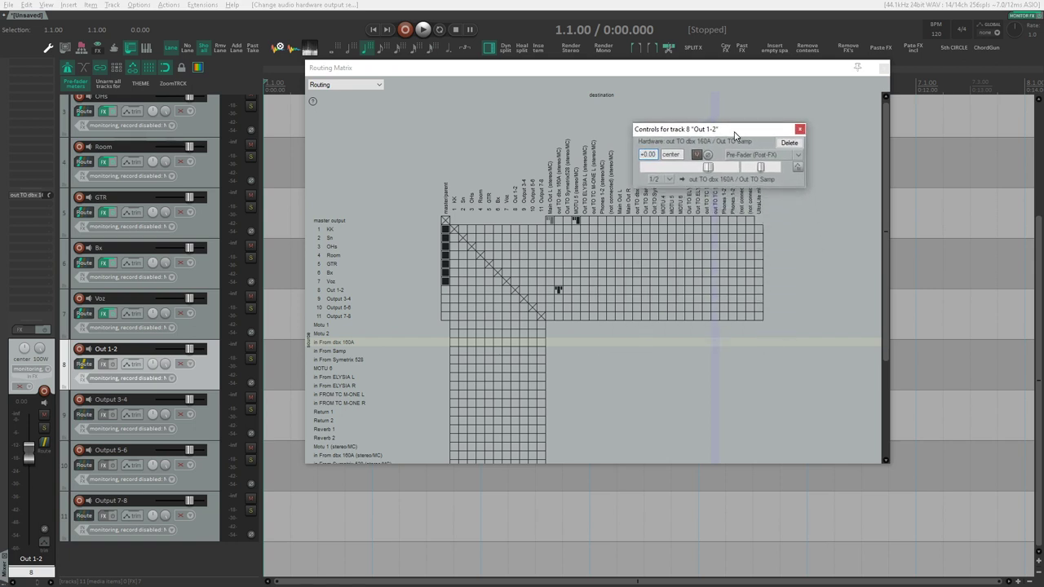
# Route Output 3-4 to Out TO Symetrix528 / MOTU 4 and Output 5-6 to MOTU 5 / MOTU 6, both set to Pre-Fader (Post-FX).
pyautogui.click(567, 302)
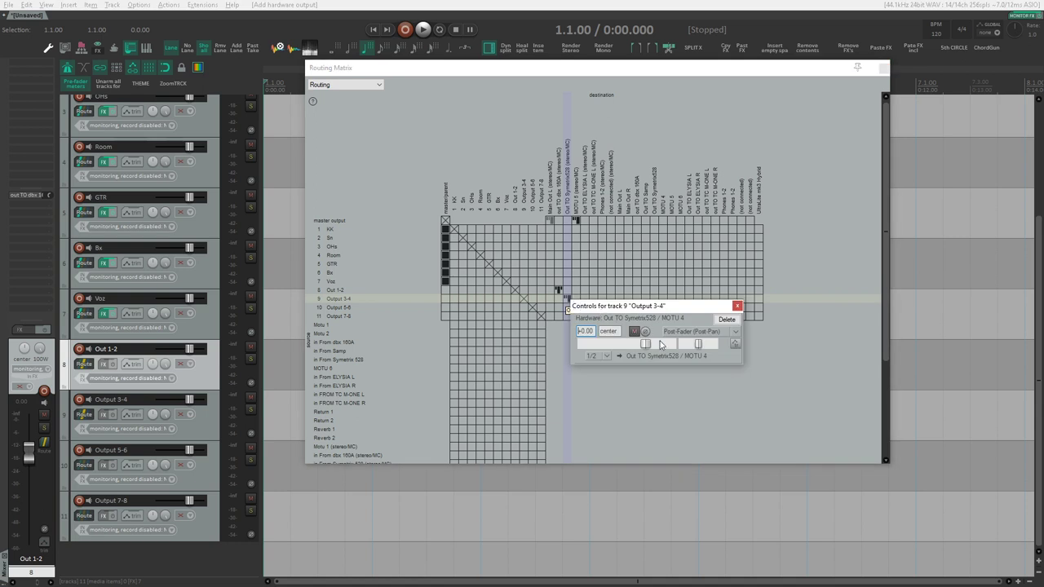
pyautogui.click(694, 331)
pyautogui.click(685, 356)
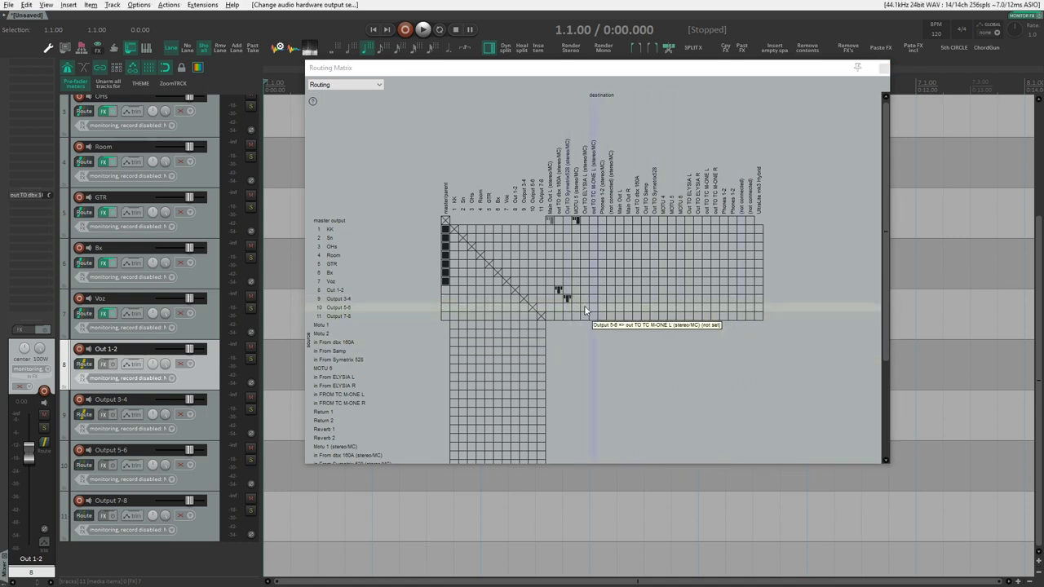
pyautogui.click(575, 311)
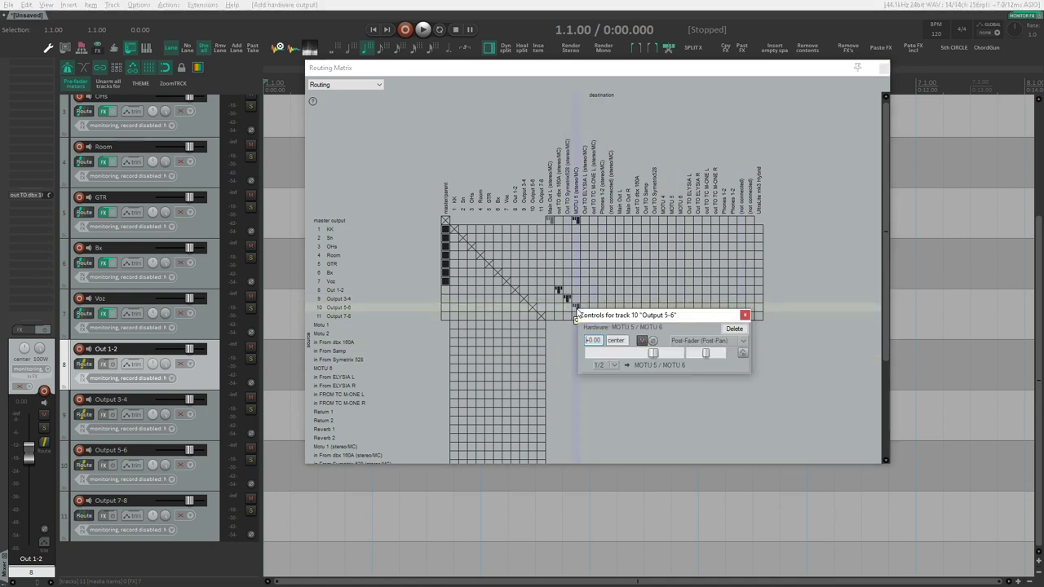
pyautogui.click(691, 341)
pyautogui.click(694, 366)
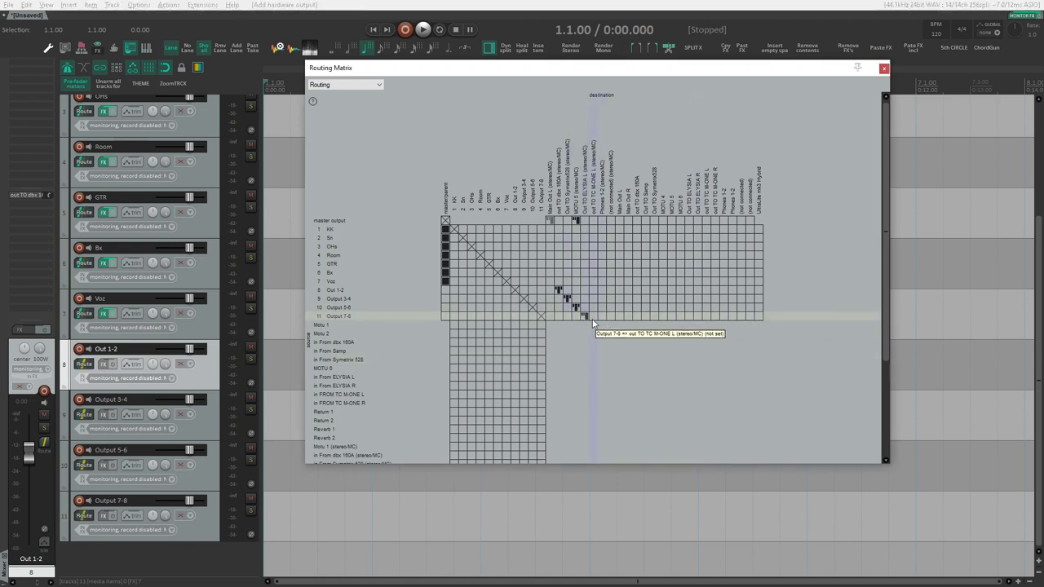
# Route Output 7-8 to the Out TO ELYSIA L / R hardware output and set the send to Pre-Fader (Post-FX).
pyautogui.click(585, 319)
pyautogui.click(698, 351)
pyautogui.click(702, 375)
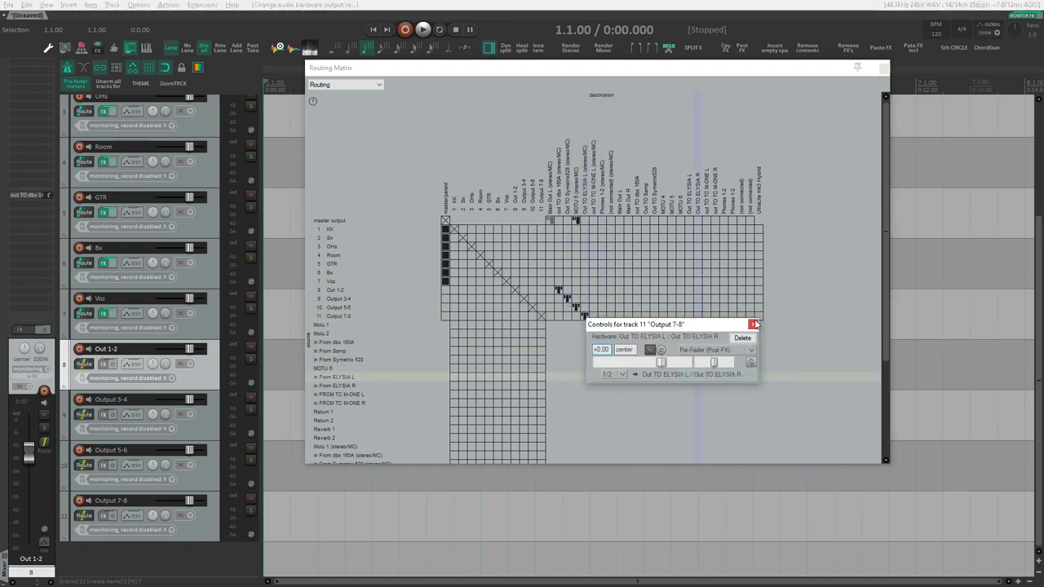
pyautogui.click(753, 324)
# Examine the KK track's routing options for sends and hardware outputs alongside the output tracks.
pyautogui.moveTo(583, 70); pyautogui.dragTo(639, 78)
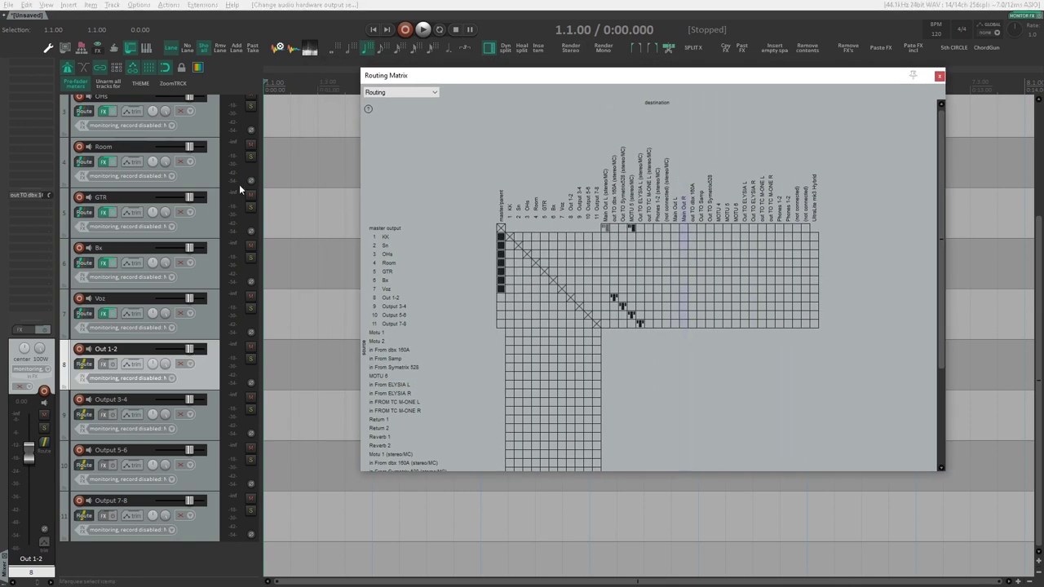
pyautogui.scroll(4, 205, 247)
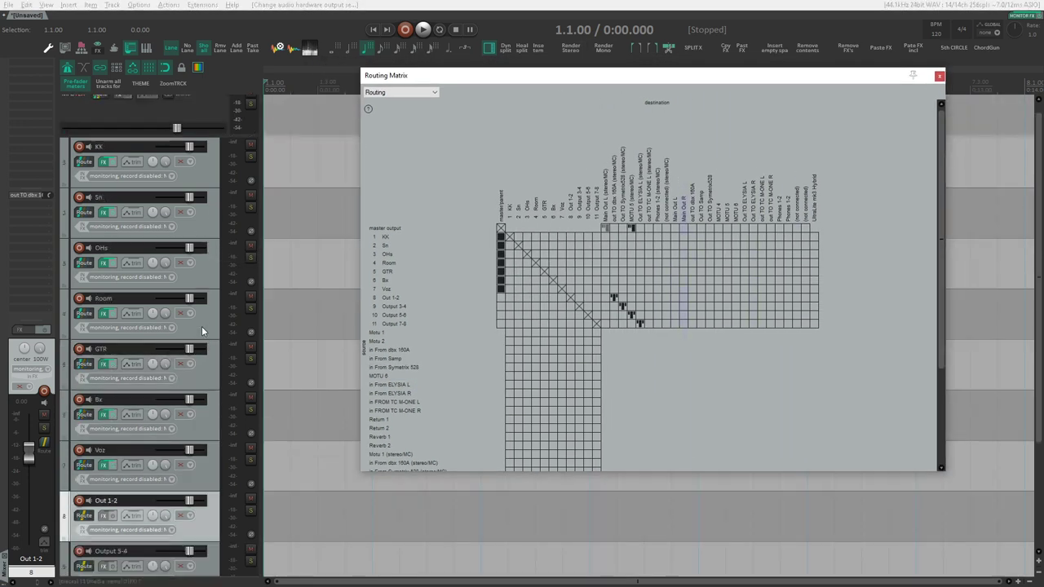
pyautogui.click(211, 168)
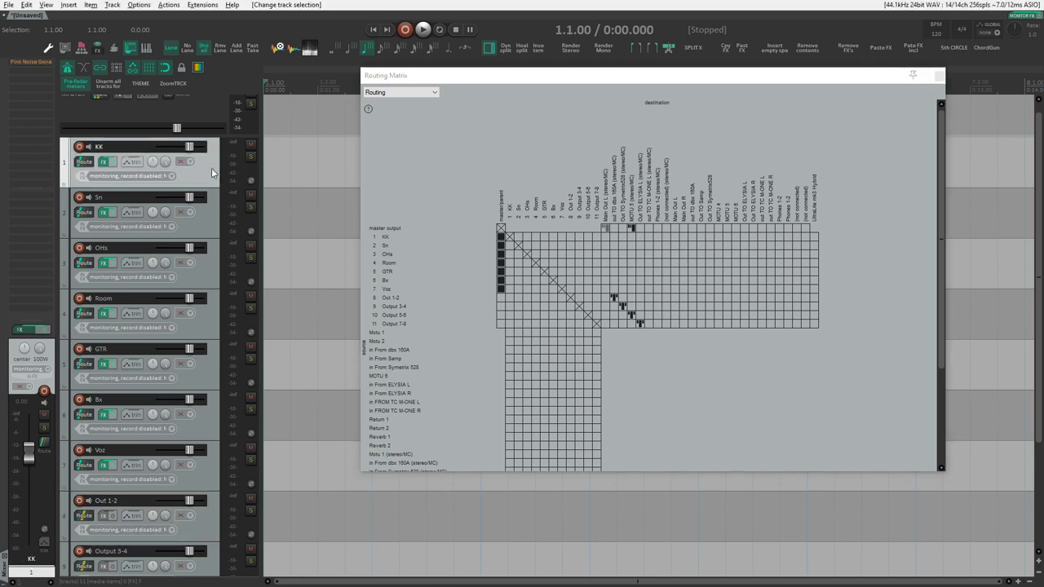
pyautogui.click(93, 165)
pyautogui.moveTo(542, 137); pyautogui.dragTo(647, 116)
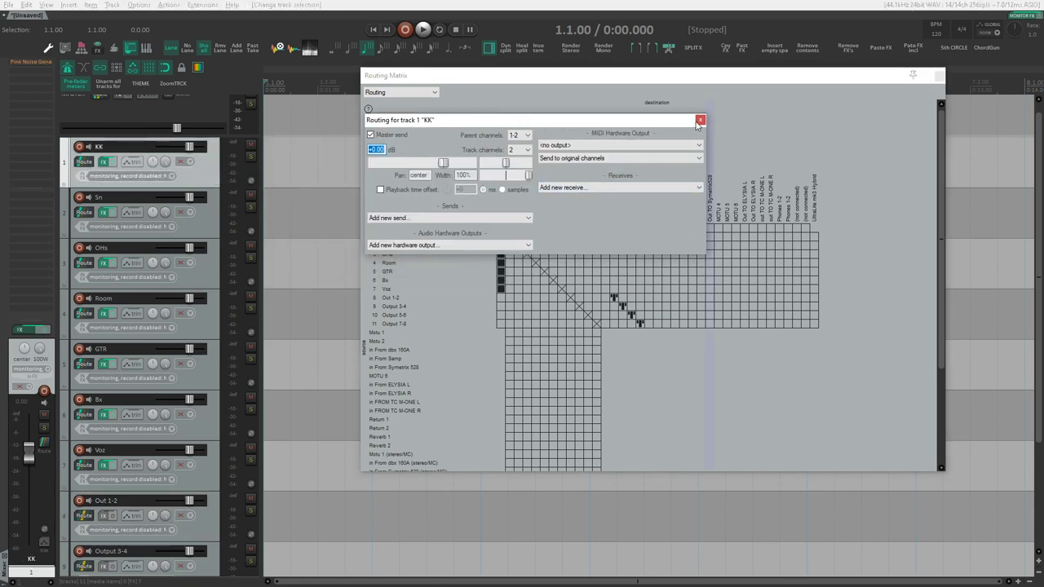
pyautogui.scroll(-3, 170, 406)
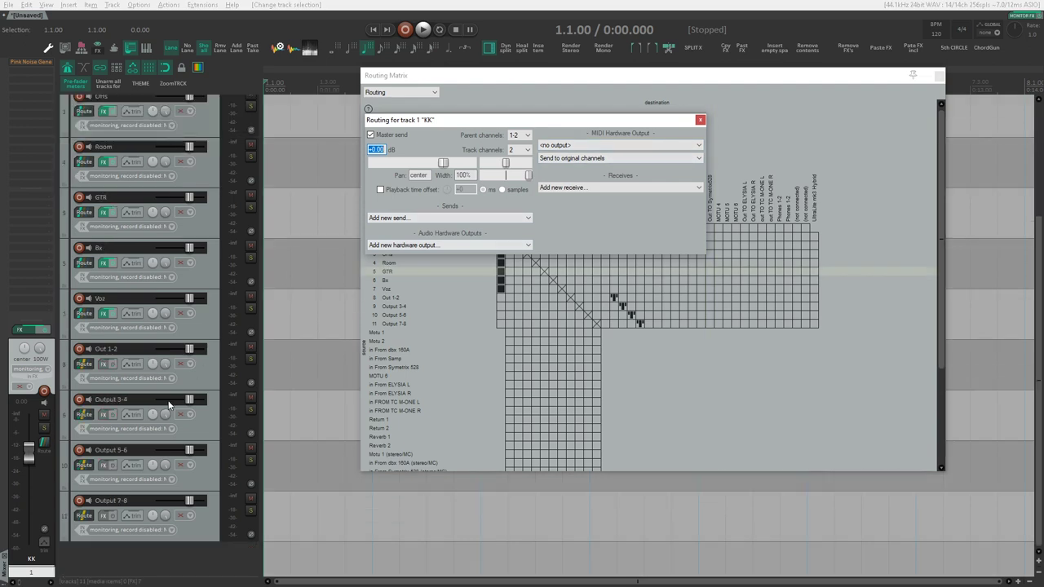
pyautogui.click(700, 120)
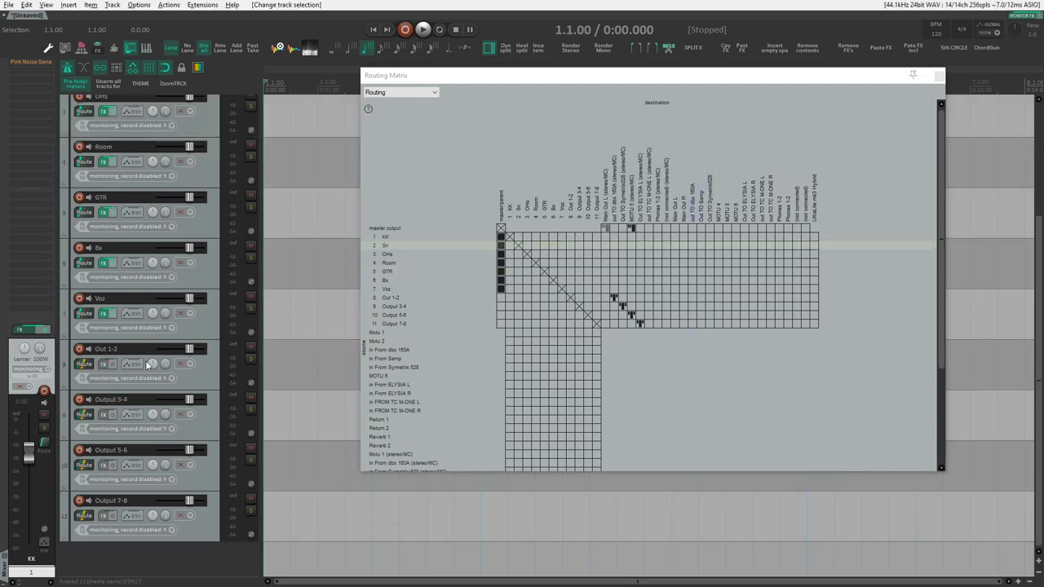
# Rename the four output tracks as Out 1-2 Click, Output 3-4 Drum, Output 5-6 Bx and Output 7-8 Voz.
pyautogui.doubleClick(127, 349)
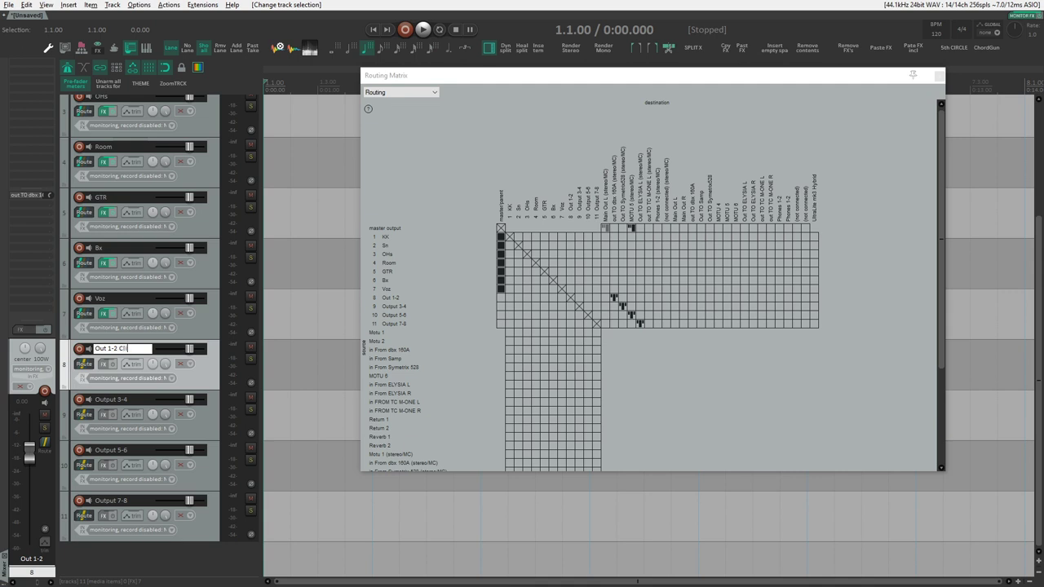
pyautogui.press('Tab')
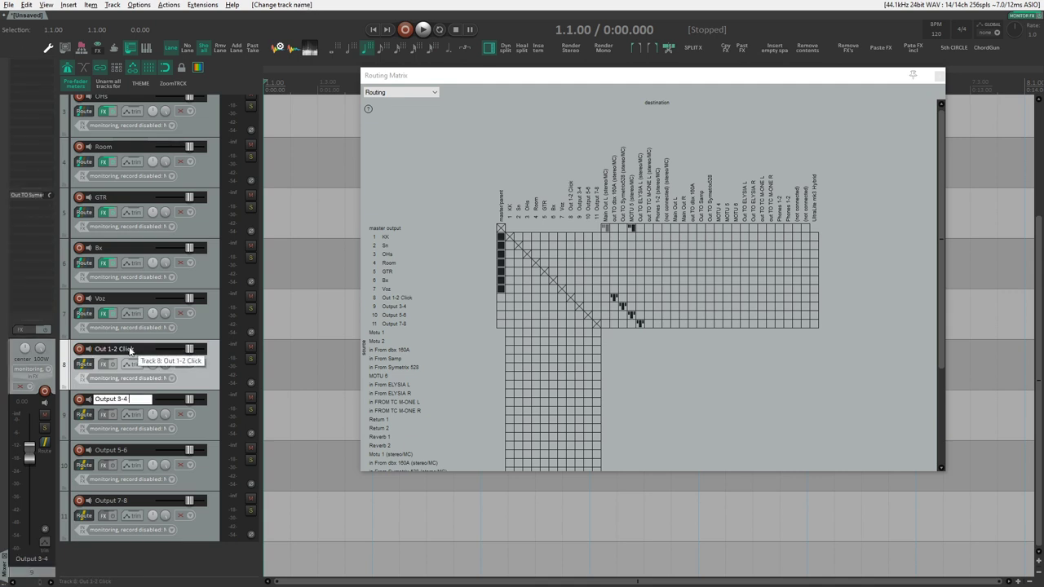
pyautogui.write('Drum')
pyautogui.press('Tab')
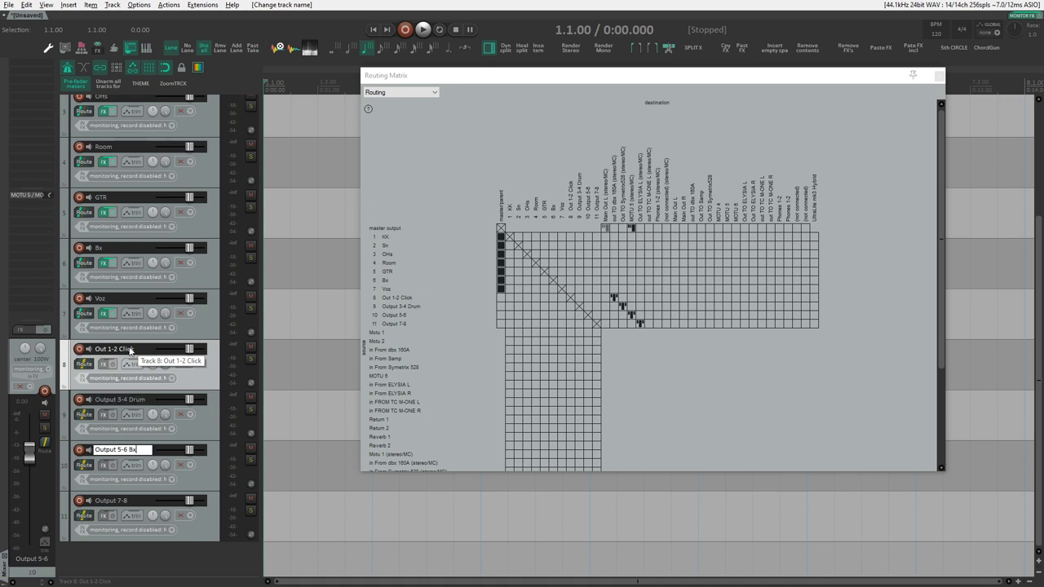
pyautogui.press('Tab')
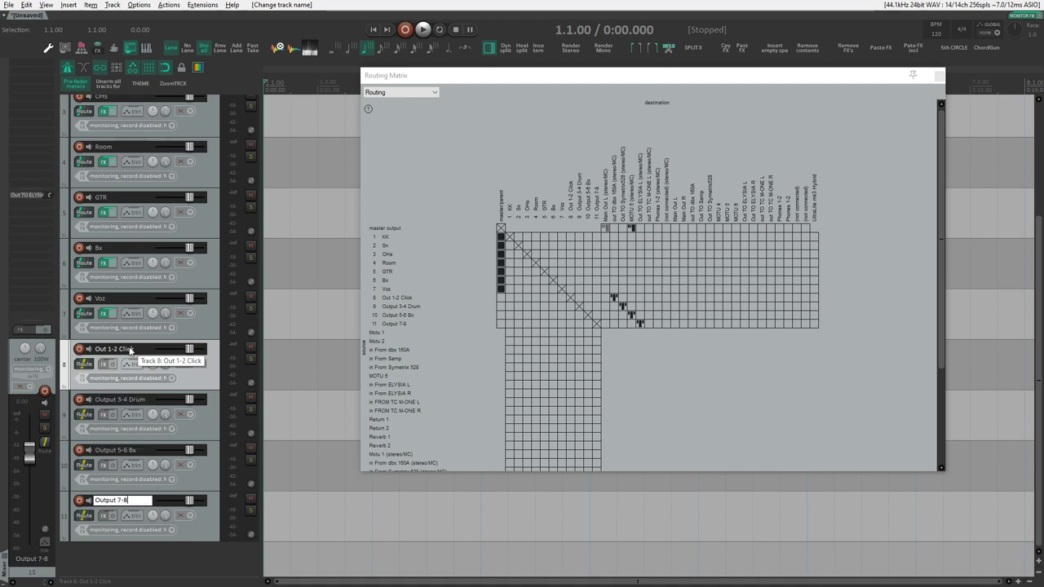
pyautogui.write('Voz')
pyautogui.press('Return')
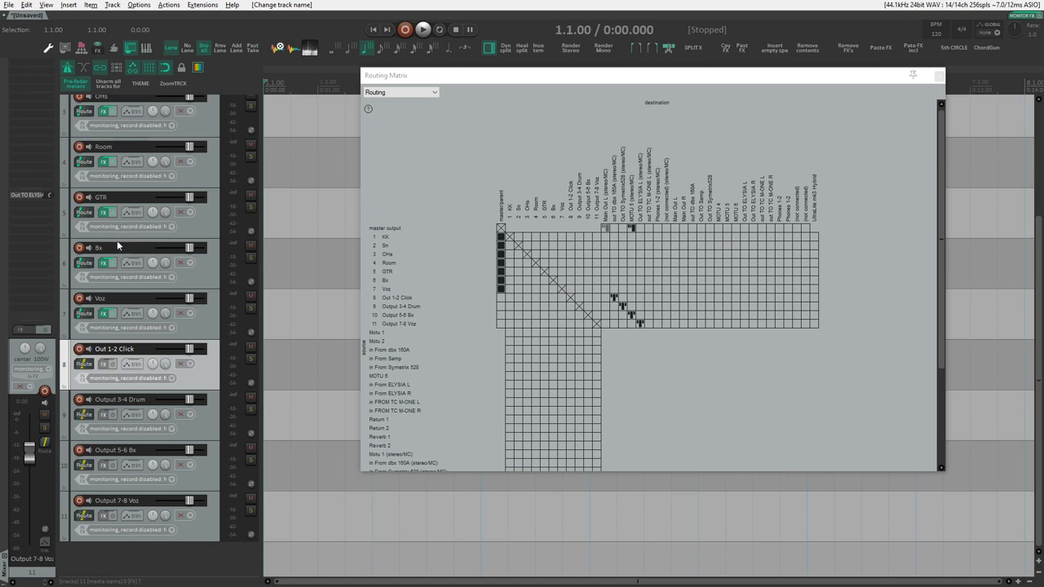
# Rename the Output 5-6 Bx track as Output 5-6 Gtrs.
pyautogui.doubleClick(143, 450)
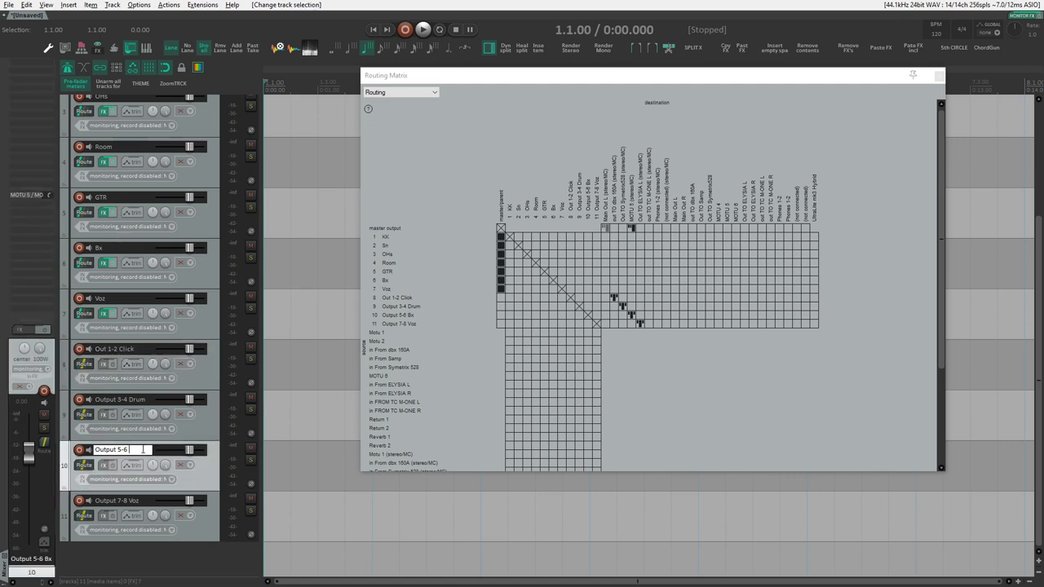
pyautogui.write('Gtrs')
pyautogui.press('Return')
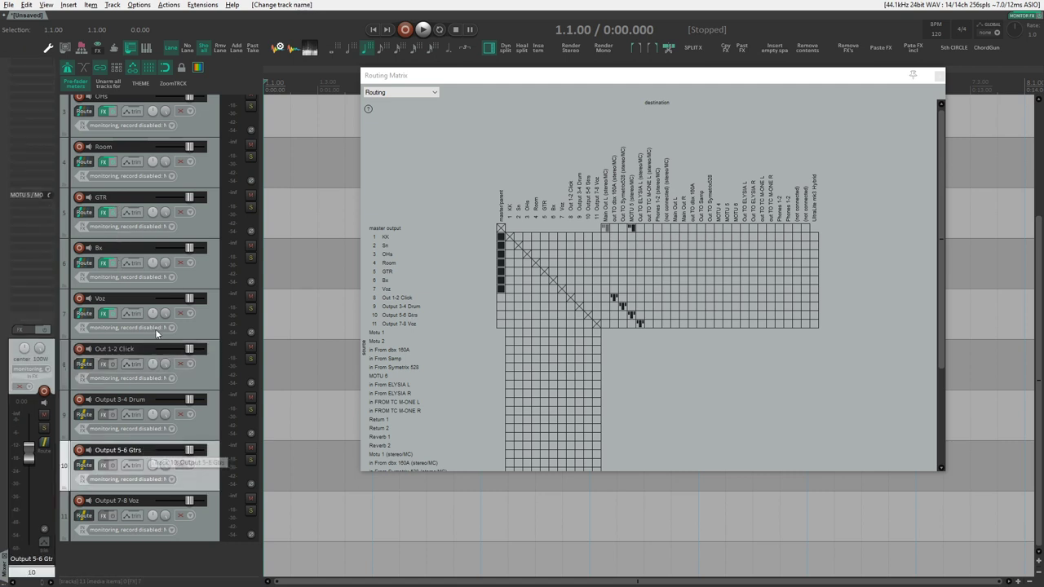
pyautogui.scroll(-1, 177, 183)
pyautogui.scroll(2, 100, 173)
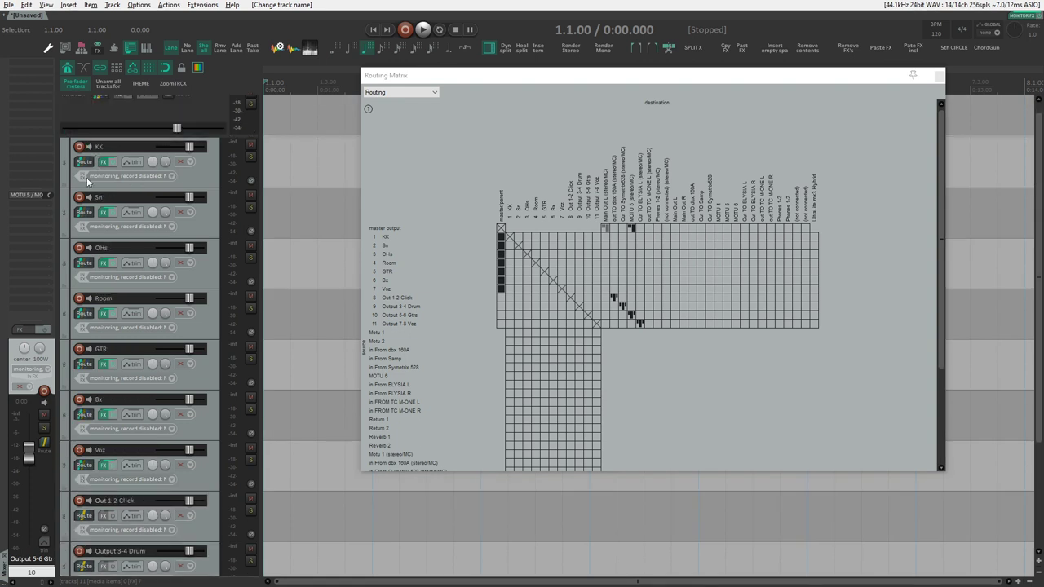
# Add a send to Output 3-4 Drum from the KK track and another from the Sn track using their track routing settings.
pyautogui.click(84, 163)
pyautogui.click(343, 242)
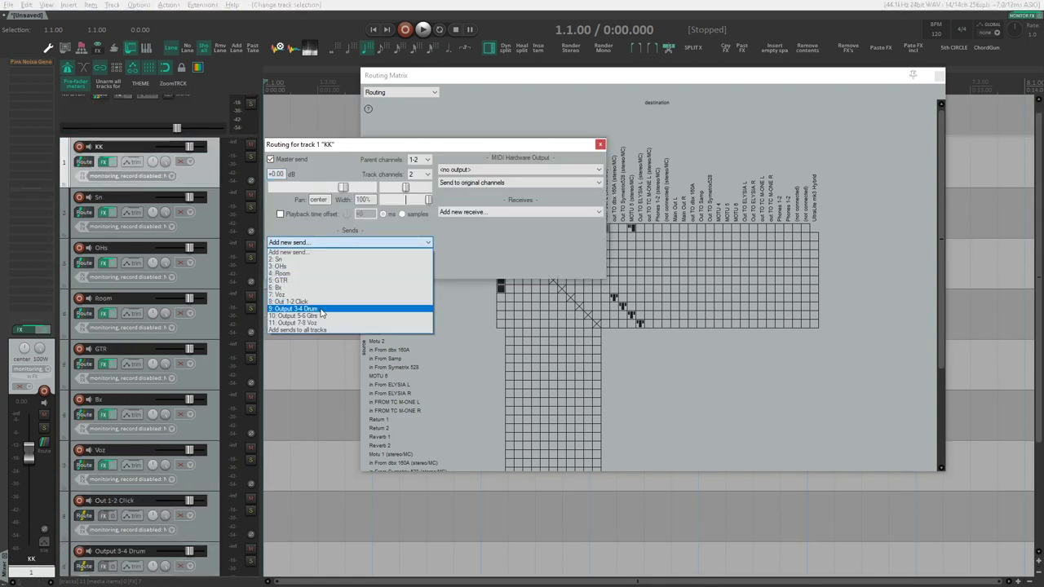
pyautogui.click(330, 309)
pyautogui.click(92, 214)
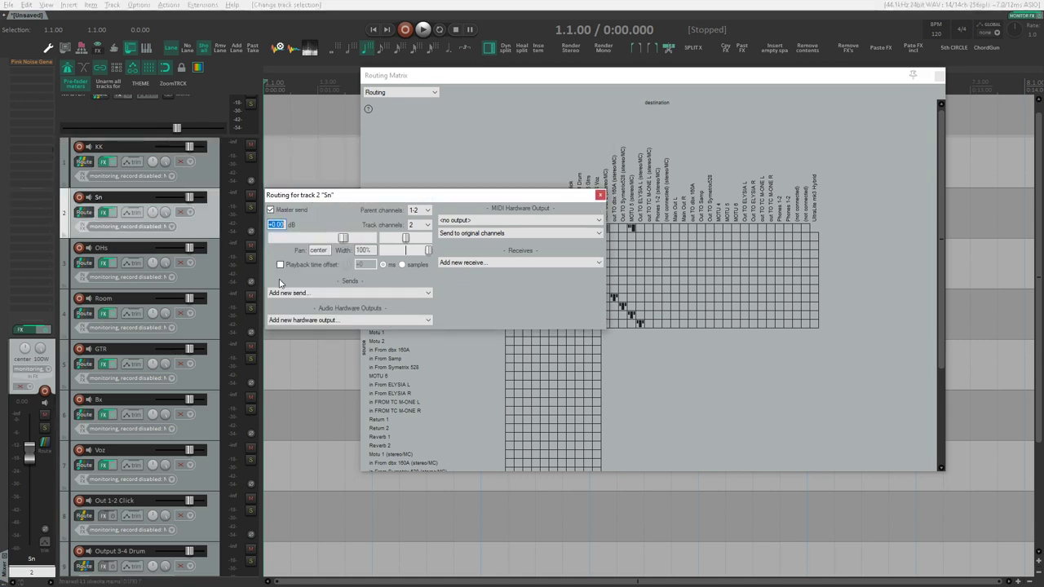
pyautogui.click(359, 293)
pyautogui.click(326, 360)
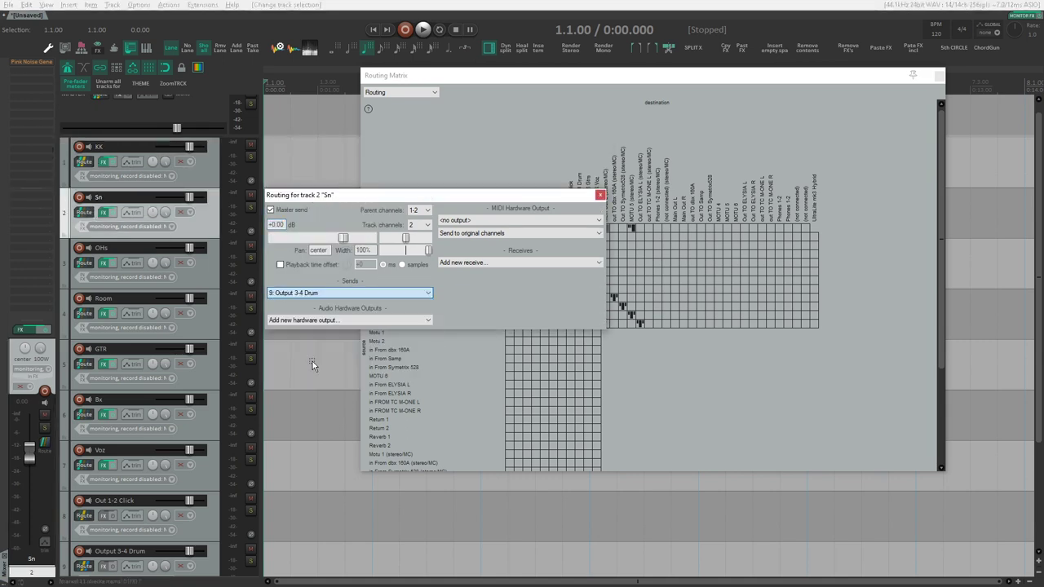
# Move the Routing Matrix clear of the track controls and add sends from OHs and Room to Output 3-4 Drum.
pyautogui.moveTo(392, 195); pyautogui.dragTo(248, 167)
pyautogui.click(509, 80)
pyautogui.moveTo(510, 79); pyautogui.dragTo(642, 72)
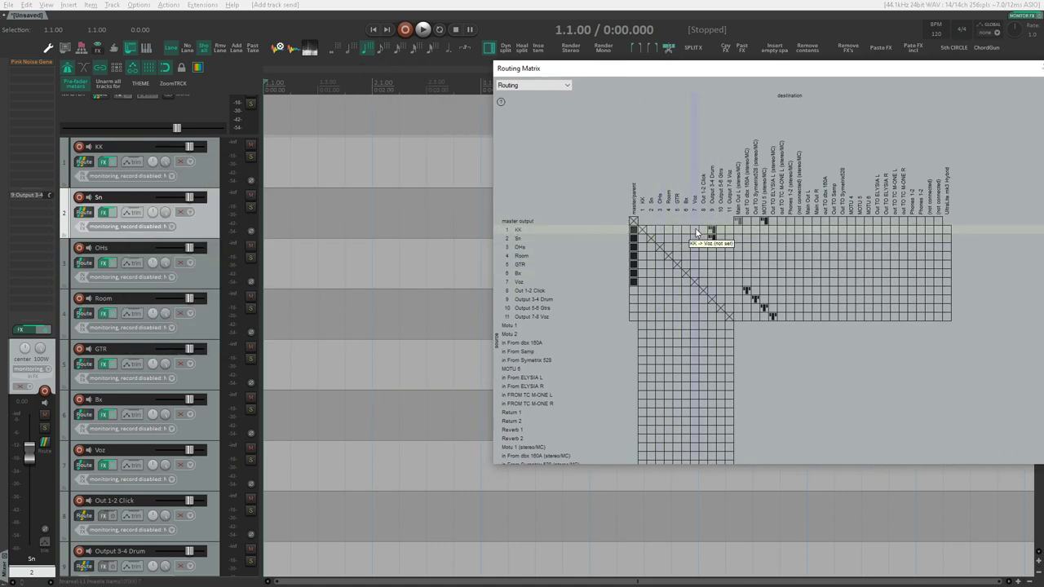
pyautogui.click(84, 212)
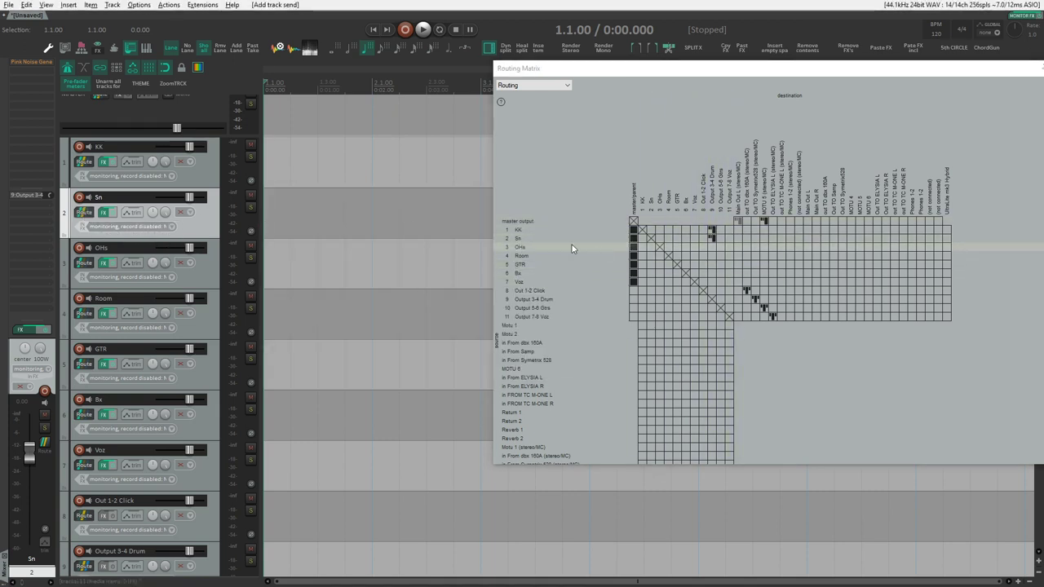
pyautogui.click(713, 250)
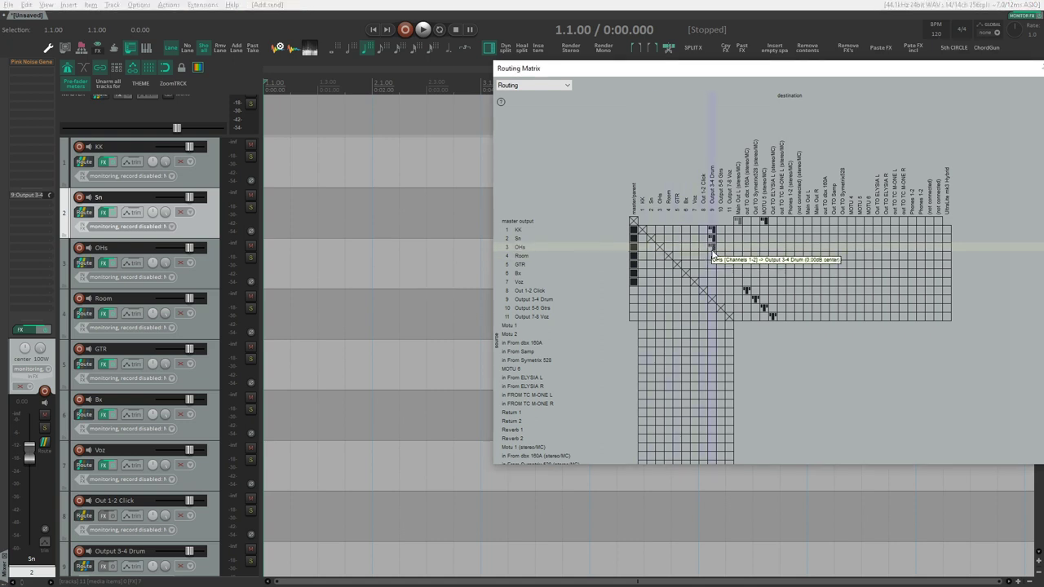
pyautogui.click(712, 256)
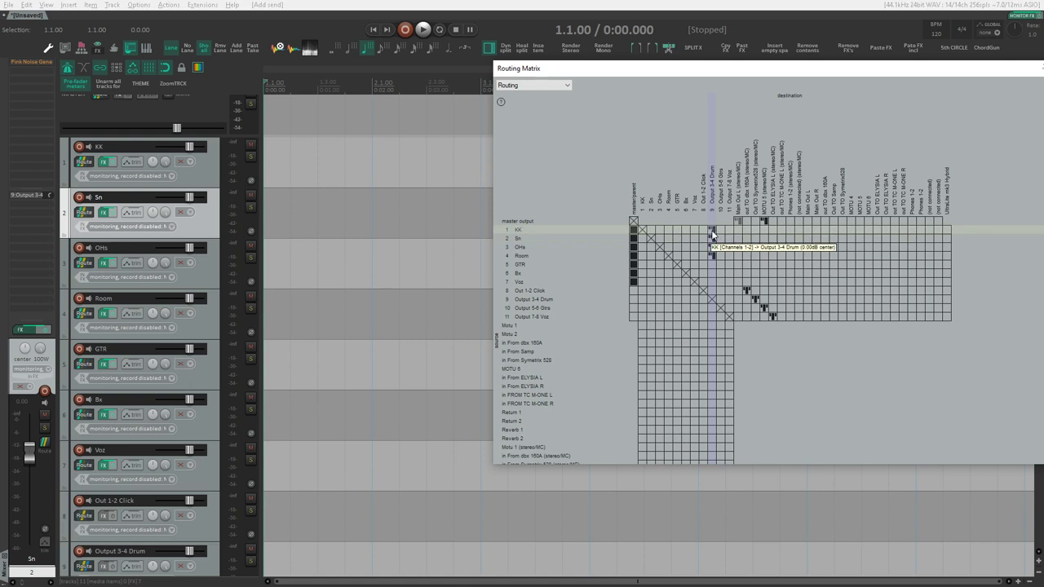
# Set KK's send to Output 3-4 Drum to Pre-Fader (Post-FX) and remove the drum tracks' sends from the Routing Matrix.
pyautogui.rightClick(712, 234)
pyautogui.click(844, 262)
pyautogui.click(841, 287)
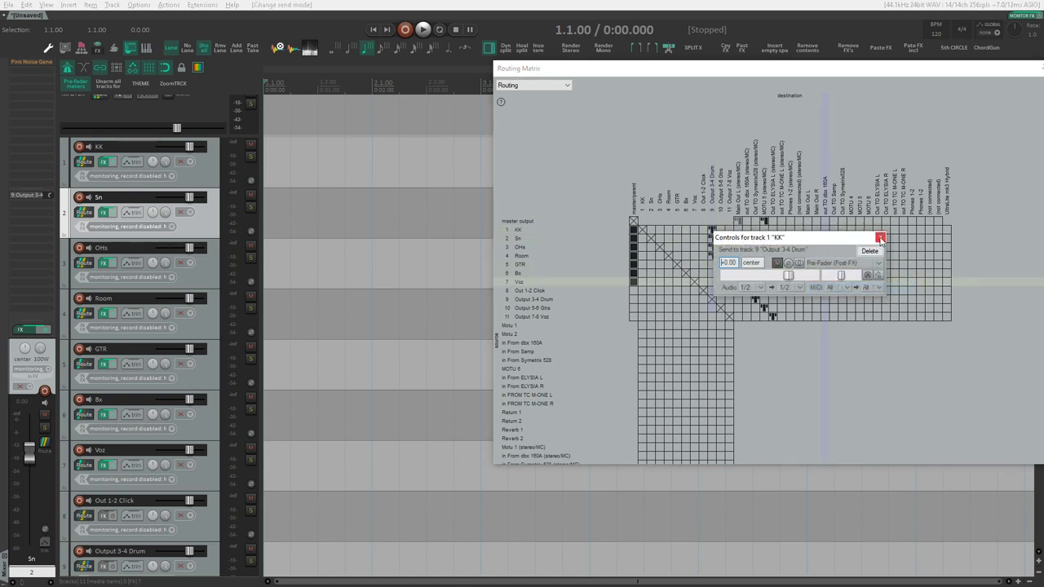
pyautogui.click(870, 251)
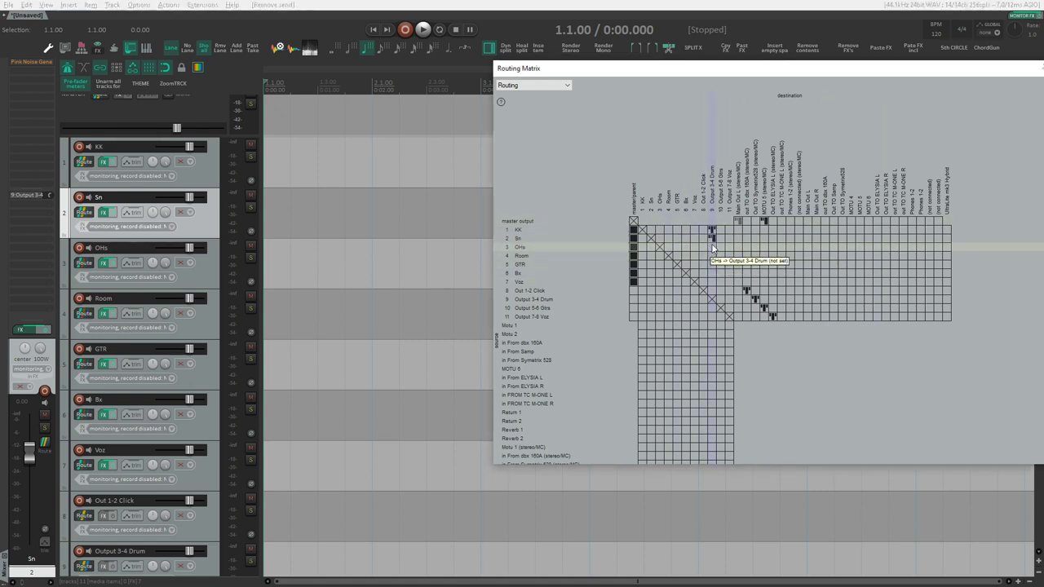
# Add a send from KK to Output 3-4 Drum in the Routing Matrix and set it to Pre-Fader (Post-FX).
pyautogui.click(222, 165)
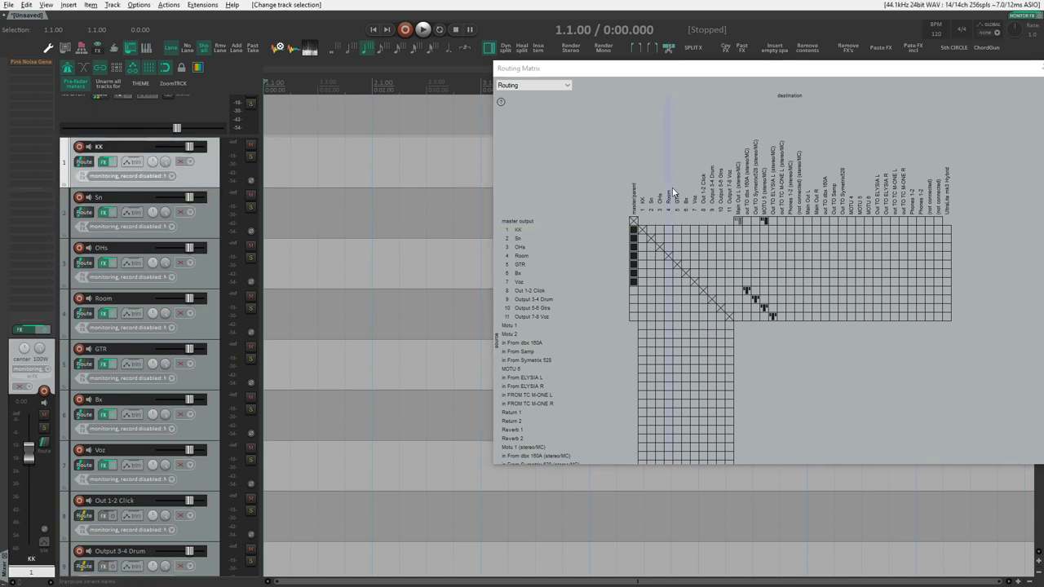
pyautogui.click(712, 229)
pyautogui.rightClick(712, 229)
pyautogui.click(812, 262)
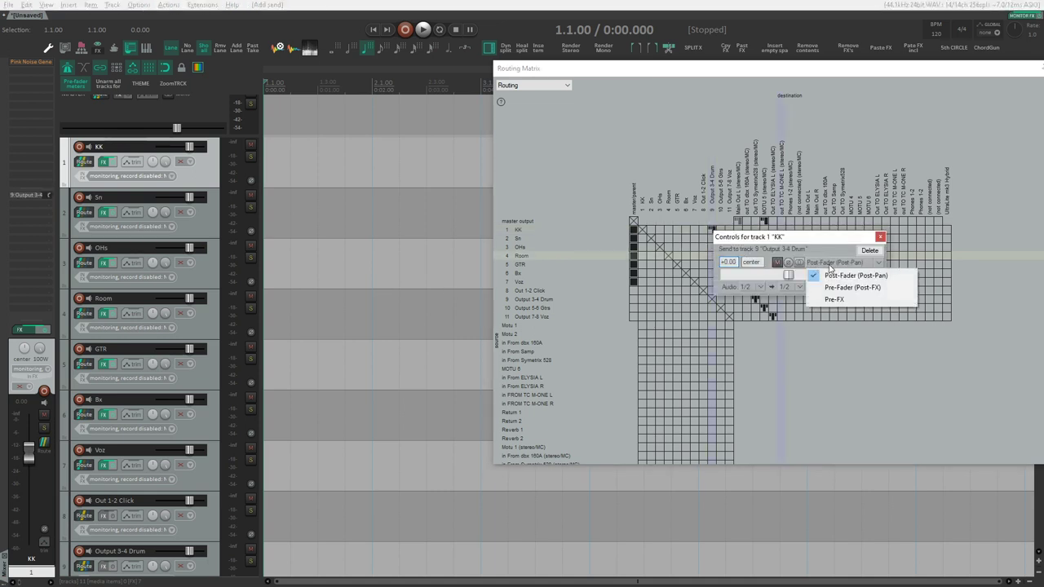
pyautogui.click(848, 290)
# Send the Sn, OHs and Room tracks to Output 3-4 Drum in the Routing Matrix.
pyautogui.click(713, 238)
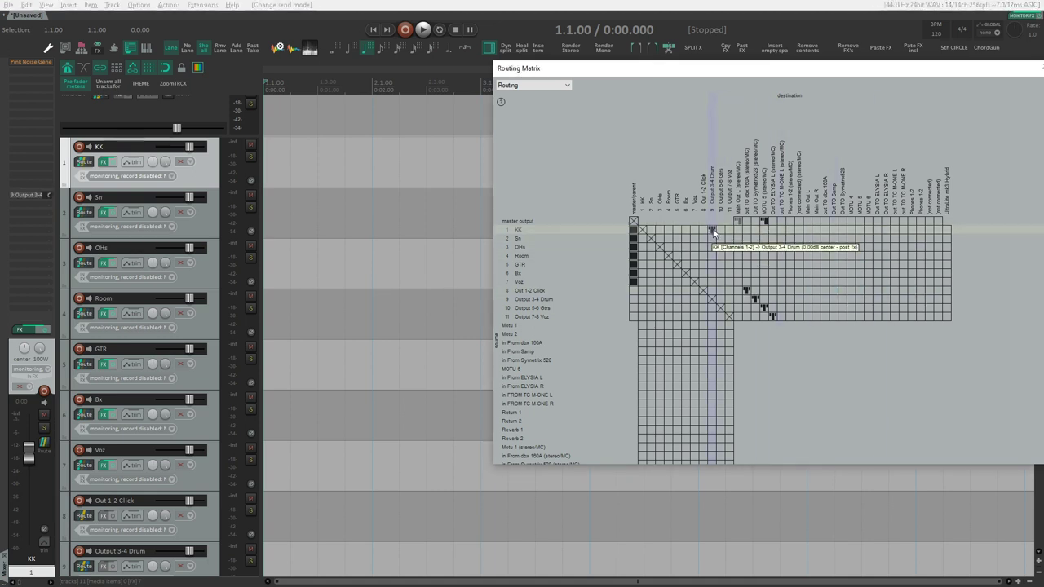
pyautogui.click(712, 247)
pyautogui.click(711, 257)
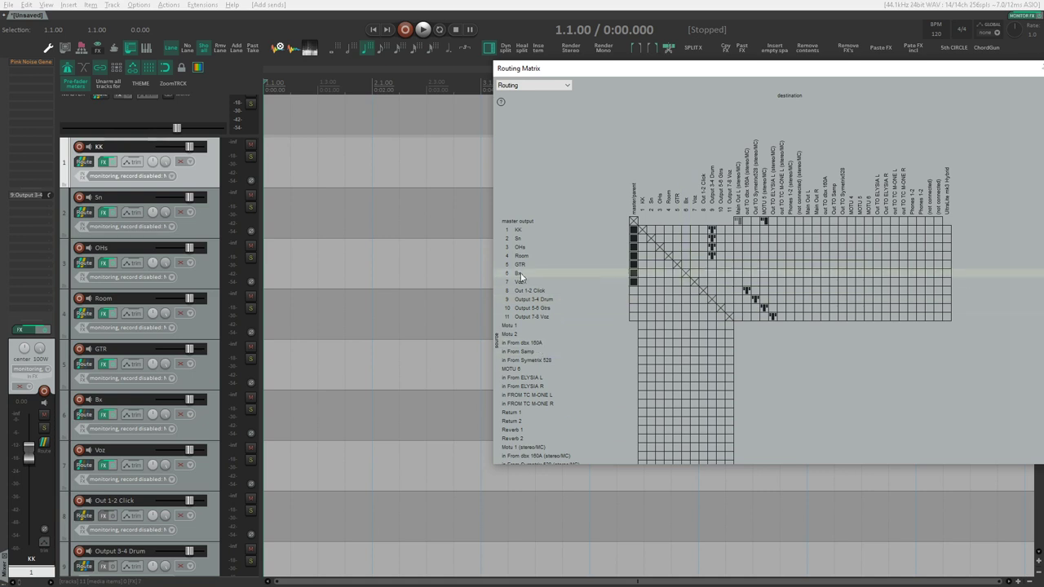
# Send the GTR track to Output 5-6 Gtrs and set the send to Pre-Fader (Post-FX).
pyautogui.click(722, 267)
pyautogui.rightClick(723, 268)
pyautogui.click(853, 296)
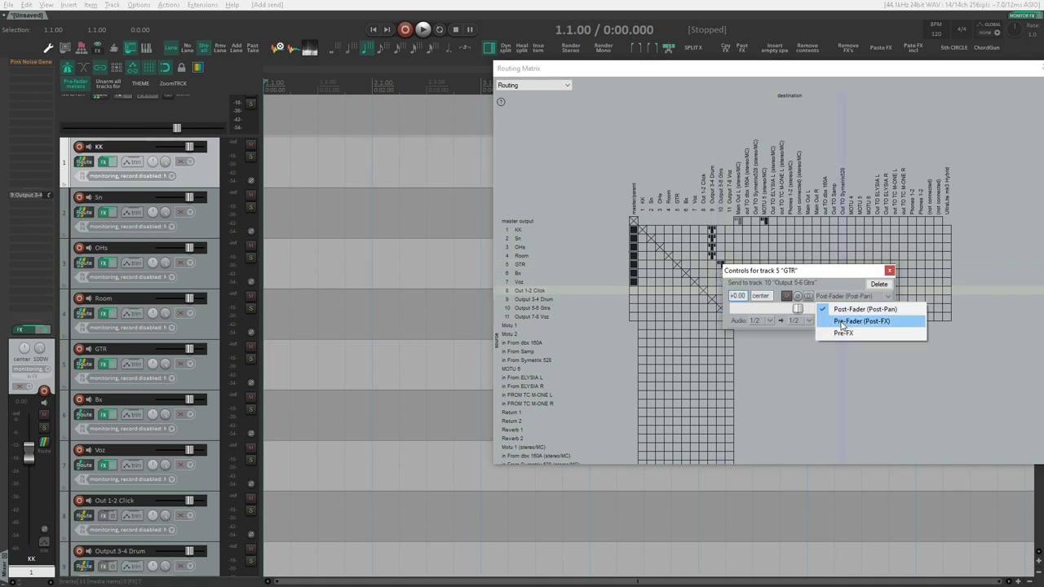
pyautogui.click(842, 323)
pyautogui.click(889, 271)
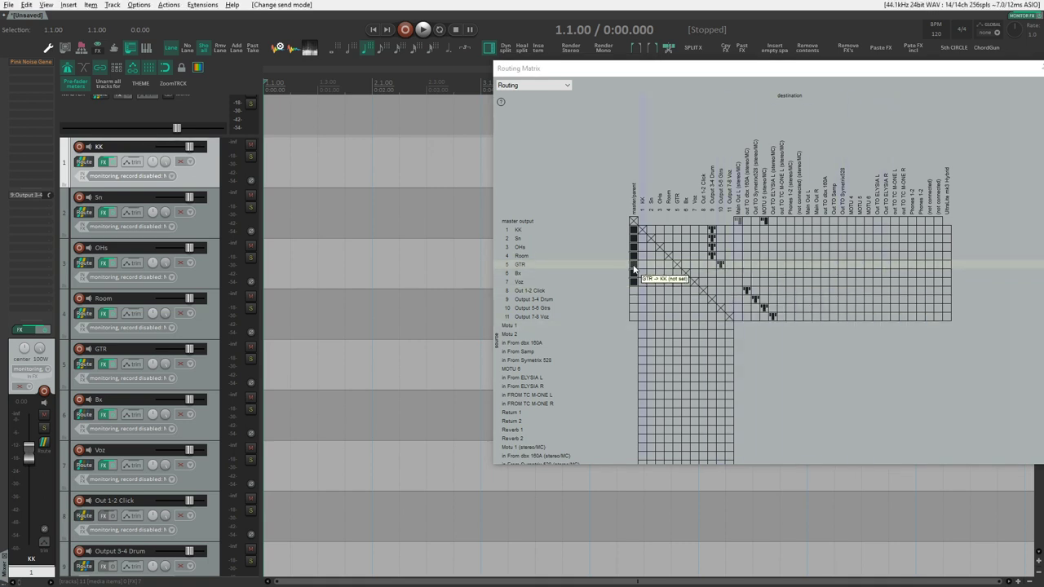
# Lower the KK and Sn track volumes, and reset both faders to 0.00 dB.
pyautogui.moveTo(190, 151); pyautogui.dragTo(173, 152)
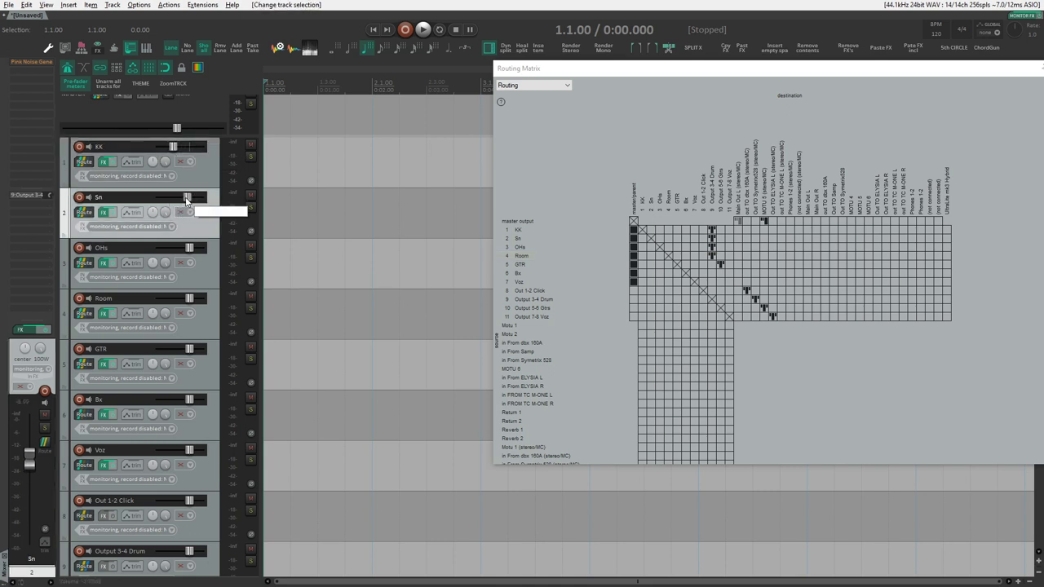
pyautogui.moveTo(190, 198); pyautogui.dragTo(184, 198)
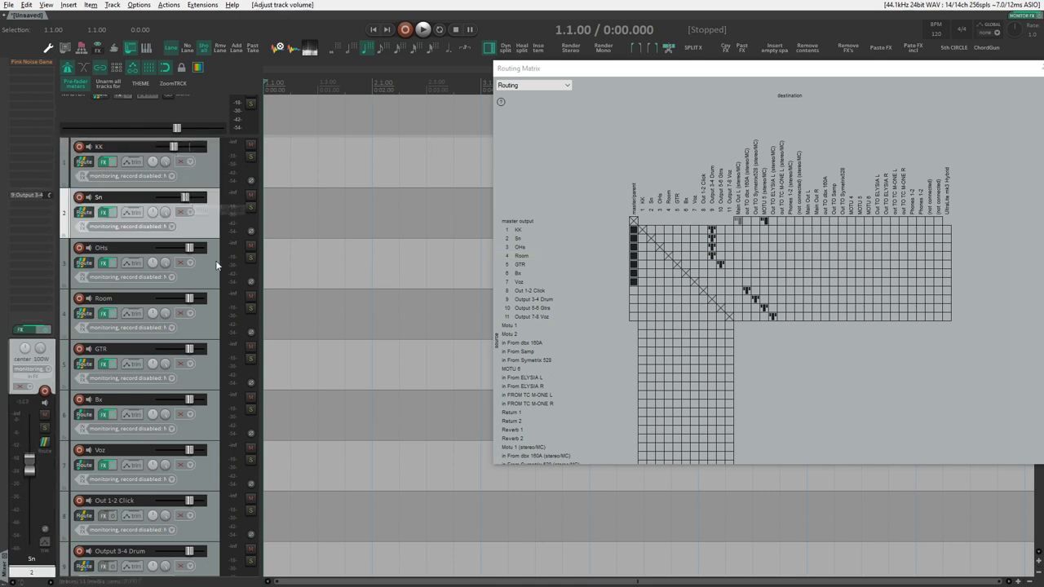
pyautogui.doubleClick(186, 198)
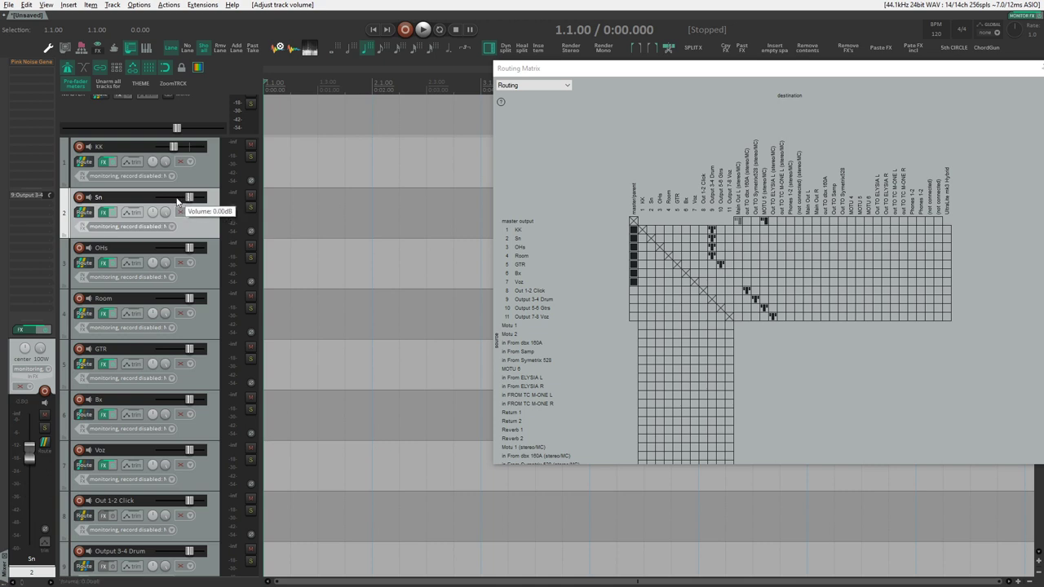
pyautogui.doubleClick(173, 147)
pyautogui.click(198, 249)
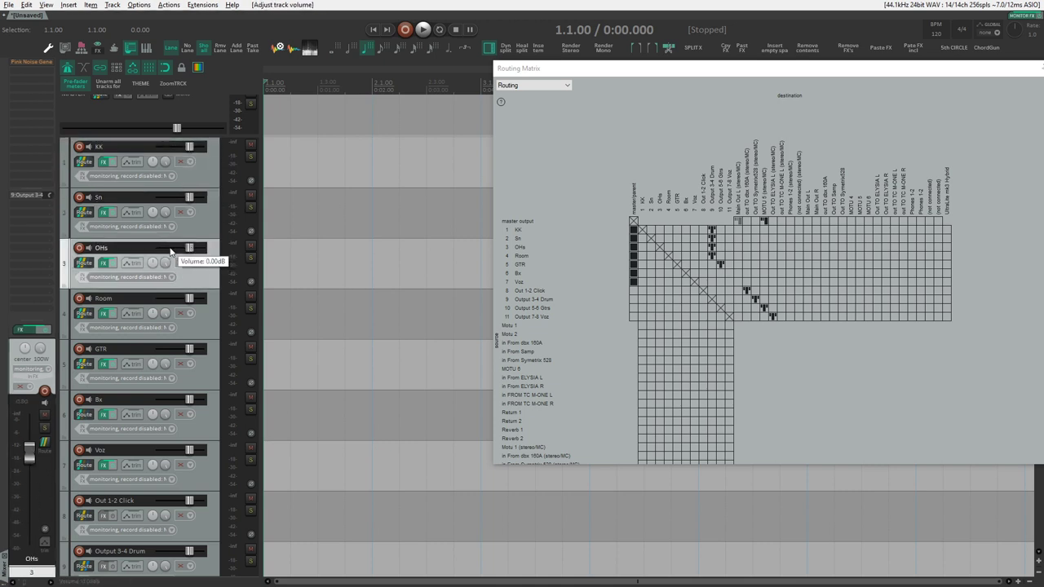
# Send Bx to Output 5-6 Gtrs and Voz to Output 7-8 Voz, setting the Voz send to Pre-Fader (Post-FX), and close the Routing Matrix.
pyautogui.click(721, 275)
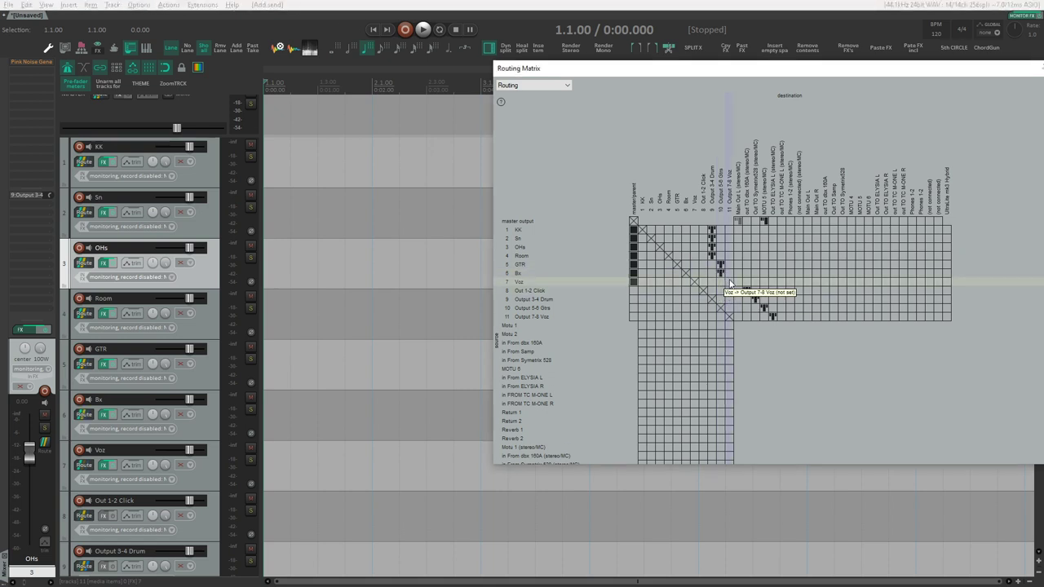
pyautogui.click(730, 283)
pyautogui.rightClick(730, 283)
pyautogui.click(897, 313)
pyautogui.click(877, 336)
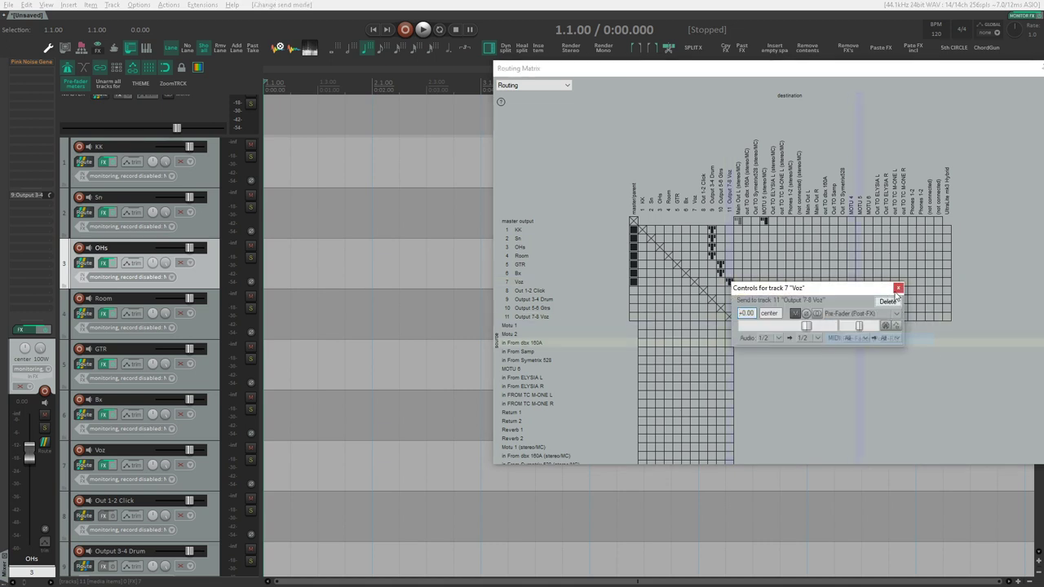
pyautogui.click(898, 288)
pyautogui.hotkey('alt', 'r')
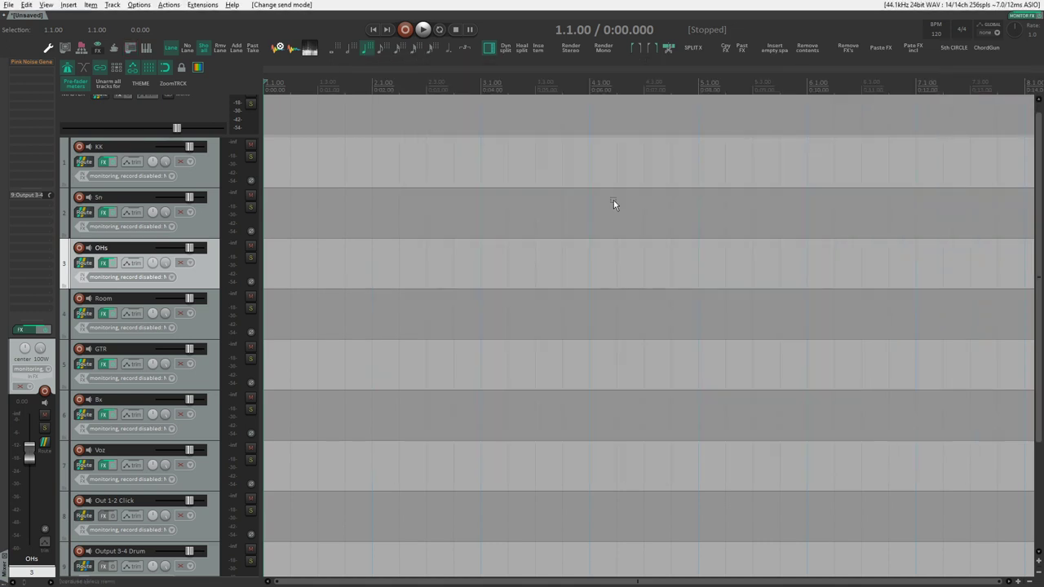
# Colour the four output tracks, from Out 1-2 Click to Output 7-8 Voz, green.
pyautogui.scroll(-3, 229, 374)
pyautogui.click(232, 532)
pyautogui.scroll(1, 203, 500)
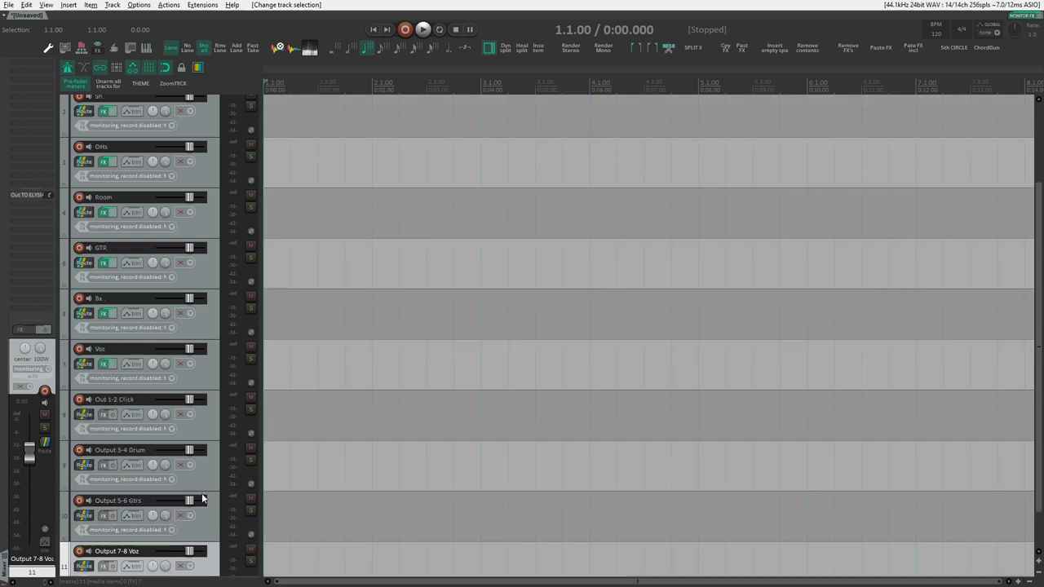
pyautogui.keyDown('shift'); pyautogui.click(221, 422); pyautogui.keyUp('shift')
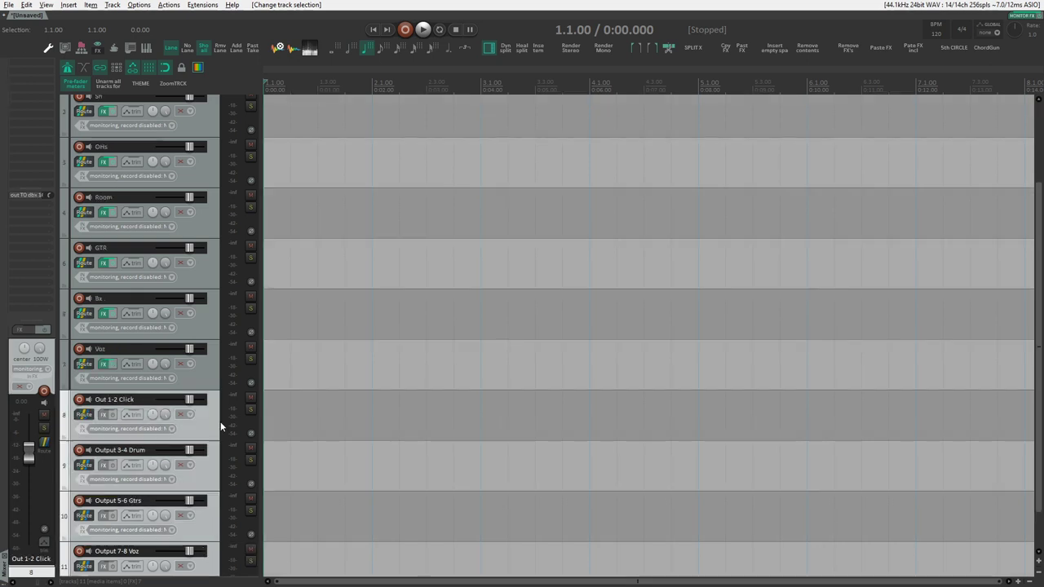
pyautogui.click(140, 83)
pyautogui.click(811, 156)
pyautogui.click(951, 38)
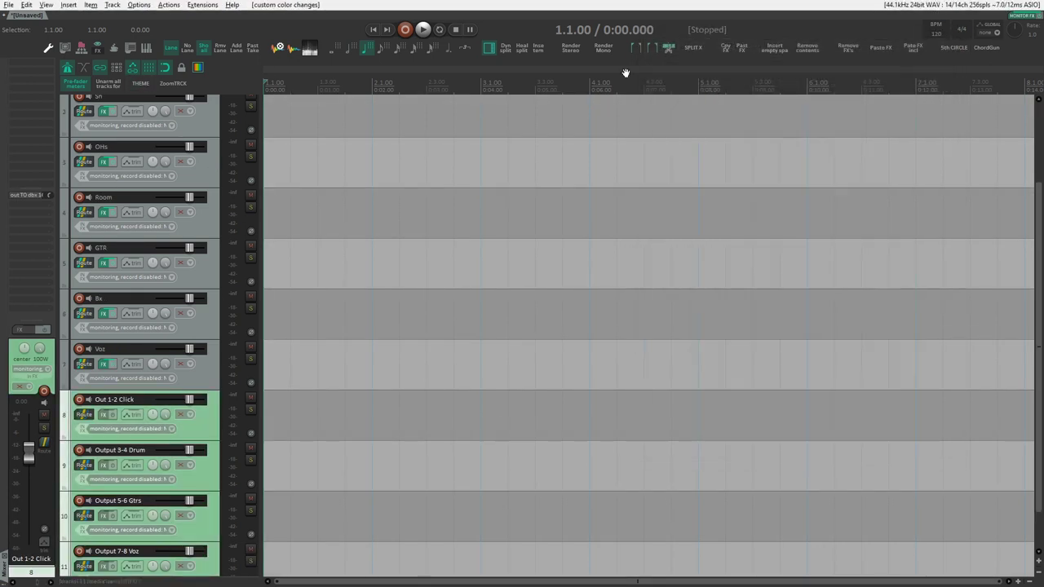
pyautogui.click(208, 355)
pyautogui.scroll(3, 205, 245)
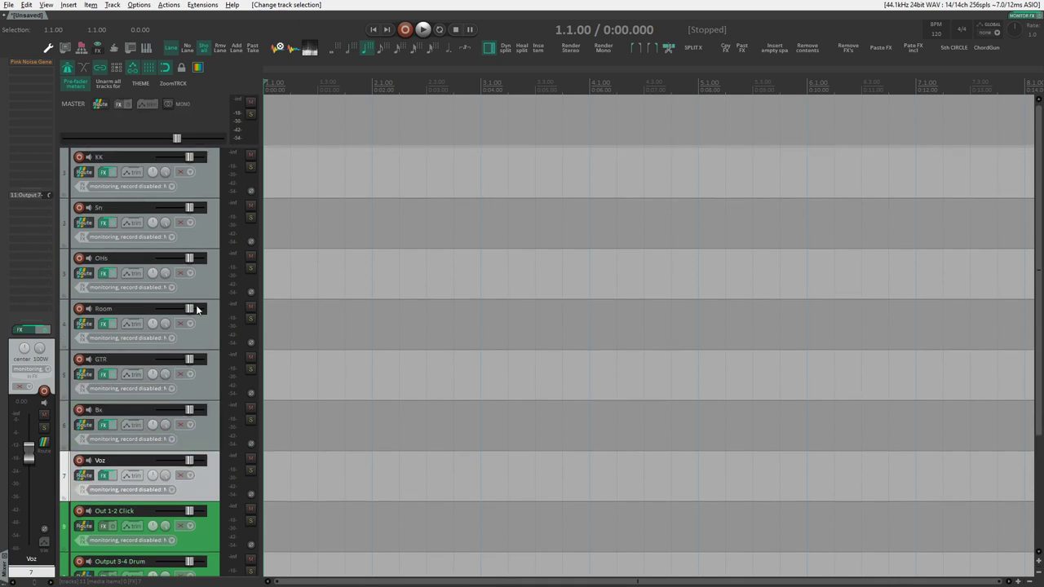
pyautogui.scroll(-3, 194, 326)
pyautogui.click(207, 377)
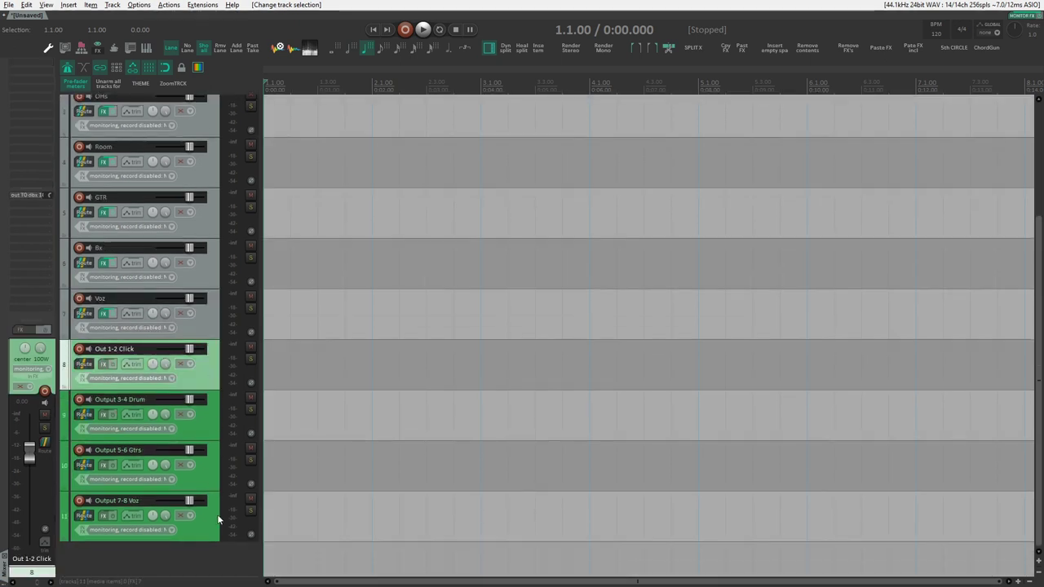
pyautogui.click(218, 519)
pyautogui.click(210, 364)
pyautogui.click(207, 513)
pyautogui.click(206, 375)
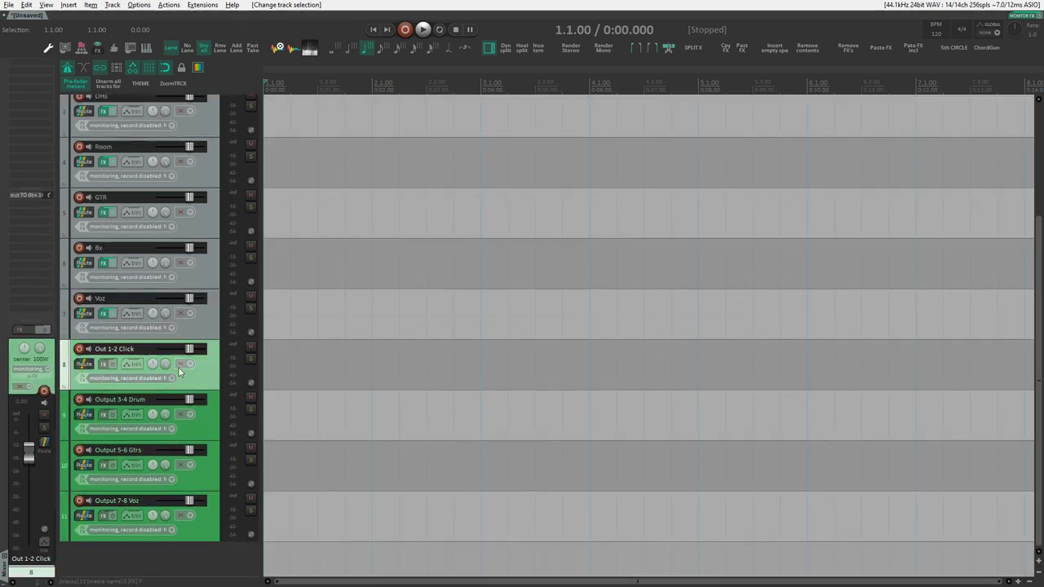
# Check the master send and hardware output settings in the Out 1-2 Click track's routing.
pyautogui.click(85, 367)
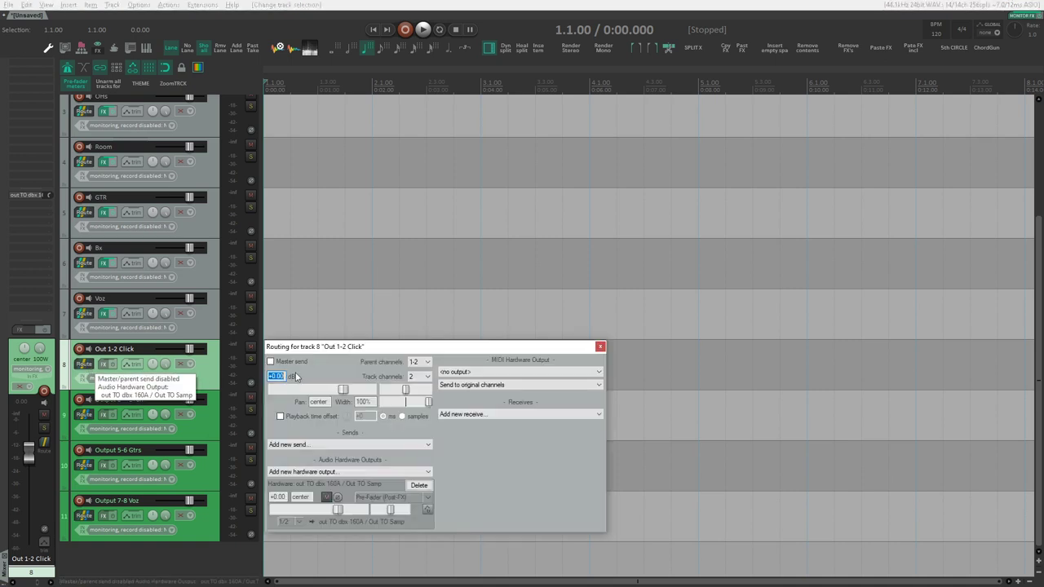
pyautogui.click(600, 347)
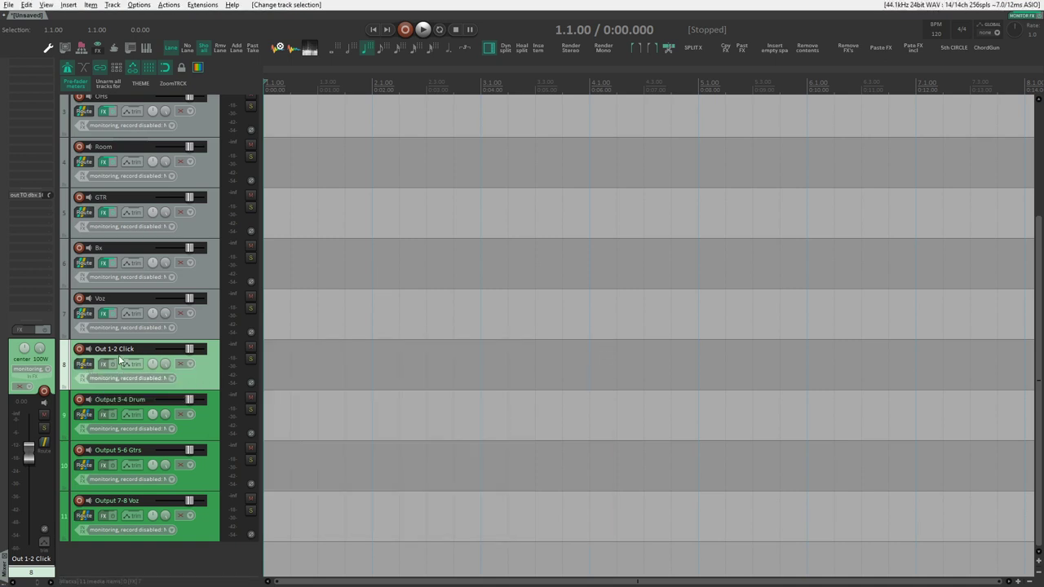
pyautogui.click(85, 368)
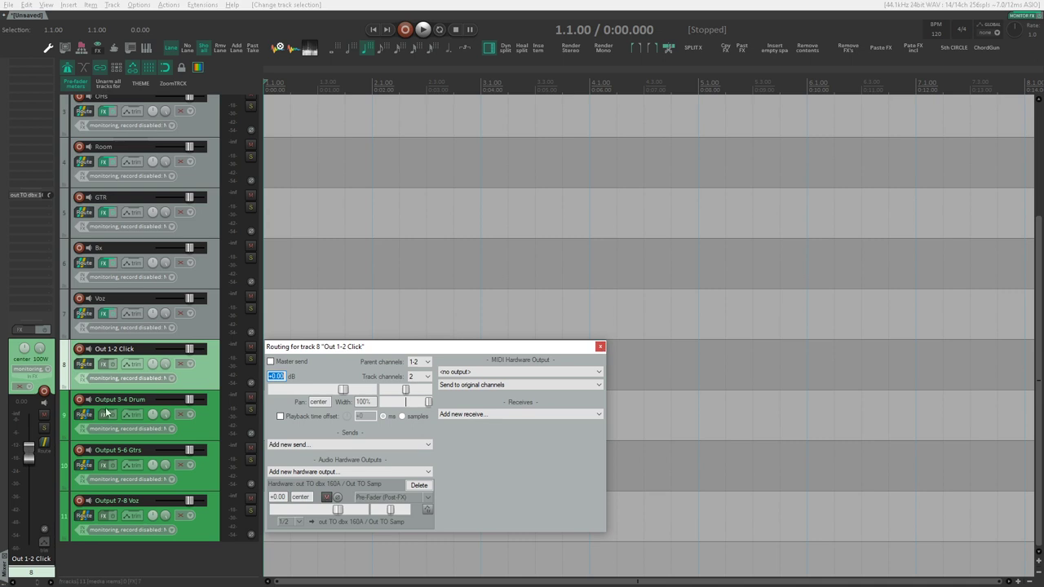
pyautogui.click(599, 347)
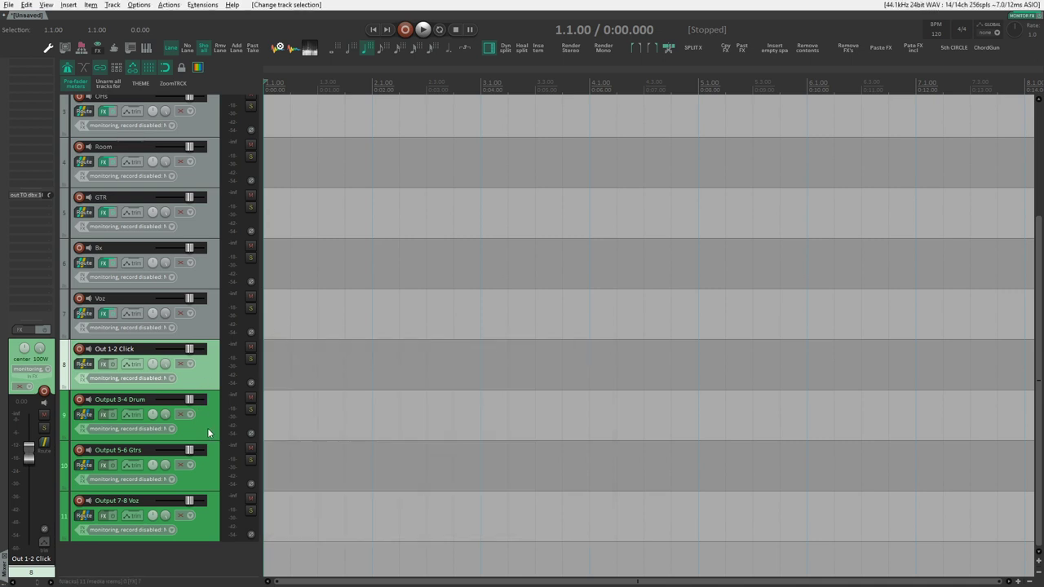
# Enable the Pink Noise Generator effect on the KK track.
pyautogui.scroll(1, 209, 384)
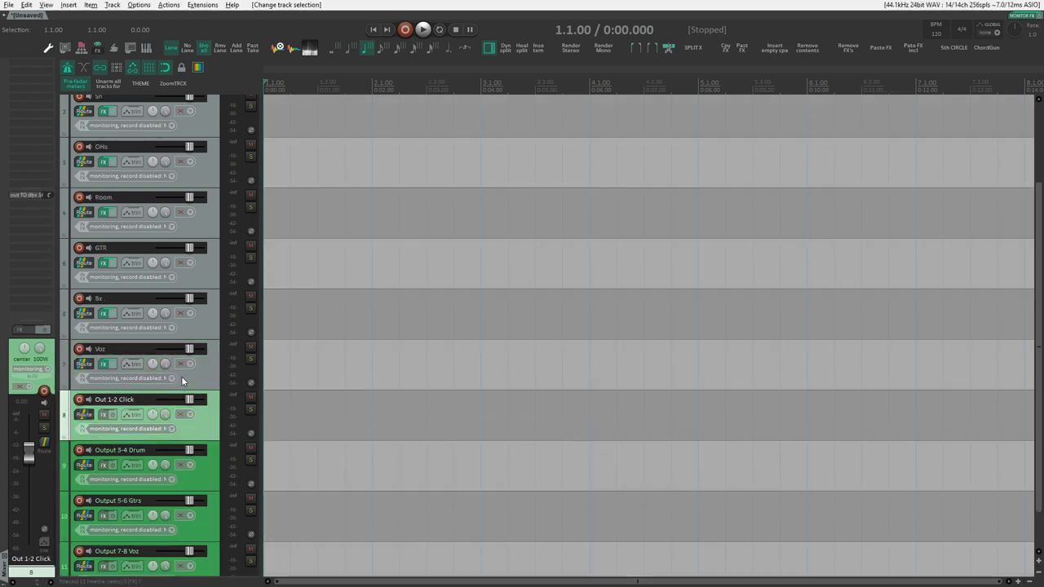
pyautogui.scroll(2, 177, 371)
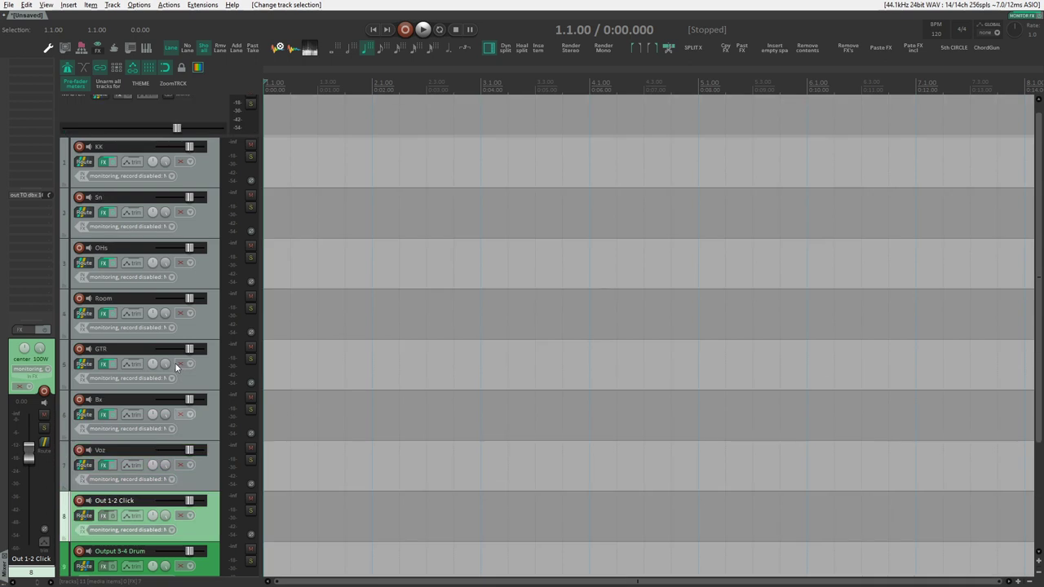
pyautogui.click(104, 162)
pyautogui.click(256, 98)
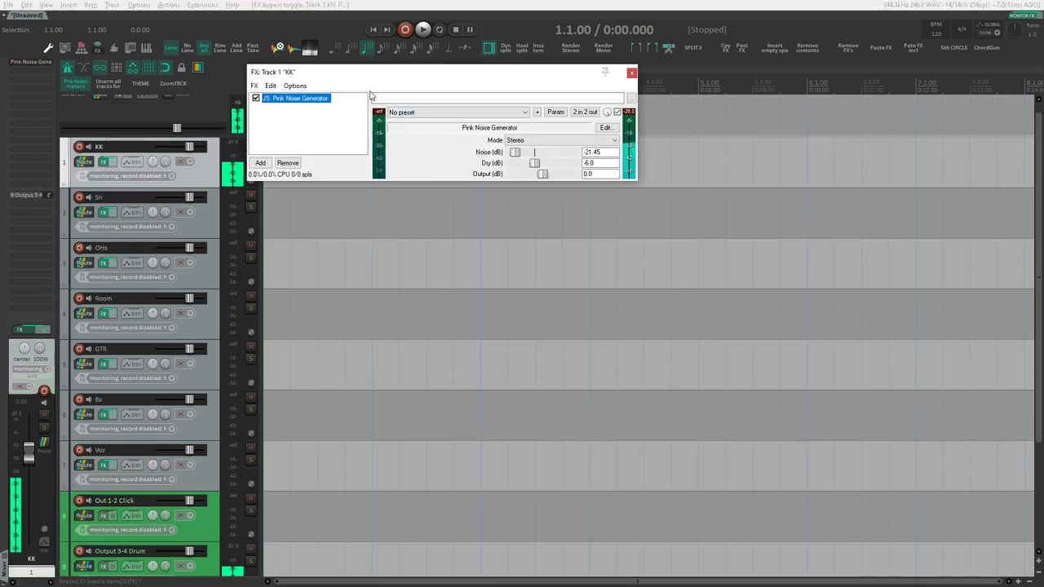
# Close the KK effects window and lower the KK track's volume to about -13.0 dB.
pyautogui.click(631, 74)
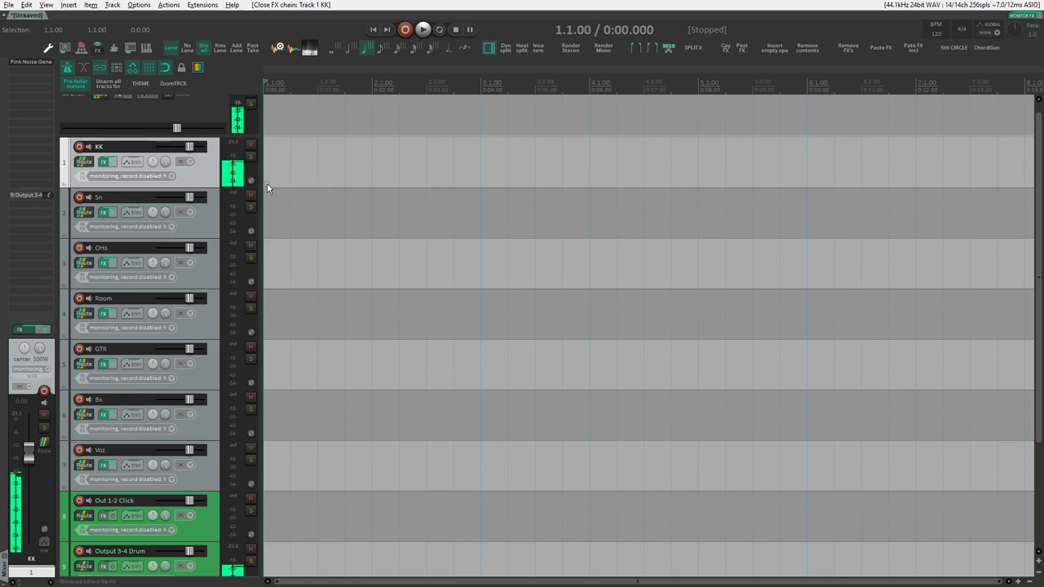
pyautogui.moveTo(280, 151); pyautogui.dragTo(938, 441)
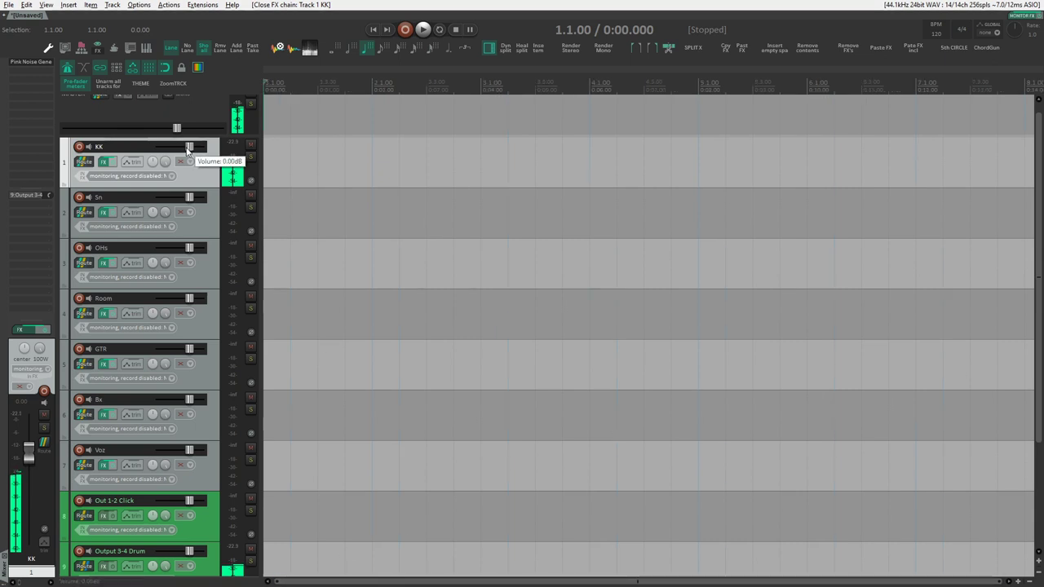
pyautogui.moveTo(189, 147)
pyautogui.mouseDown()
pyautogui.moveTo(169, 154)
pyautogui.moveTo(183, 154)
pyautogui.mouseUp()
pyautogui.scroll(-3, 276, 355)
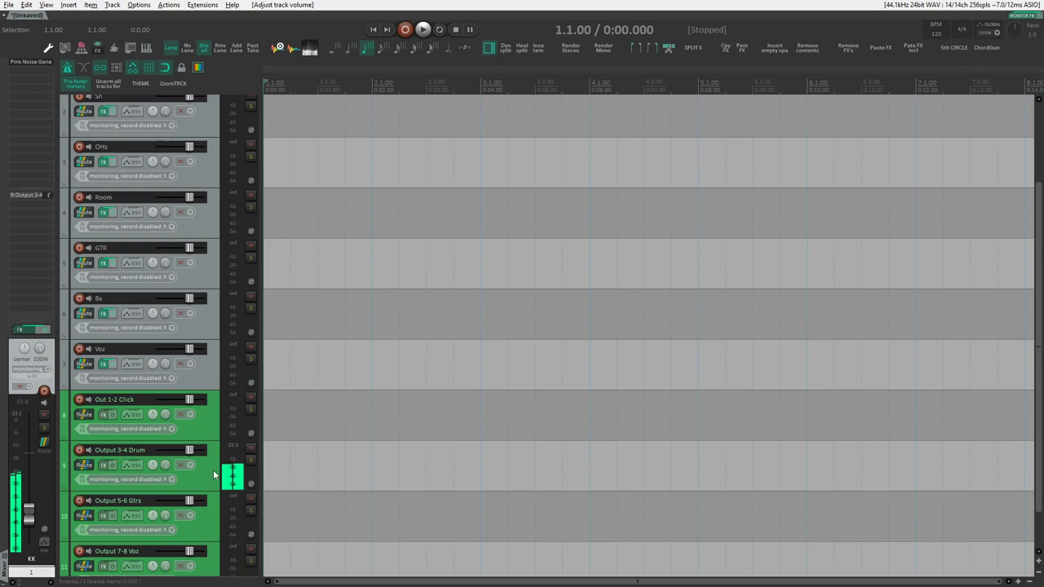
pyautogui.scroll(3, 228, 456)
pyautogui.press('pagedown')
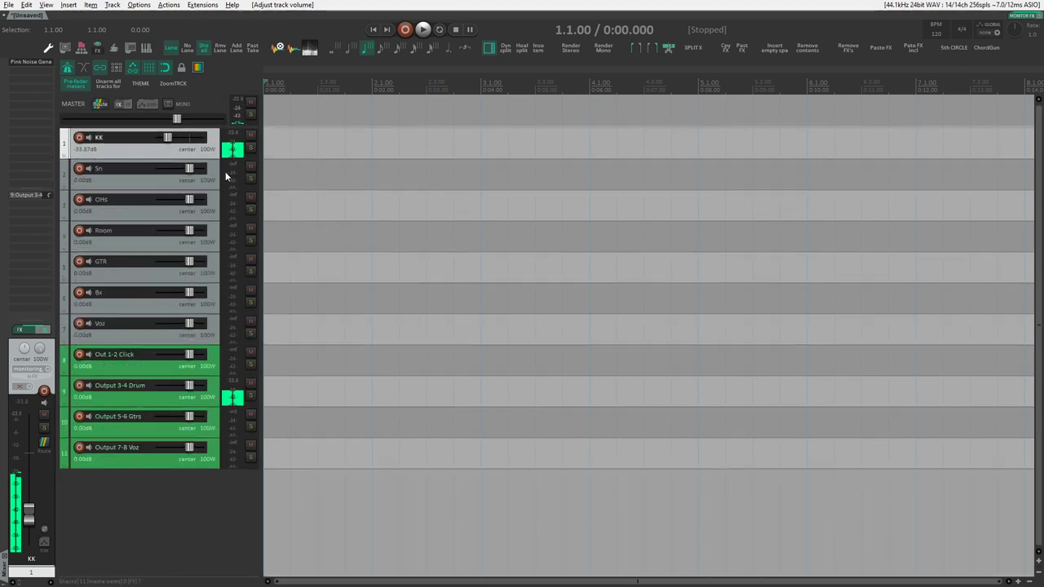
pyautogui.moveTo(168, 139); pyautogui.dragTo(179, 141)
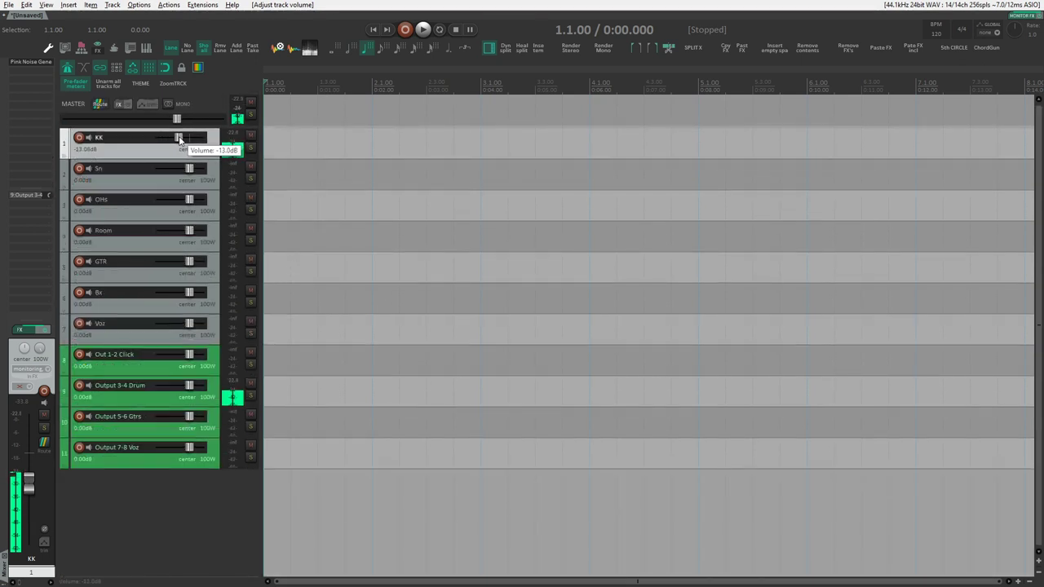
# Enable the Pink Noise Generator effect on the Sn track and lower the master volume to about -19.9 dB.
pyautogui.press('pageup')
pyautogui.click(103, 180)
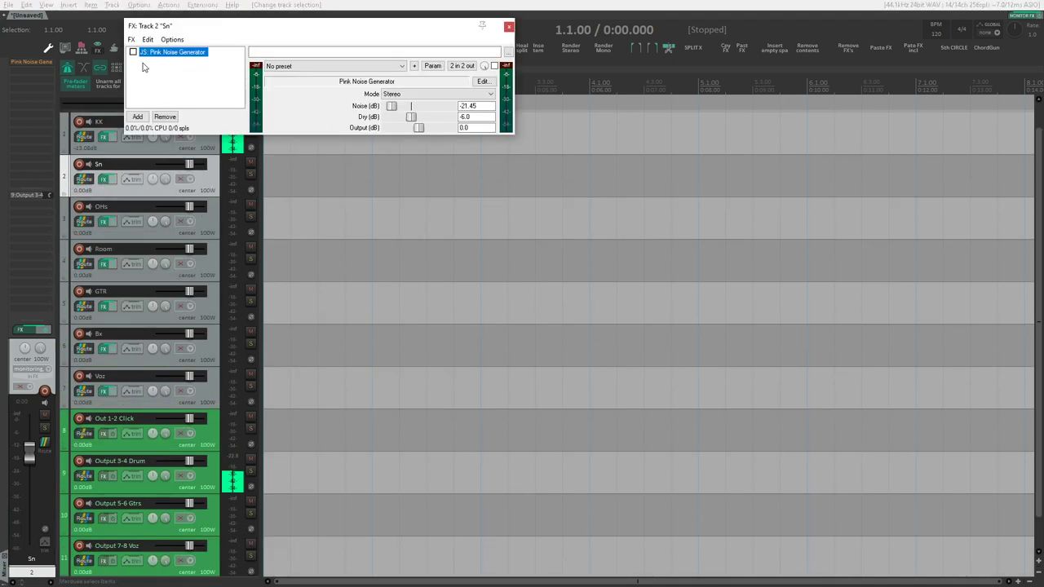
pyautogui.press('Escape')
pyautogui.scroll(1, 178, 126)
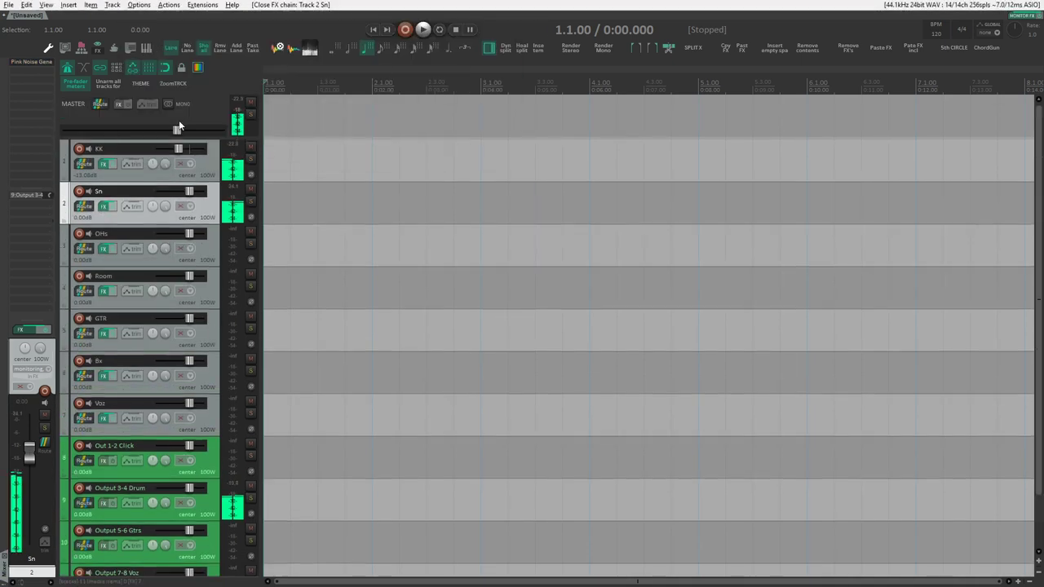
pyautogui.moveTo(179, 127); pyautogui.dragTo(124, 141)
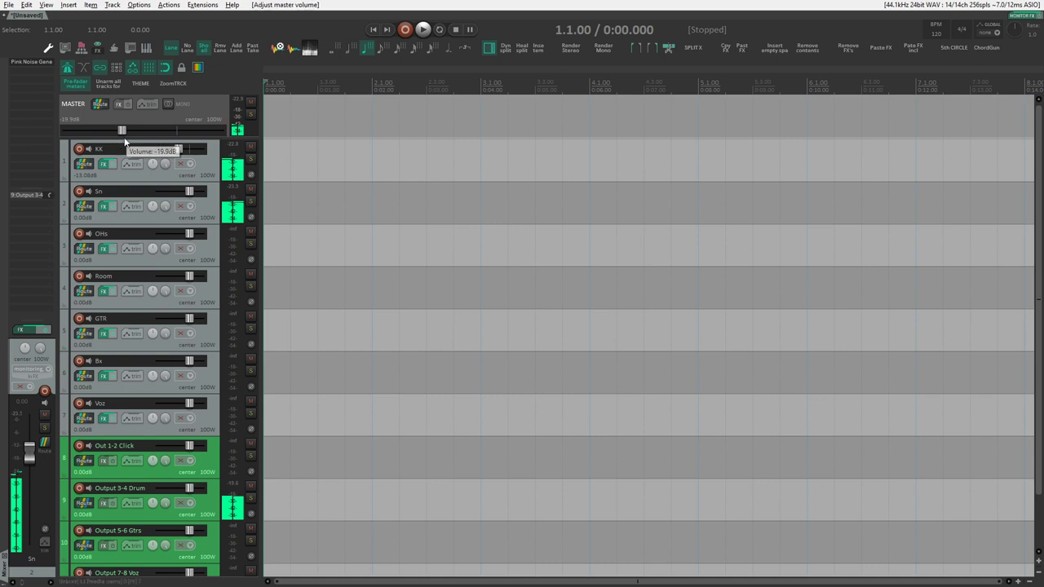
# Enable the Pink Noise Generator effect on the OHs track and close its effects window.
pyautogui.click(122, 164)
pyautogui.click(114, 214)
pyautogui.click(114, 254)
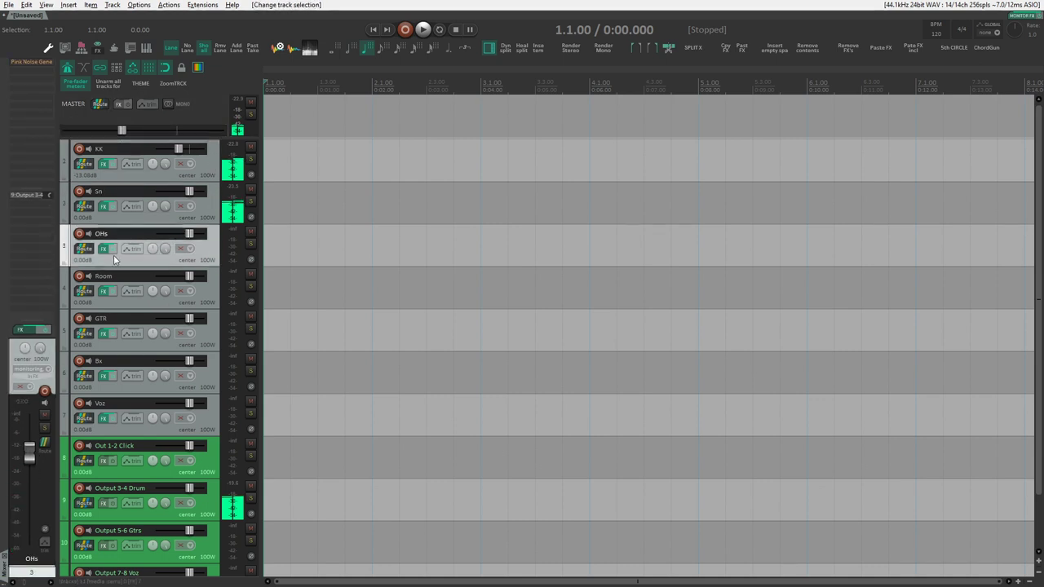
pyautogui.press('f')
pyautogui.click(133, 52)
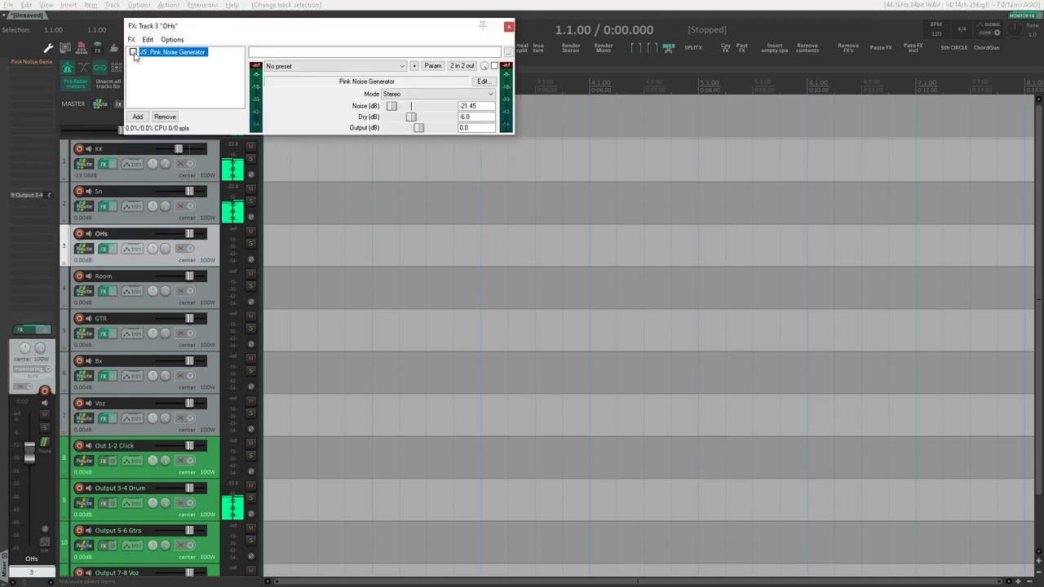
pyautogui.click(508, 28)
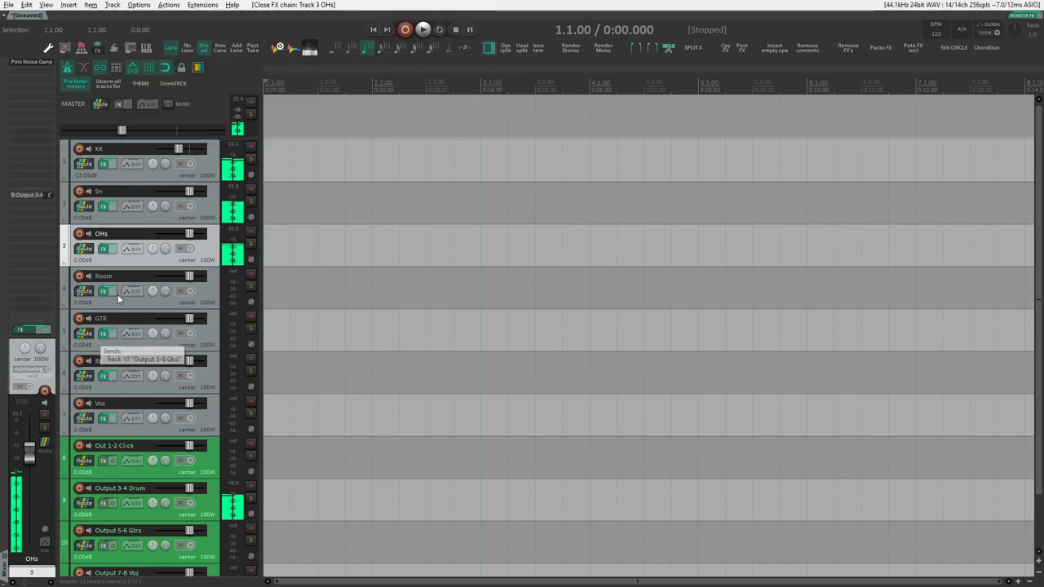
# Enable the Pink Noise Generator effect on the GTR track and move its effects window clear of the tracks.
pyautogui.click(103, 333)
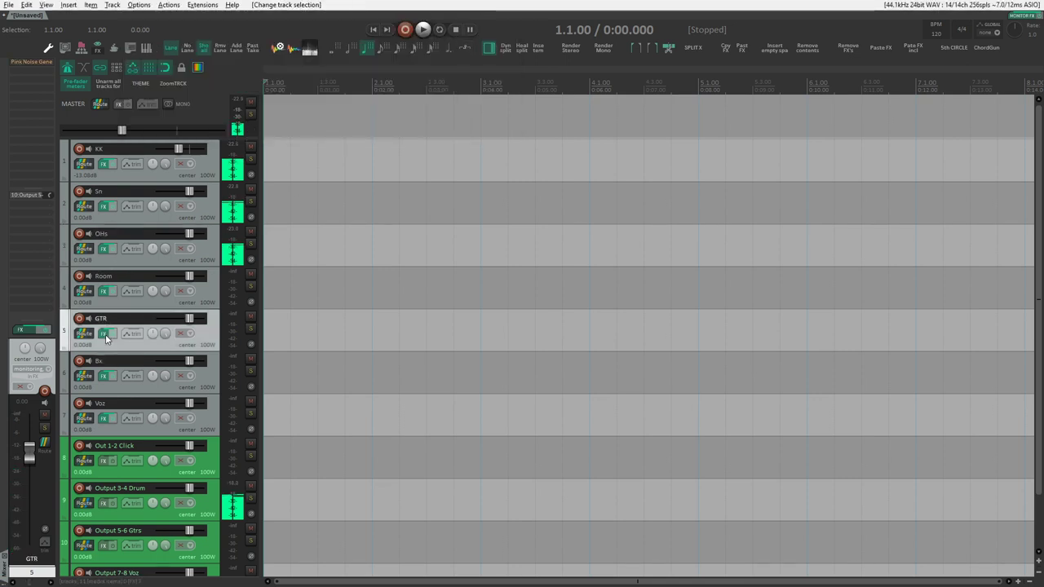
pyautogui.click(32, 52)
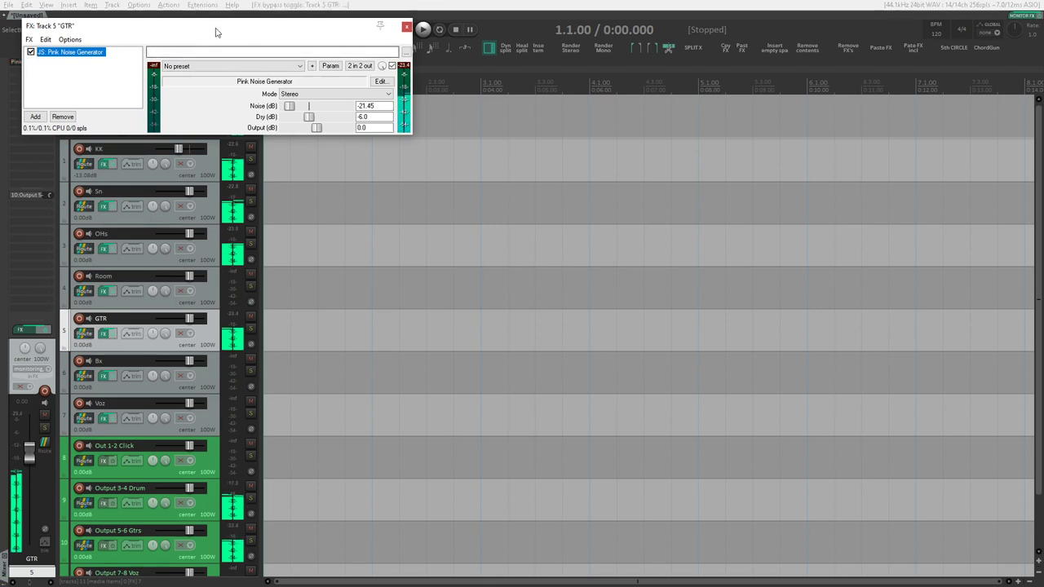
pyautogui.moveTo(217, 29); pyautogui.dragTo(607, 107)
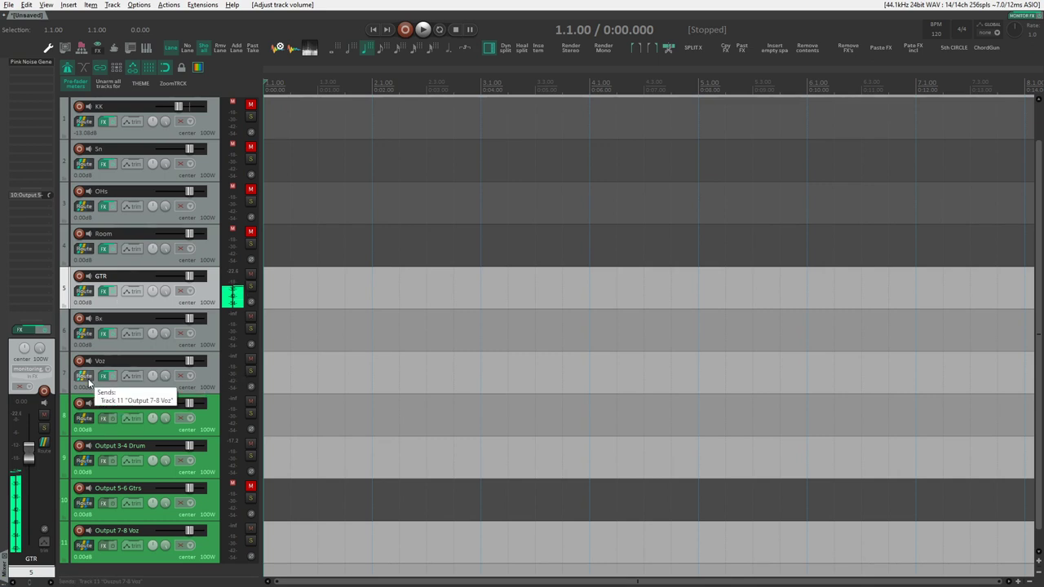
# Enable the Pink Noise Generator effect on the Voz track and lower the track's volume to about -6.2 dB.
pyautogui.click(131, 47)
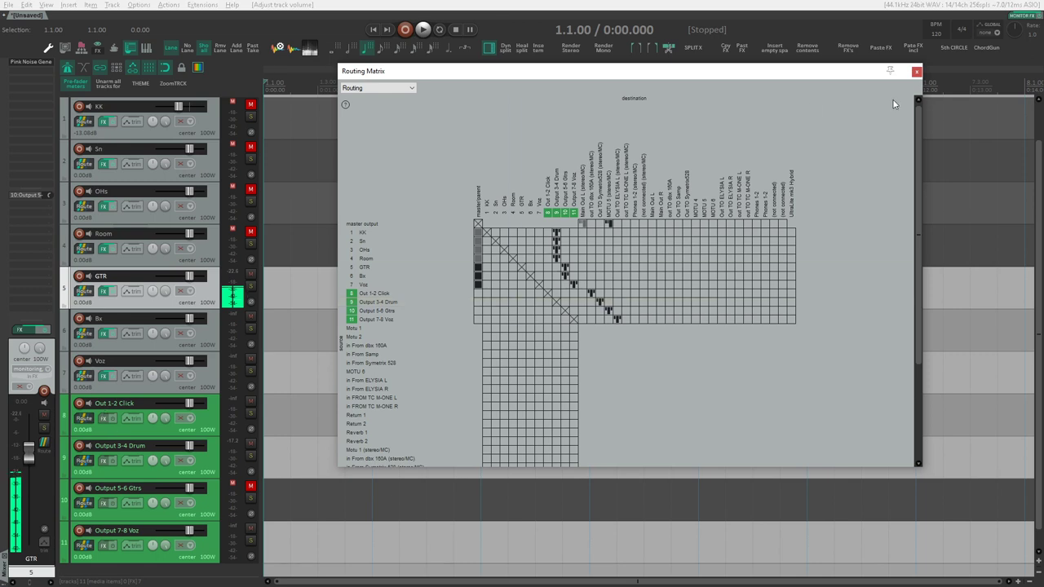
pyautogui.click(917, 71)
pyautogui.click(104, 376)
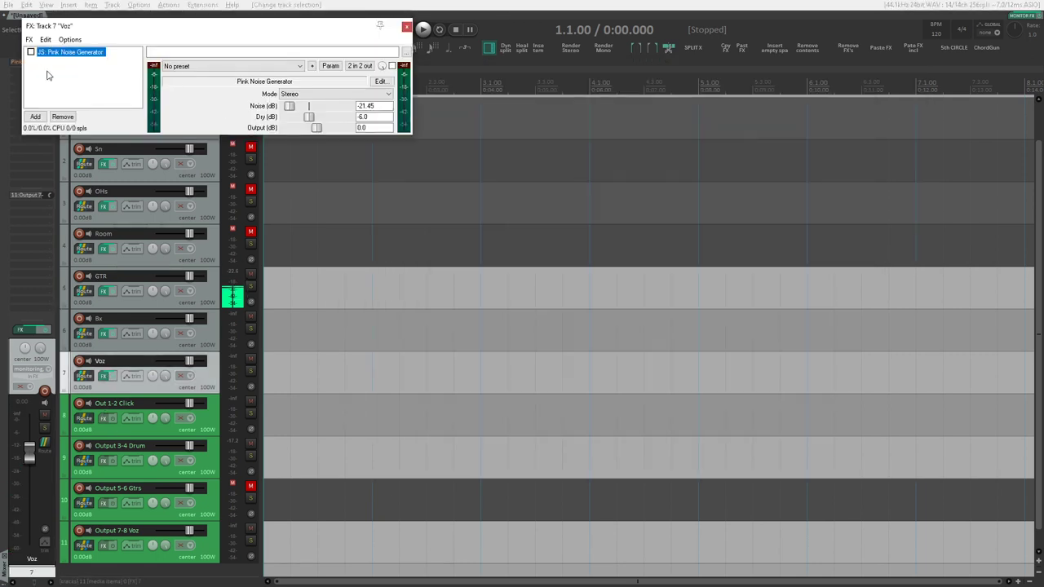
pyautogui.click(406, 26)
pyautogui.moveTo(188, 361)
pyautogui.mouseDown()
pyautogui.moveTo(160, 369)
pyautogui.moveTo(182, 361)
pyautogui.mouseUp()
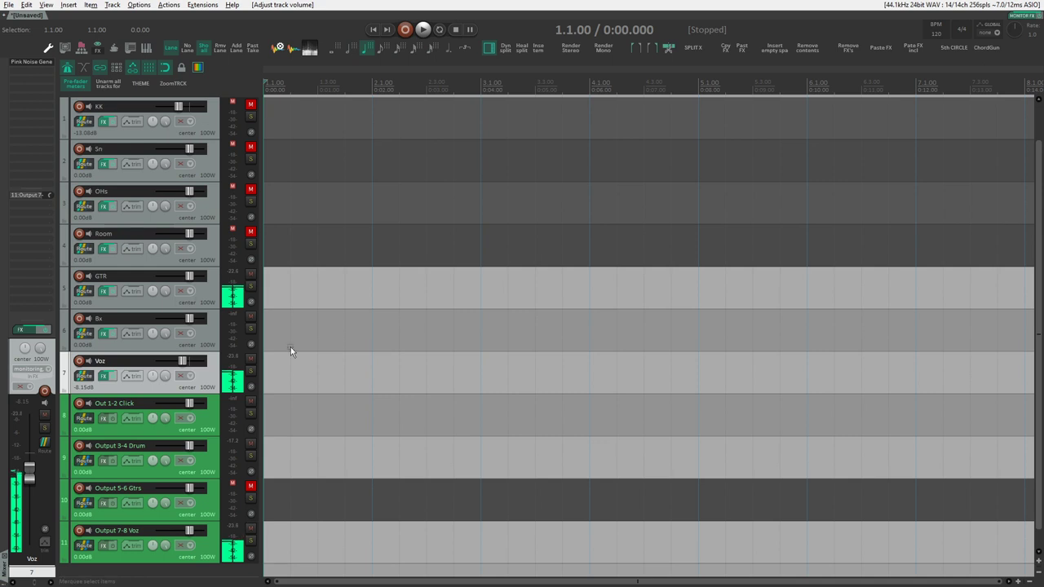
pyautogui.moveTo(189, 361); pyautogui.dragTo(191, 360)
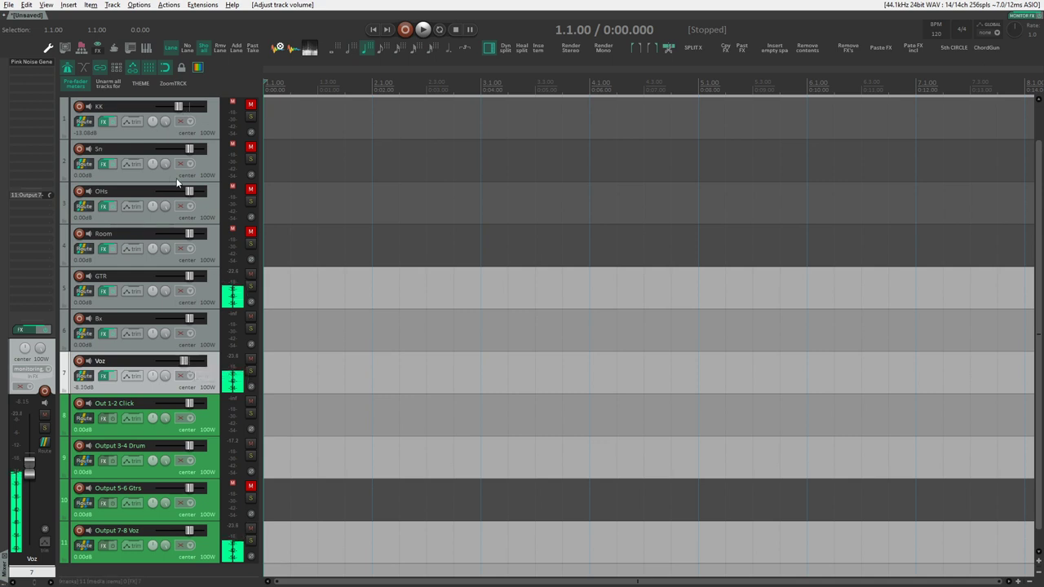
# In the Routing Matrix, set the KK send to Output 3-4 Drum to Post-Fader (Post-Pan).
pyautogui.click(131, 49)
pyautogui.moveTo(605, 72); pyautogui.dragTo(654, 64)
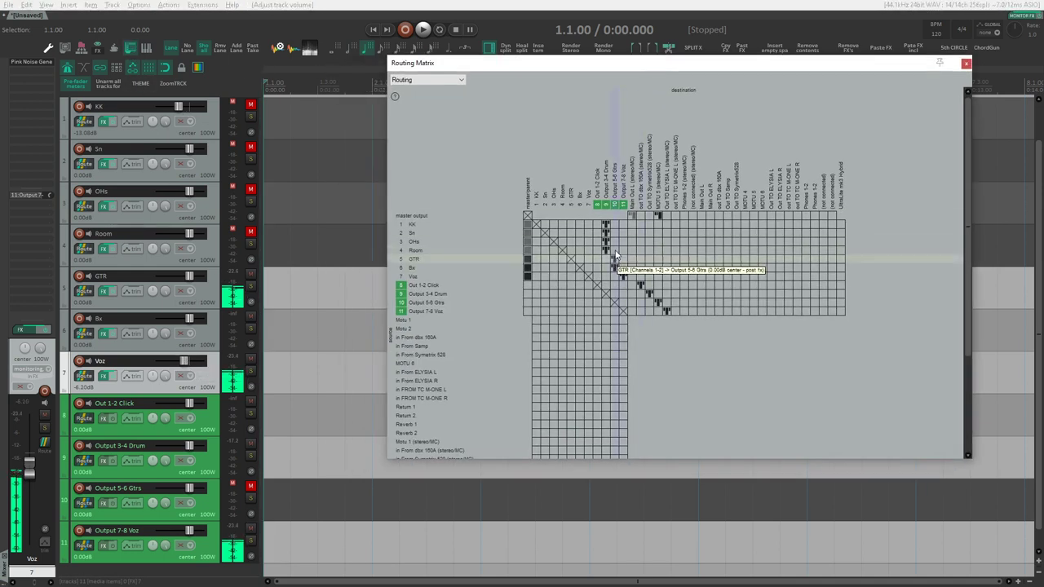
pyautogui.rightClick(605, 225)
pyautogui.click(737, 258)
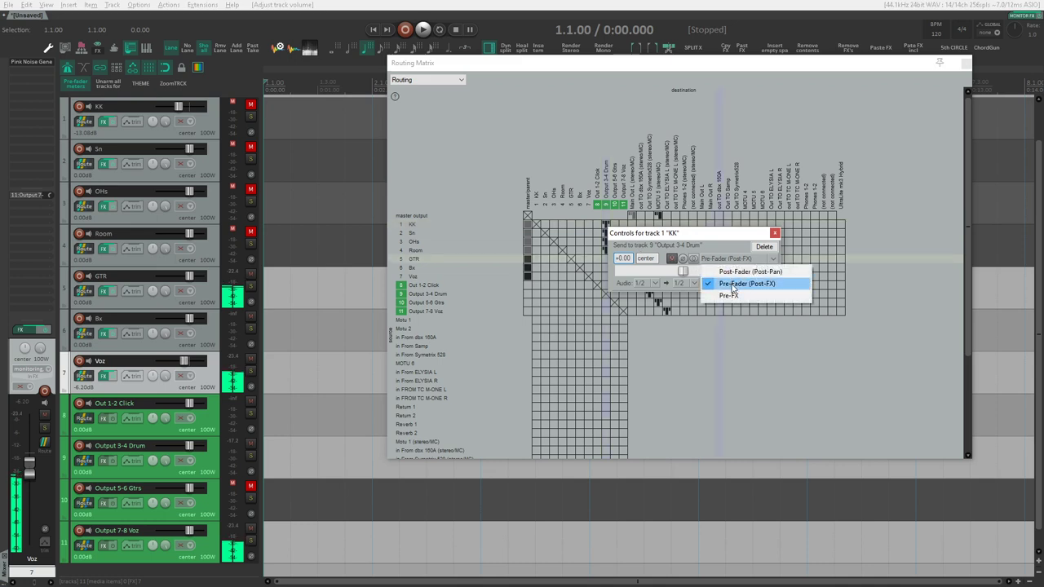
pyautogui.click(739, 271)
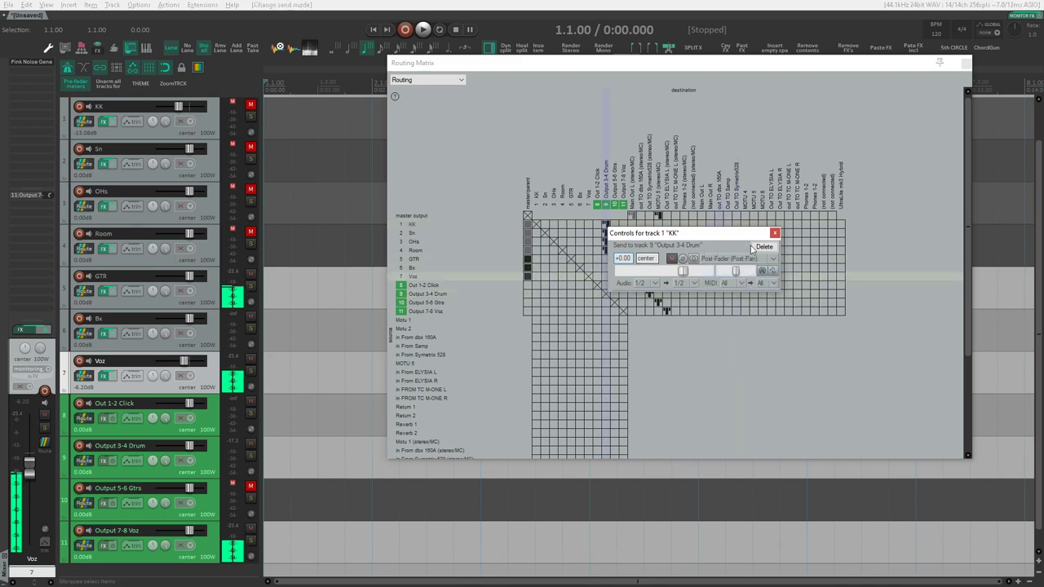
pyautogui.click(775, 232)
# Set the Sn send to Output 3-4 Drum to Post-Fader (Post-Pan).
pyautogui.moveTo(606, 233); pyautogui.dragTo(608, 257)
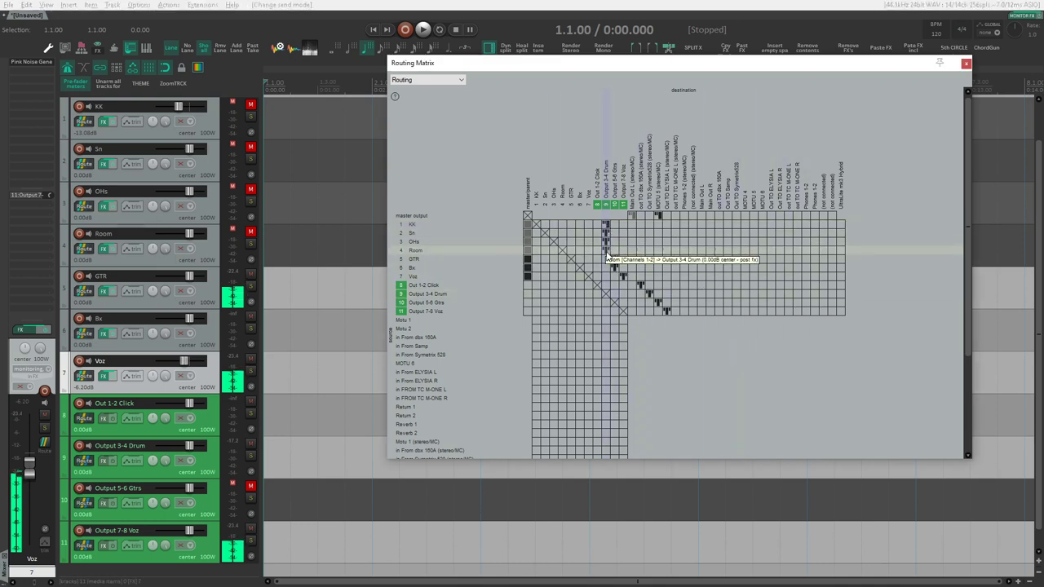
pyautogui.rightClick(608, 257)
pyautogui.click(773, 261)
pyautogui.rightClick(605, 234)
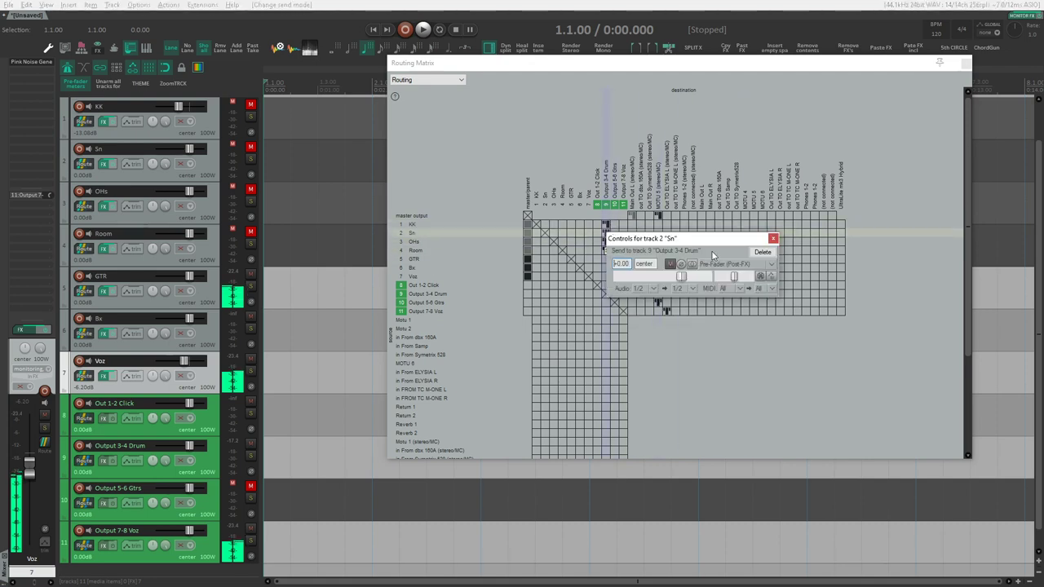
pyautogui.click(718, 264)
pyautogui.click(734, 277)
pyautogui.click(773, 238)
# Set the OHs and Room sends to Output 3-4 Drum to Post-Fader (Post-Pan).
pyautogui.rightClick(606, 242)
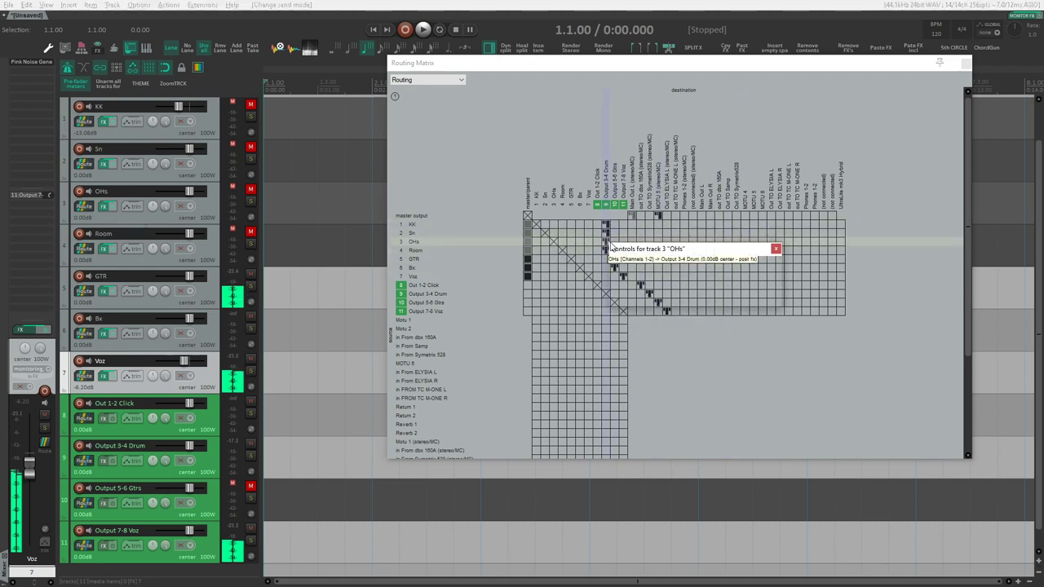
pyautogui.click(719, 274)
pyautogui.click(736, 288)
pyautogui.click(776, 248)
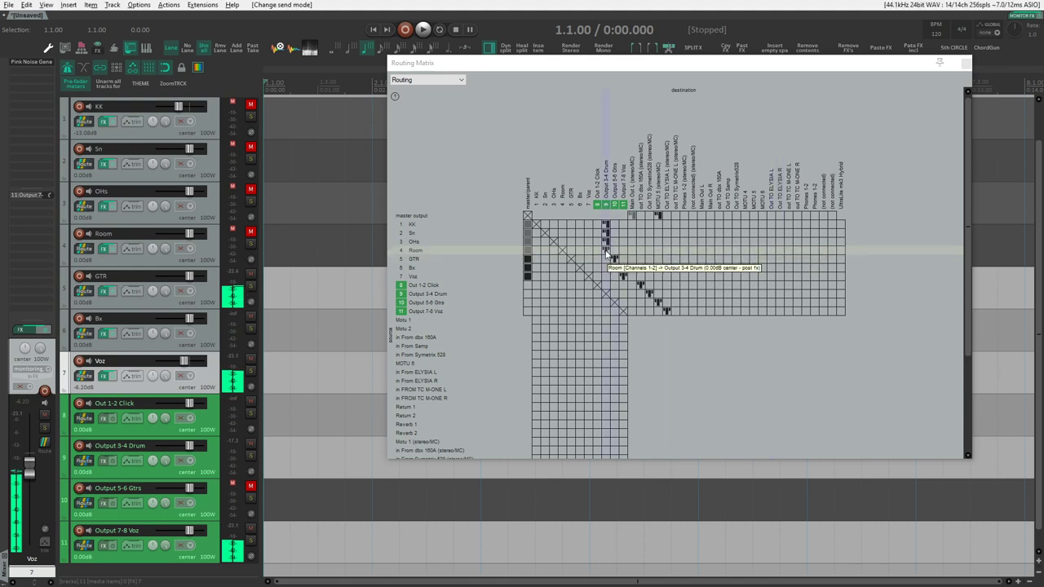
pyautogui.rightClick(607, 255)
pyautogui.click(720, 289)
pyautogui.click(736, 303)
pyautogui.click(775, 262)
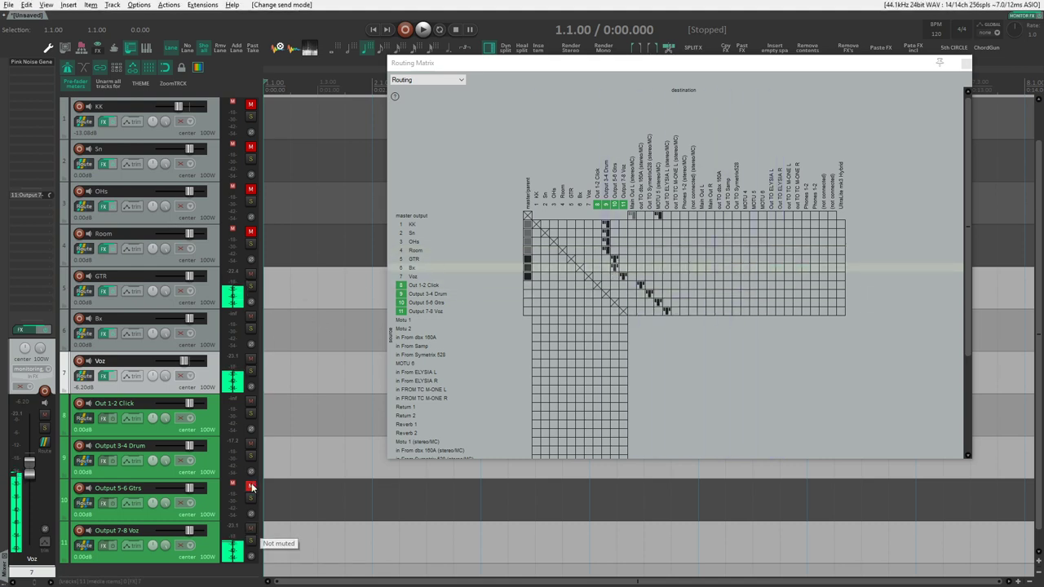
# Bypass the Pink Noise Generator effect on the GTR track and close its effects window.
pyautogui.click(103, 291)
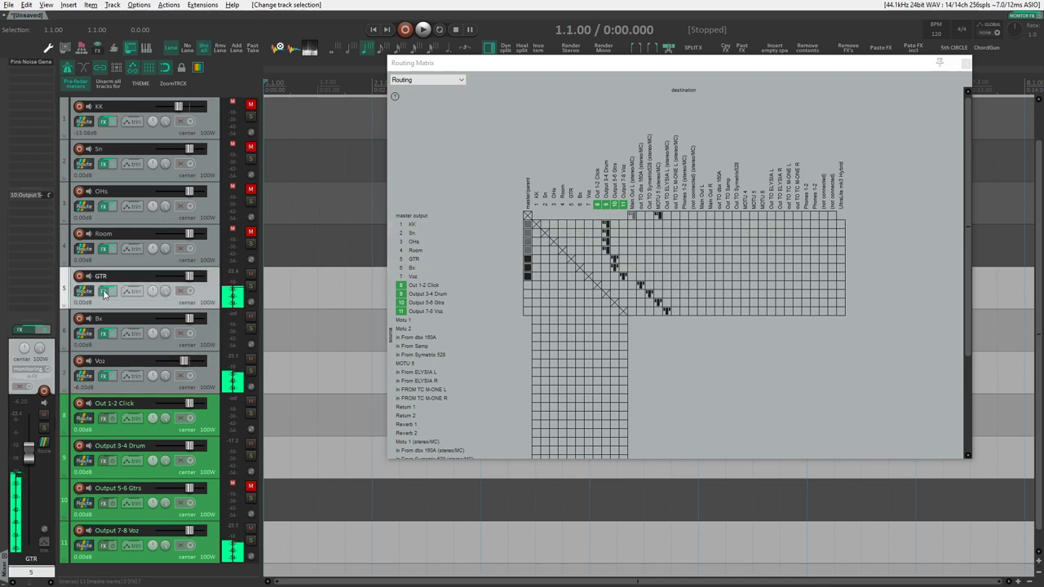
pyautogui.click(422, 133)
pyautogui.click(797, 106)
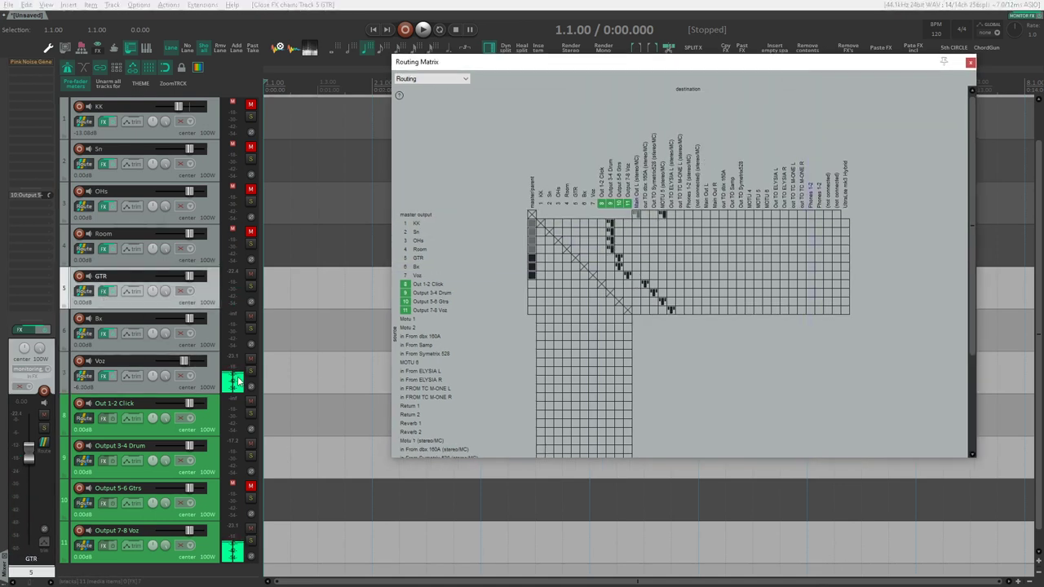
# Set the Voz send to Output 7-8 Voz to Post-Fader (Post-Pan), and adjust the Voz track's volume to about -2.5 dB.
pyautogui.moveTo(184, 360); pyautogui.dragTo(183, 360)
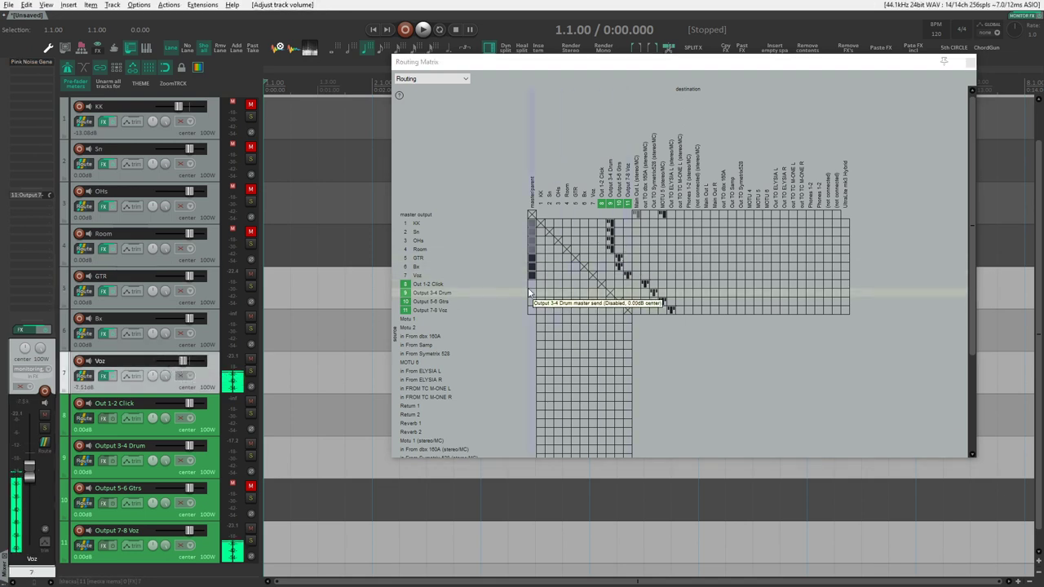
pyautogui.rightClick(628, 276)
pyautogui.click(751, 307)
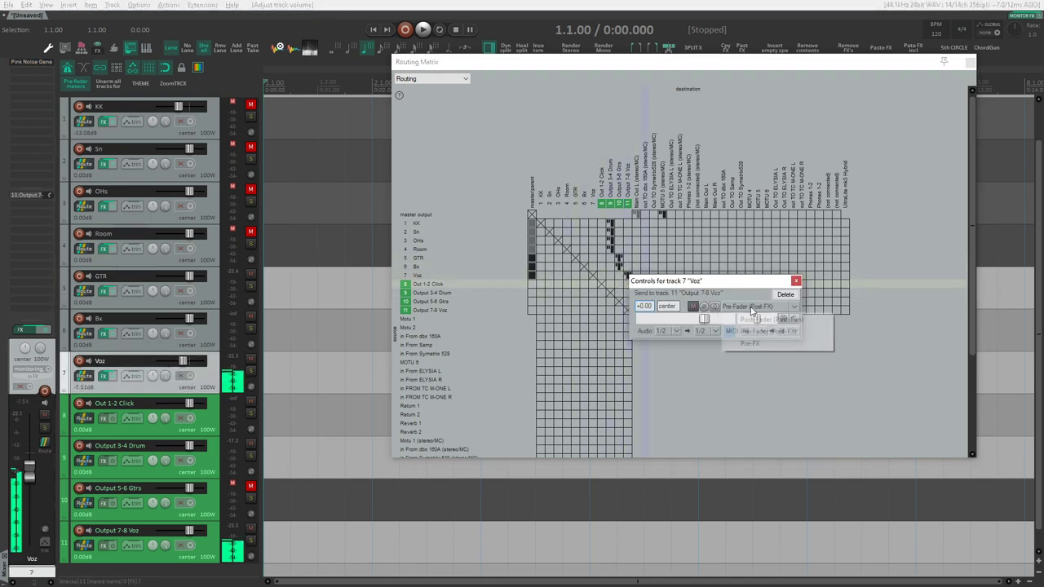
pyautogui.click(758, 319)
pyautogui.click(796, 281)
pyautogui.moveTo(184, 361)
pyautogui.mouseDown()
pyautogui.moveTo(166, 365)
pyautogui.moveTo(188, 365)
pyautogui.mouseUp()
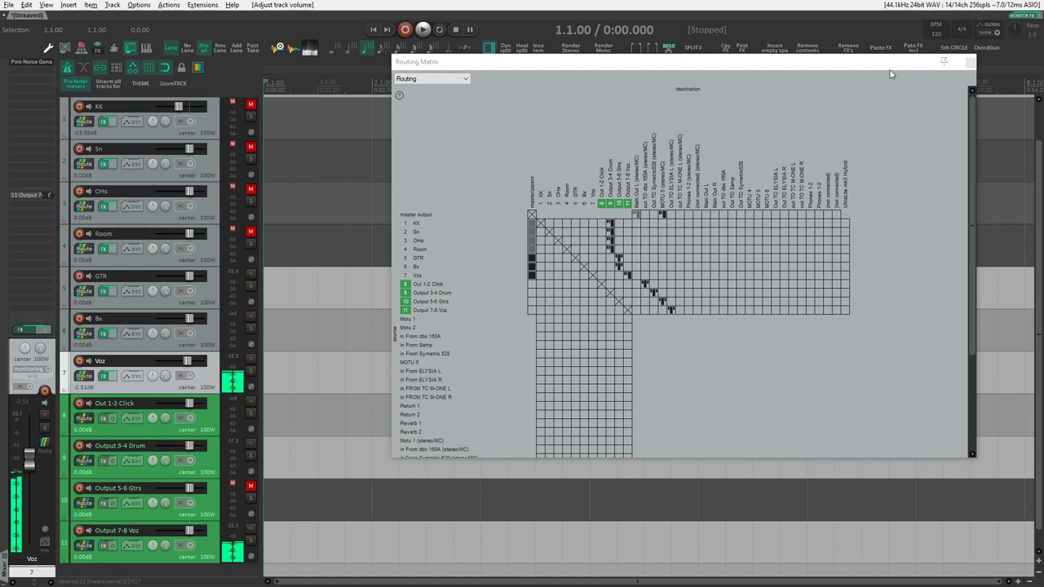
pyautogui.click(971, 63)
# Examine the meters and hardware sends of the four green output tracks, from Output 7-8 Voz up to Out 1-2 Click.
pyautogui.scroll(-1, 234, 424)
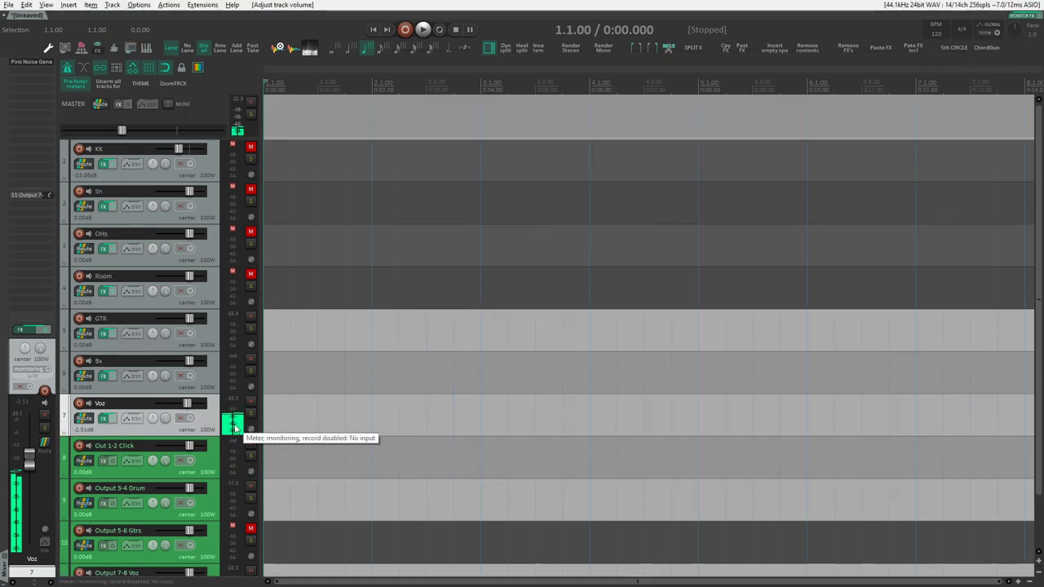
pyautogui.click(210, 399)
pyautogui.click(214, 522)
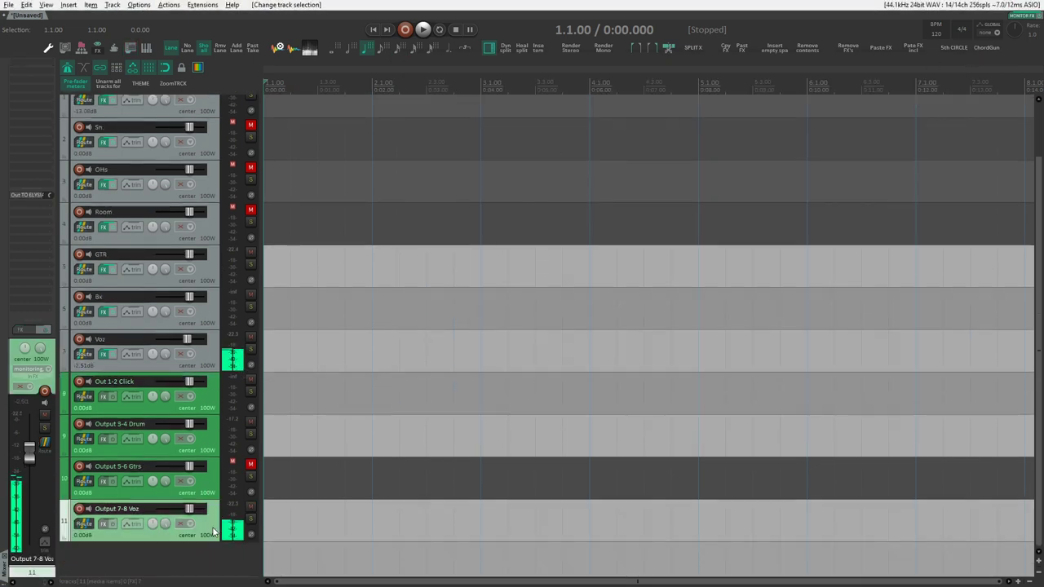
pyautogui.click(212, 479)
pyautogui.press('Up')
pyautogui.press('Up')
pyautogui.press('Down')
pyautogui.press('Down')
pyautogui.press('Down')
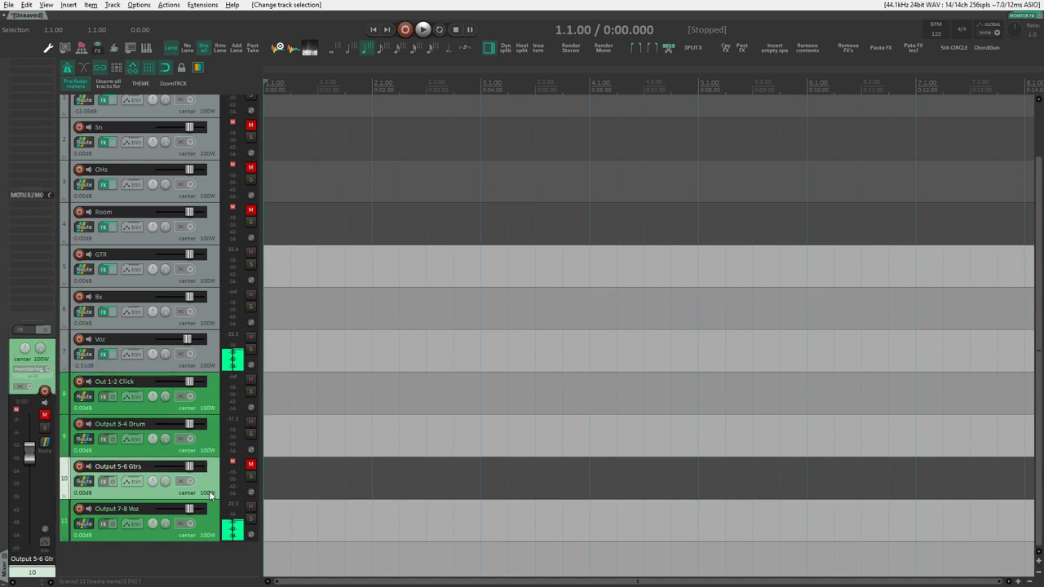
pyautogui.press('Up')
pyautogui.press('Up')
pyautogui.press('Up')
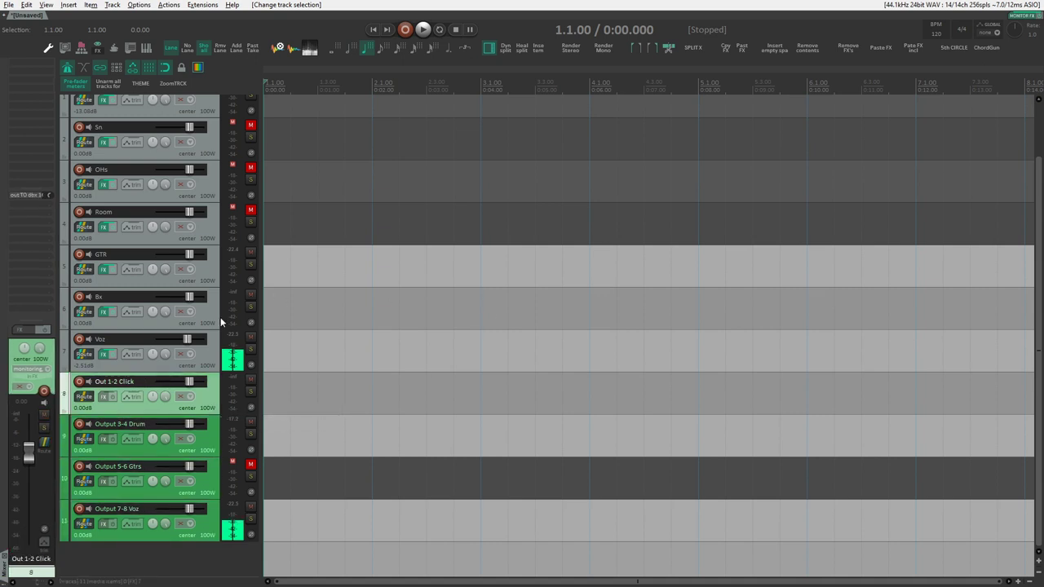
pyautogui.scroll(2, 221, 318)
pyautogui.scroll(-1, 210, 274)
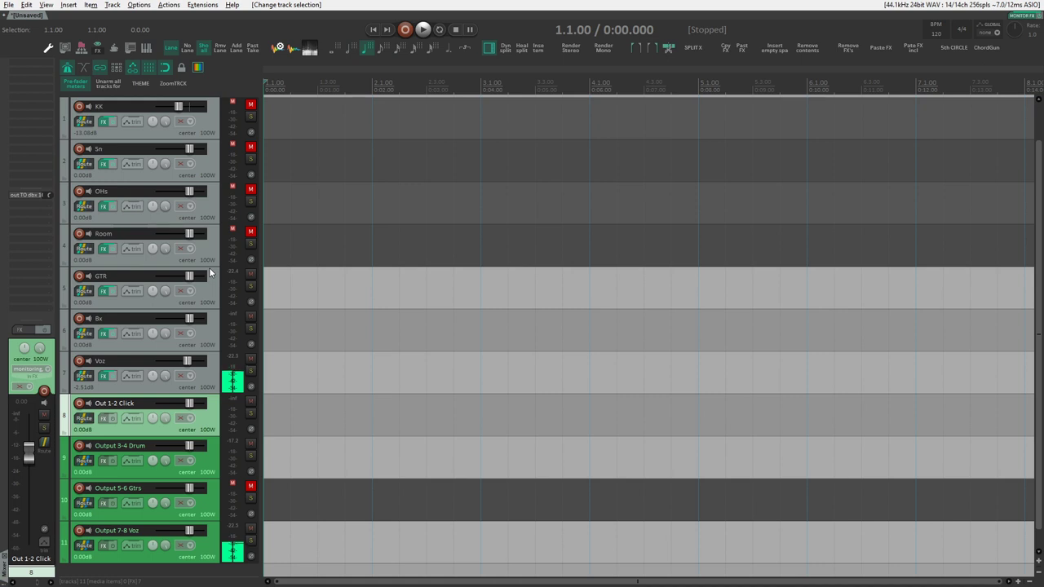
pyautogui.scroll(-1, 209, 273)
pyautogui.scroll(2, 206, 278)
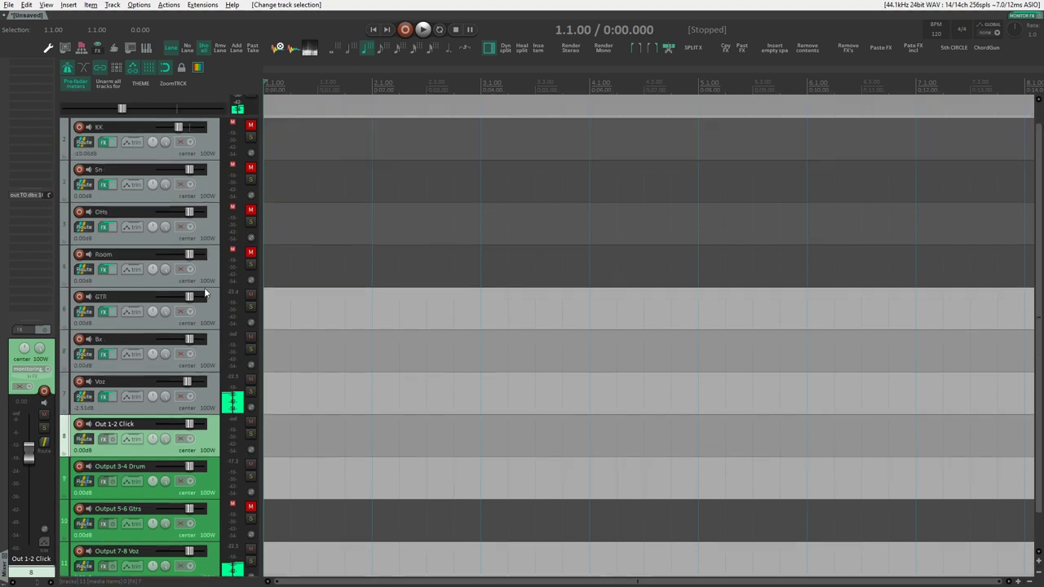
pyautogui.click(215, 168)
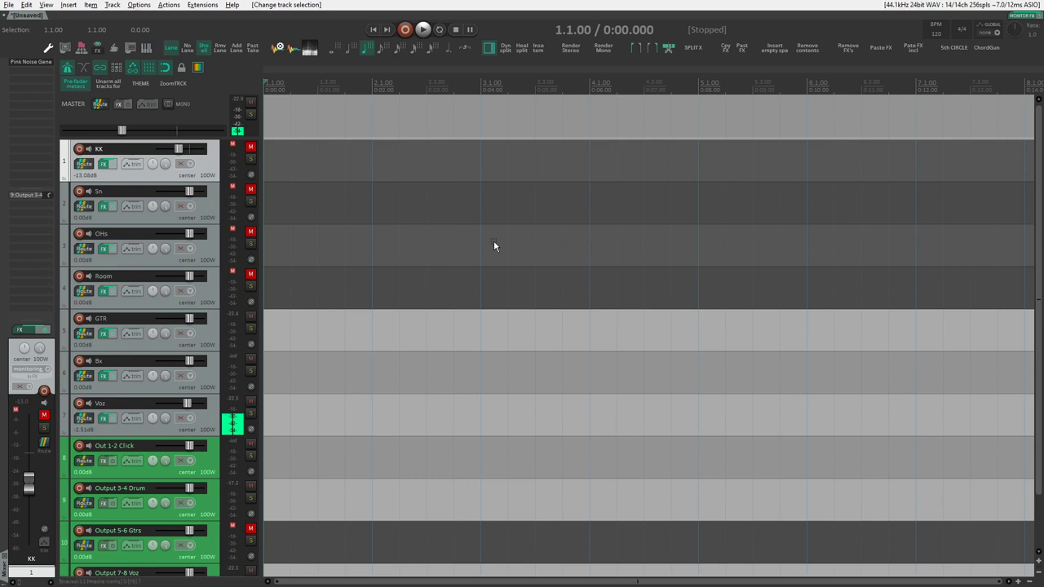
pyautogui.scroll(-2, 242, 417)
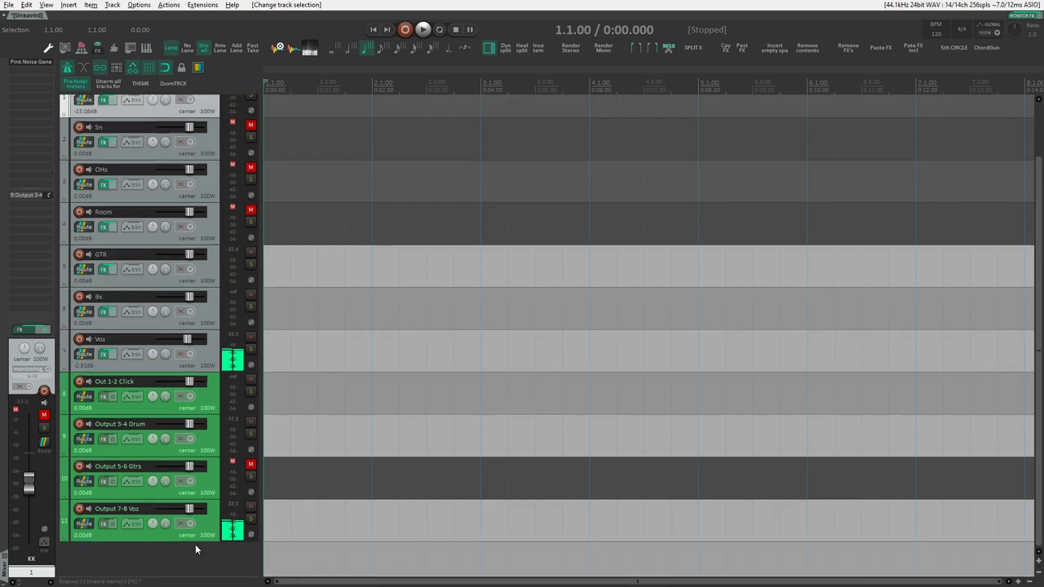
pyautogui.moveTo(187, 417); pyautogui.dragTo(176, 422)
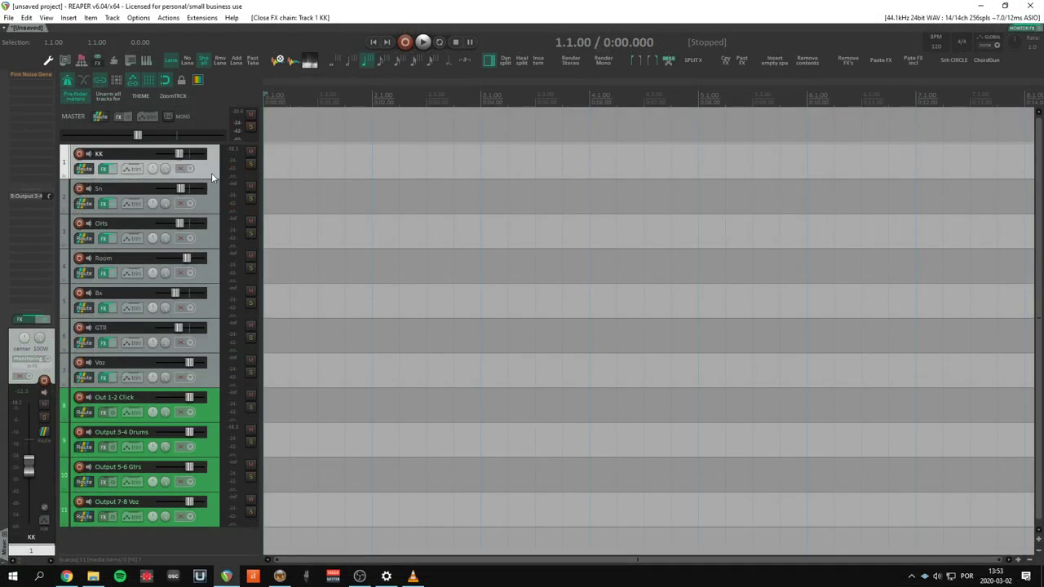
# Enable the Pink Noise Generator effect on the KK track and close its effects window.
pyautogui.click(102, 169)
pyautogui.click(308, 235)
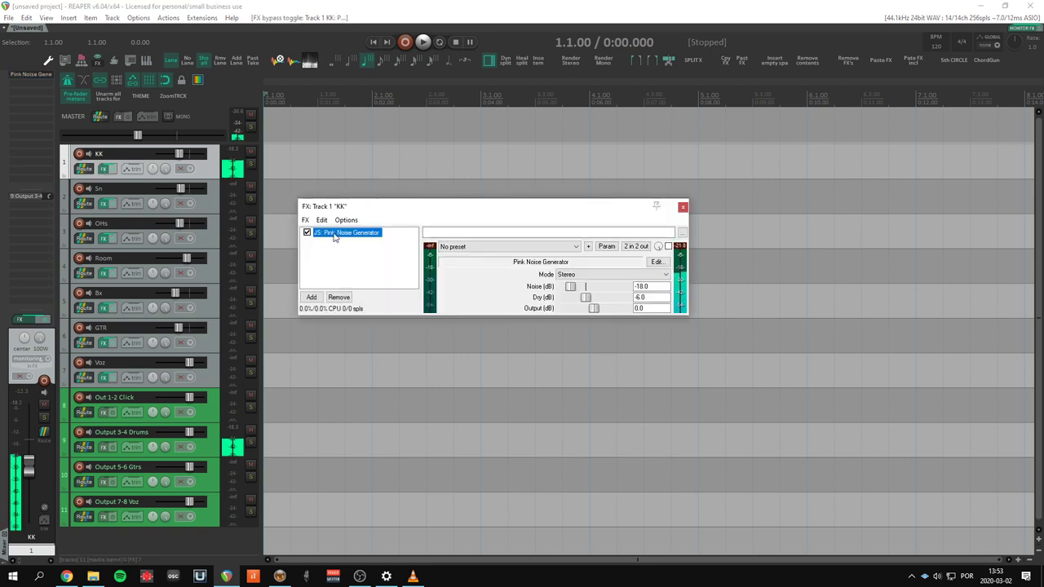
pyautogui.click(680, 209)
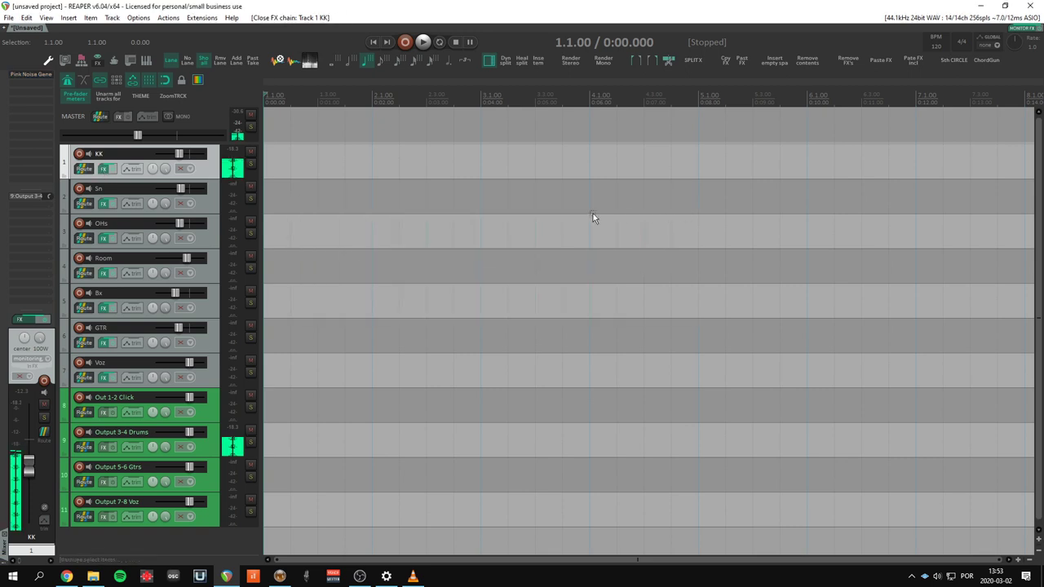
# Test in-place soloing by switching solo on and off for the Sn, OHs, KK and Room tracks.
pyautogui.click(251, 199)
pyautogui.click(251, 200)
pyautogui.click(252, 233)
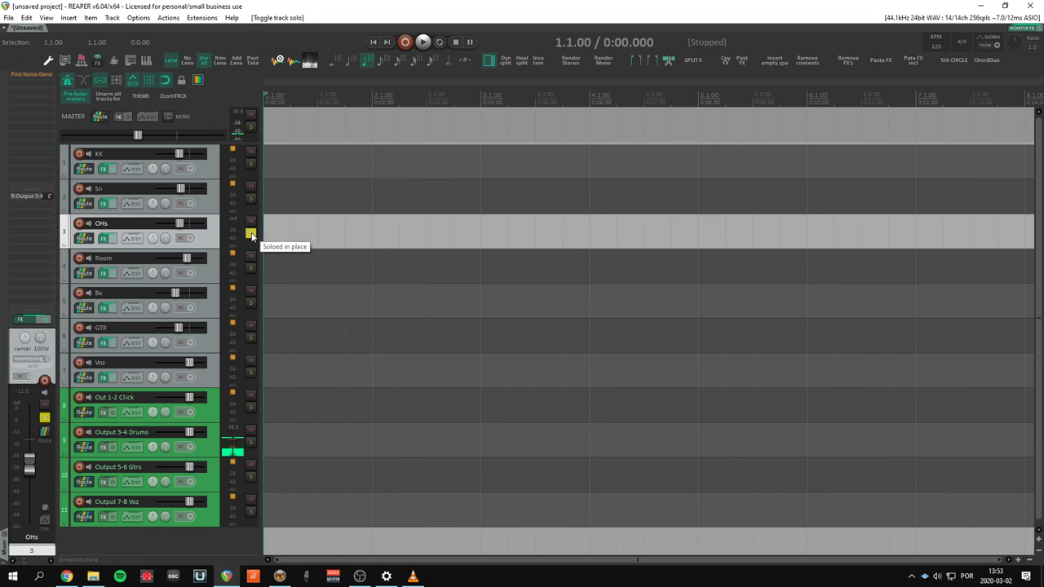
pyautogui.click(251, 234)
pyautogui.click(251, 164)
pyautogui.click(251, 164)
pyautogui.click(251, 199)
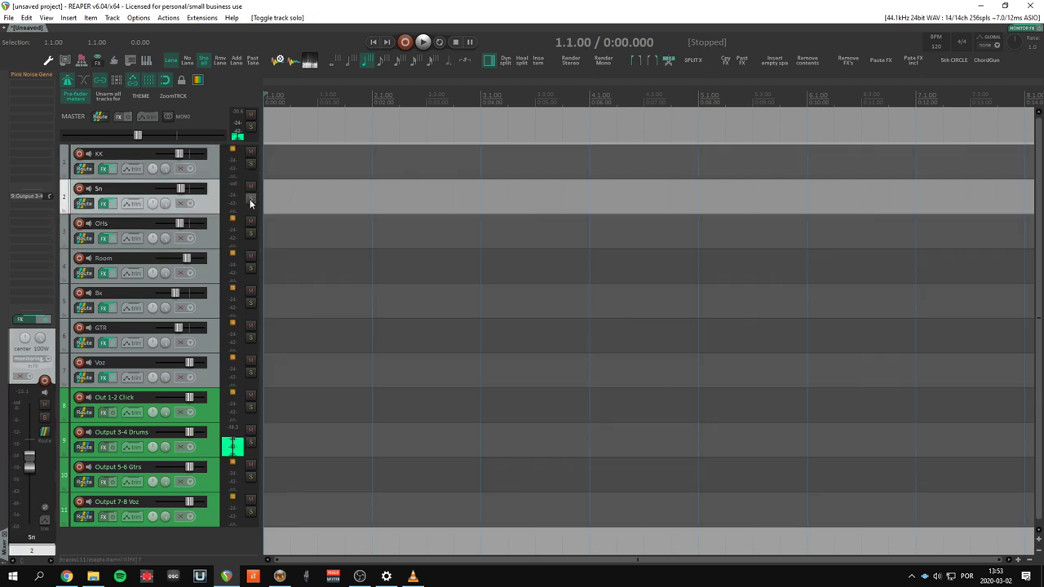
pyautogui.click(250, 201)
pyautogui.click(251, 199)
pyautogui.click(251, 234)
pyautogui.click(252, 234)
pyautogui.click(250, 268)
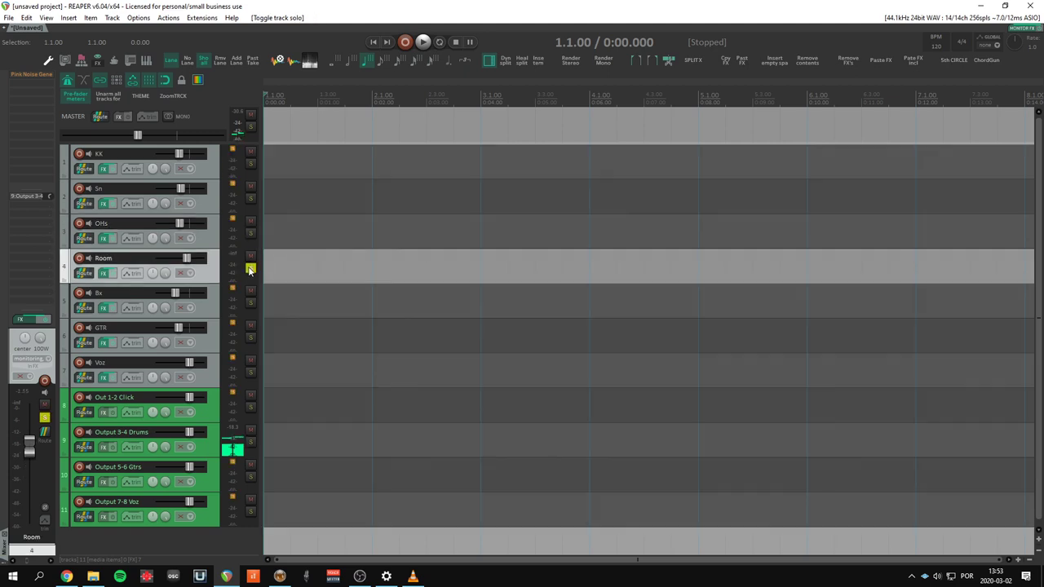
pyautogui.click(250, 268)
# Turn off "Solos default to in-place solo" in the Mute/Solo preferences and apply the change.
pyautogui.click(48, 61)
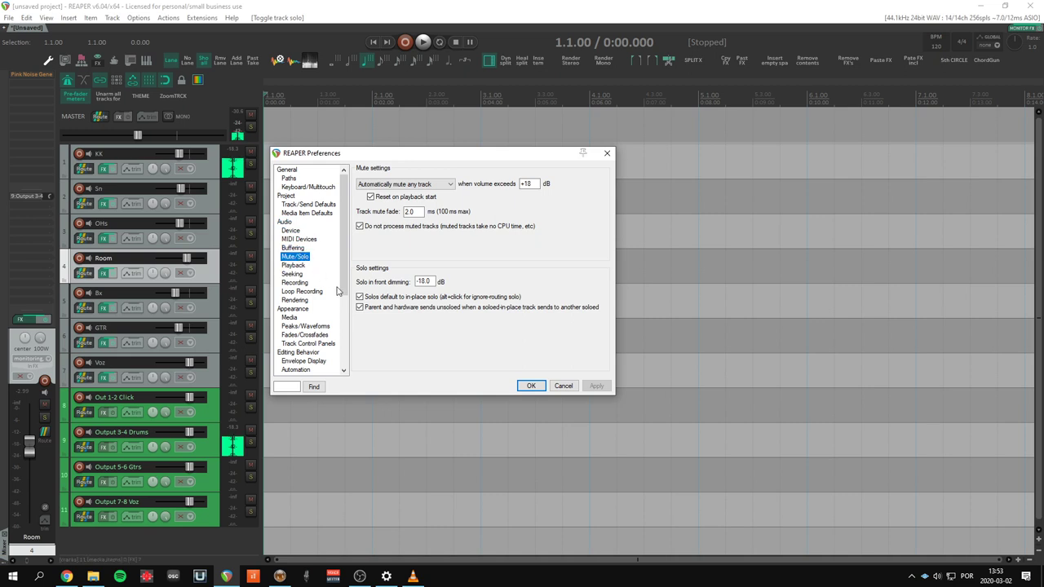
pyautogui.moveTo(440, 300)
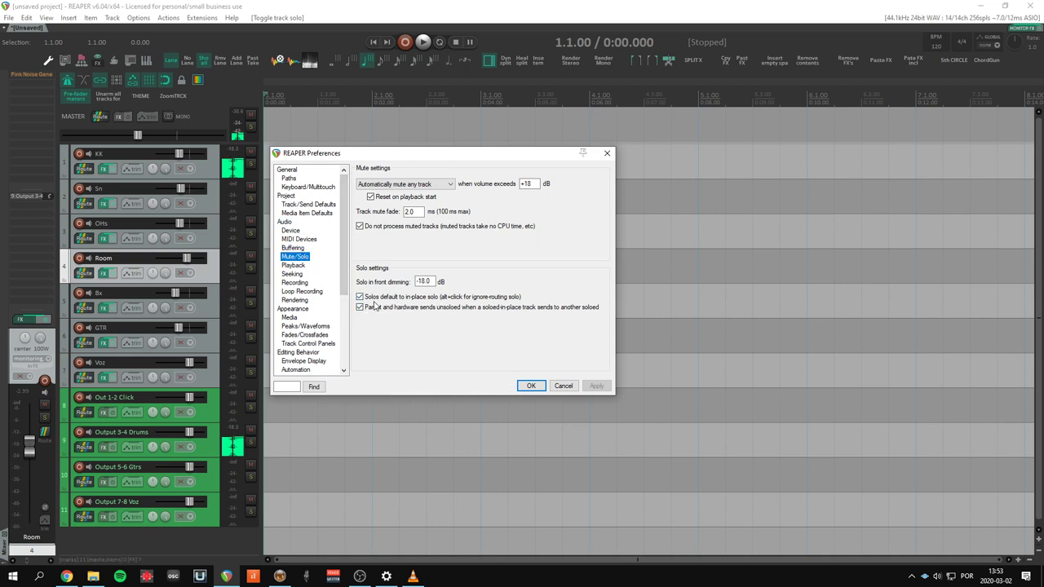
pyautogui.click(424, 298)
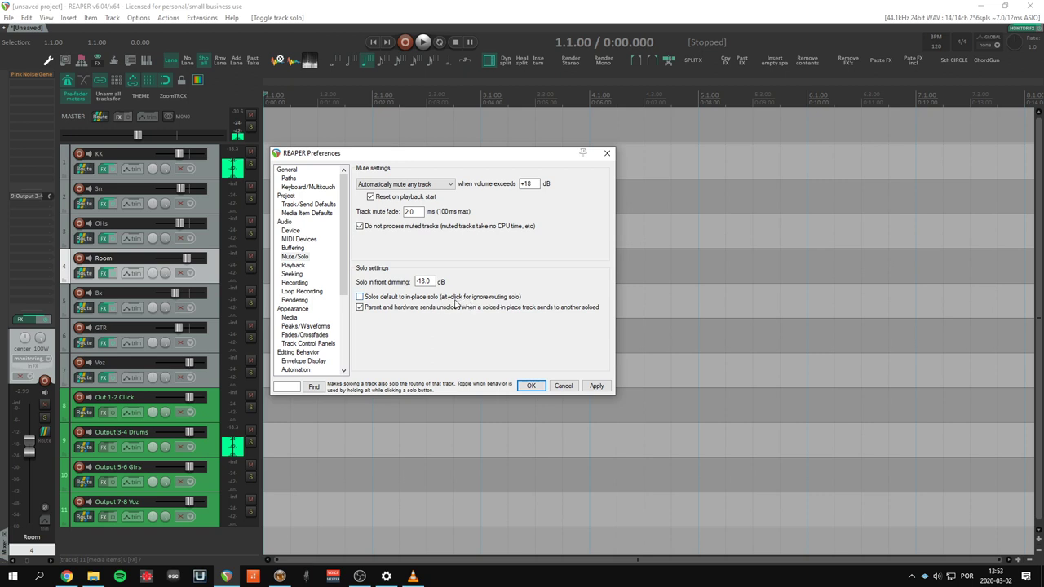
pyautogui.click(531, 386)
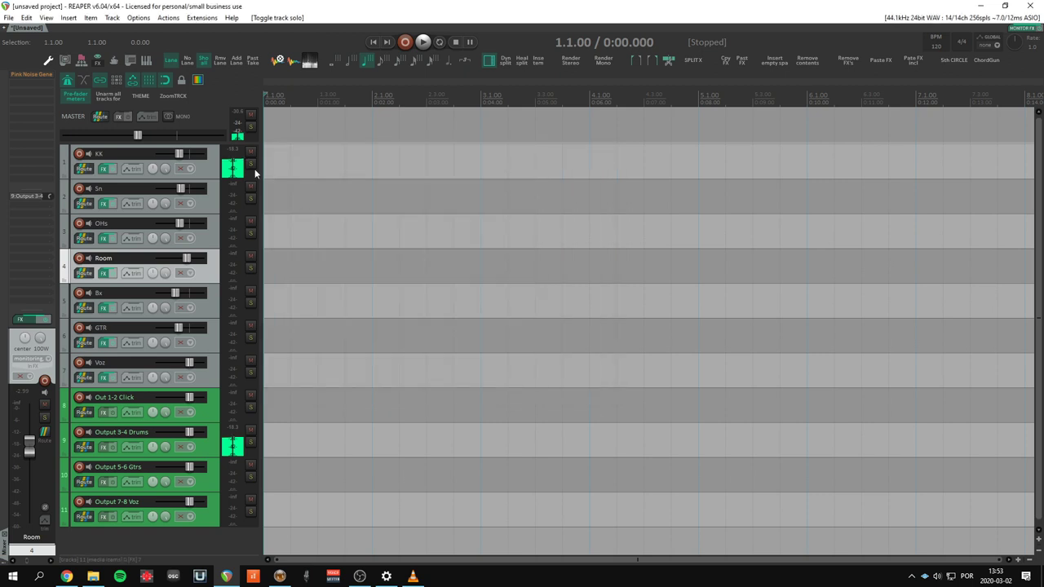
# Test the changed solo behaviour by soloing and unsoloing the Sn, KK, OHs, Room and Bx tracks.
pyautogui.click(251, 198)
pyautogui.click(250, 198)
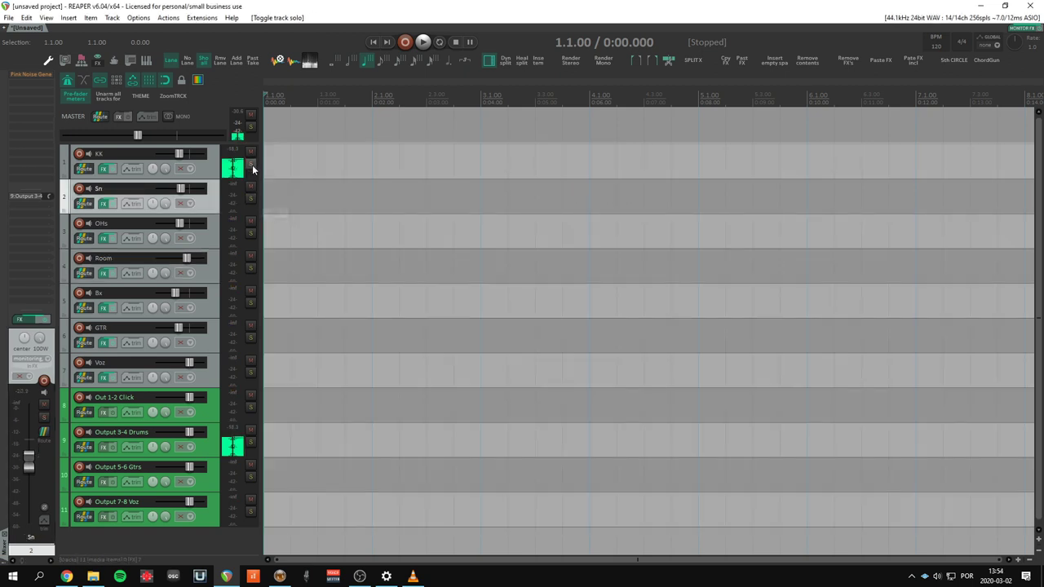
pyautogui.click(252, 166)
pyautogui.click(252, 165)
pyautogui.click(250, 198)
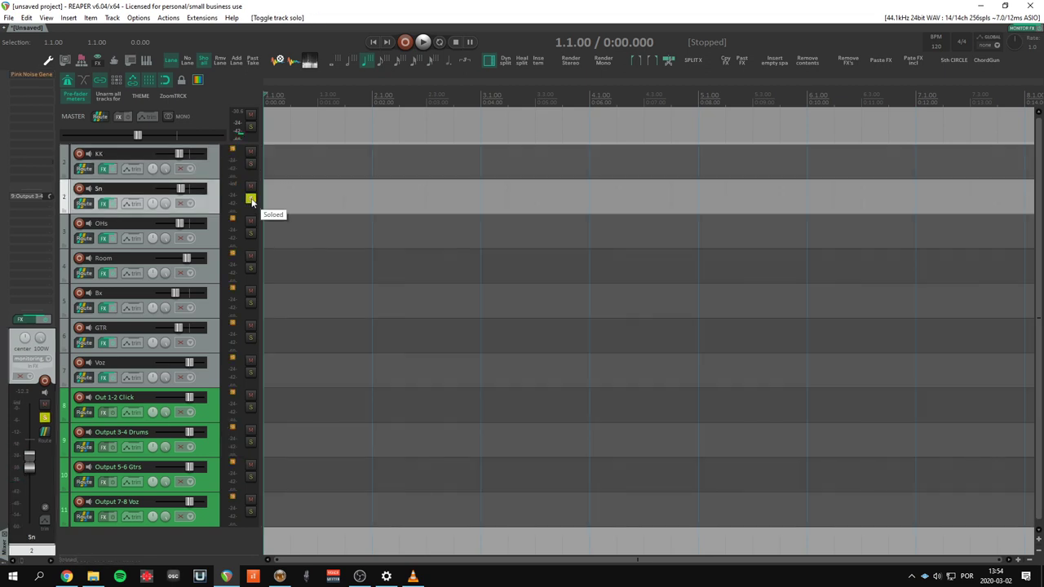
pyautogui.click(250, 198)
pyautogui.click(250, 232)
pyautogui.click(249, 232)
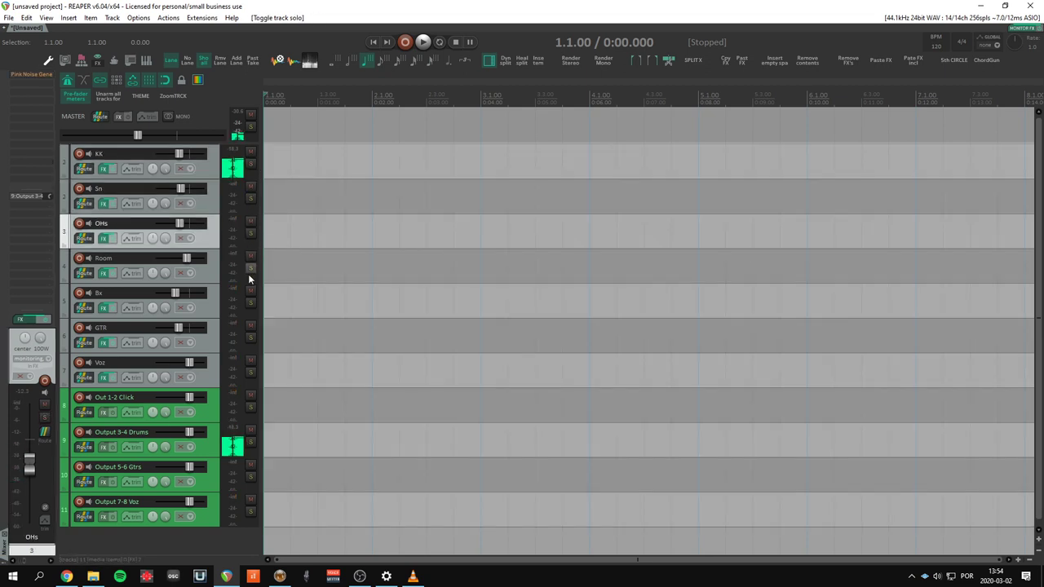
pyautogui.click(251, 270)
pyautogui.click(251, 270)
pyautogui.click(251, 303)
pyautogui.click(250, 303)
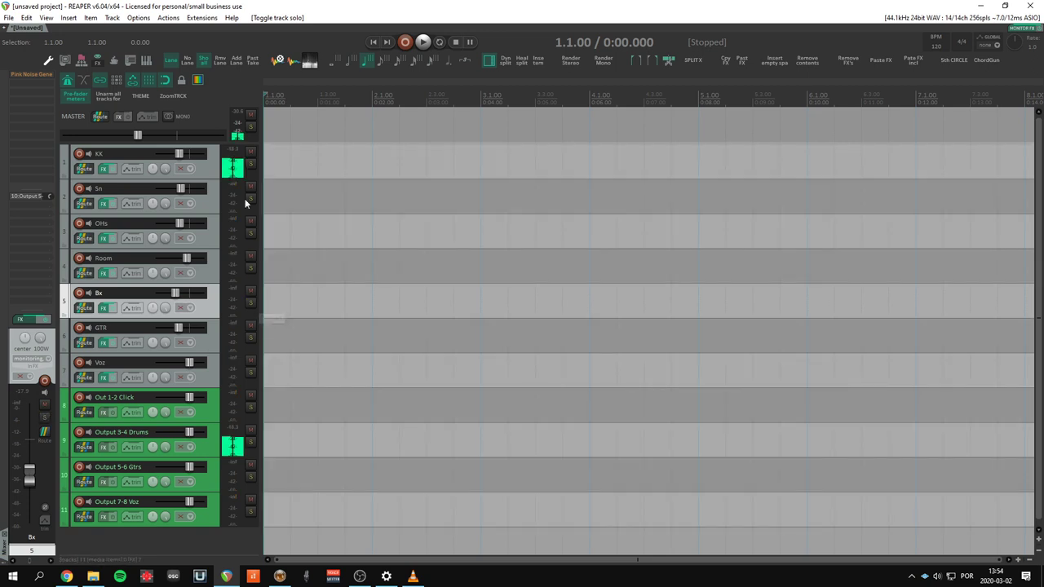
pyautogui.click(250, 166)
pyautogui.click(251, 166)
# Set Solo defeat on the four green output tracks, from Out 1-2 Click to Output 7-8 Voz, and deselect them.
pyautogui.click(218, 396)
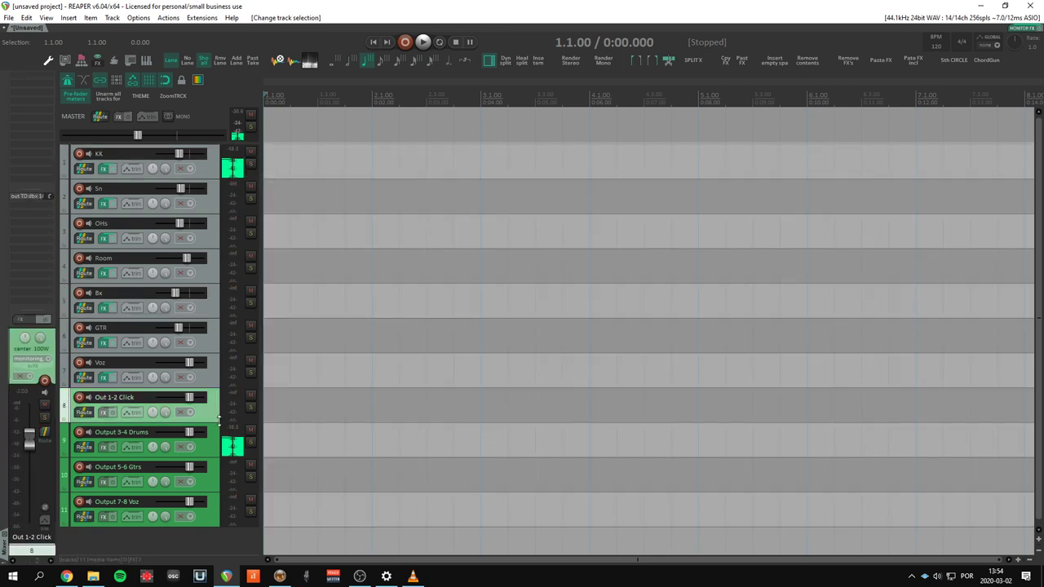
pyautogui.keyDown('shift'); pyautogui.click(215, 509); pyautogui.keyUp('shift')
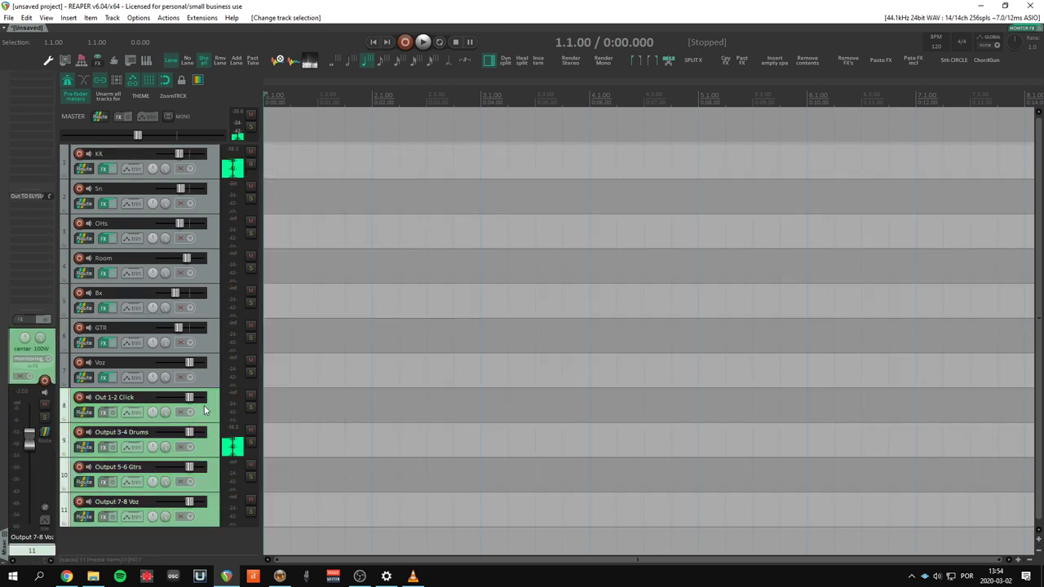
pyautogui.rightClick(249, 407)
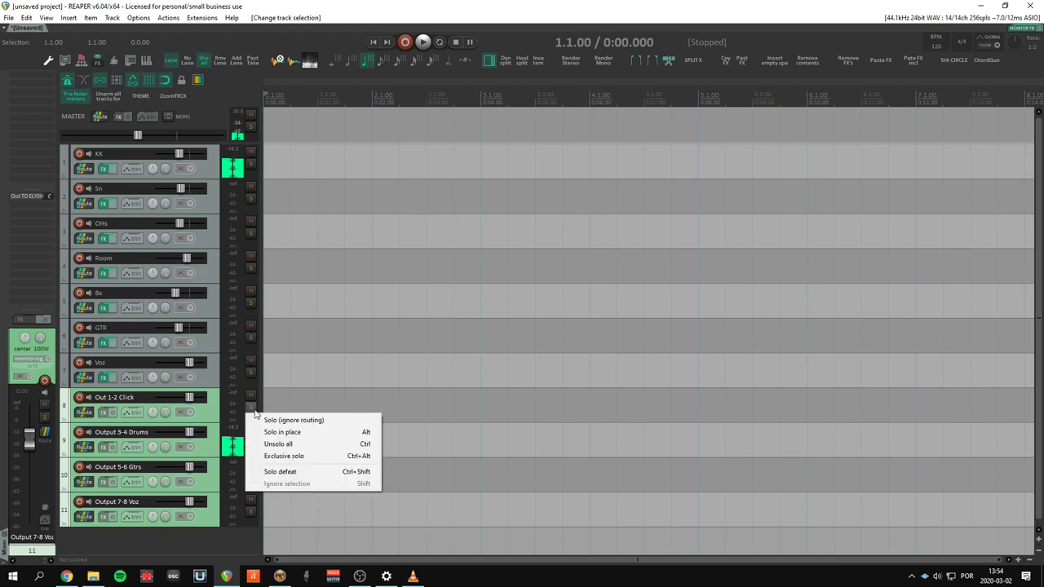
pyautogui.click(303, 472)
pyautogui.click(217, 399)
pyautogui.click(214, 379)
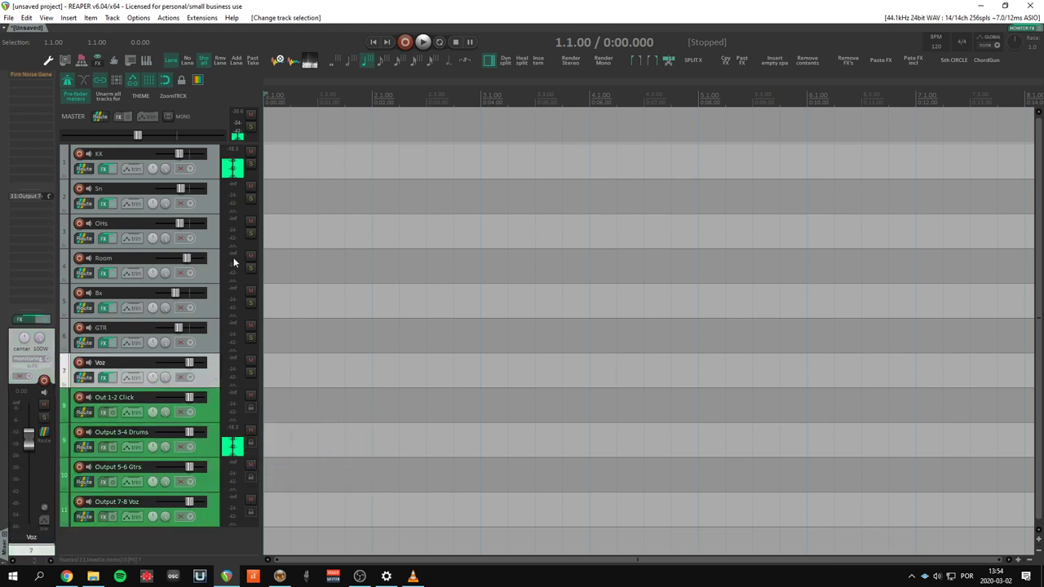
# Solo and unsolo the Sn, OHs and Room tracks to test them with the solo-defeated outputs.
pyautogui.click(247, 203)
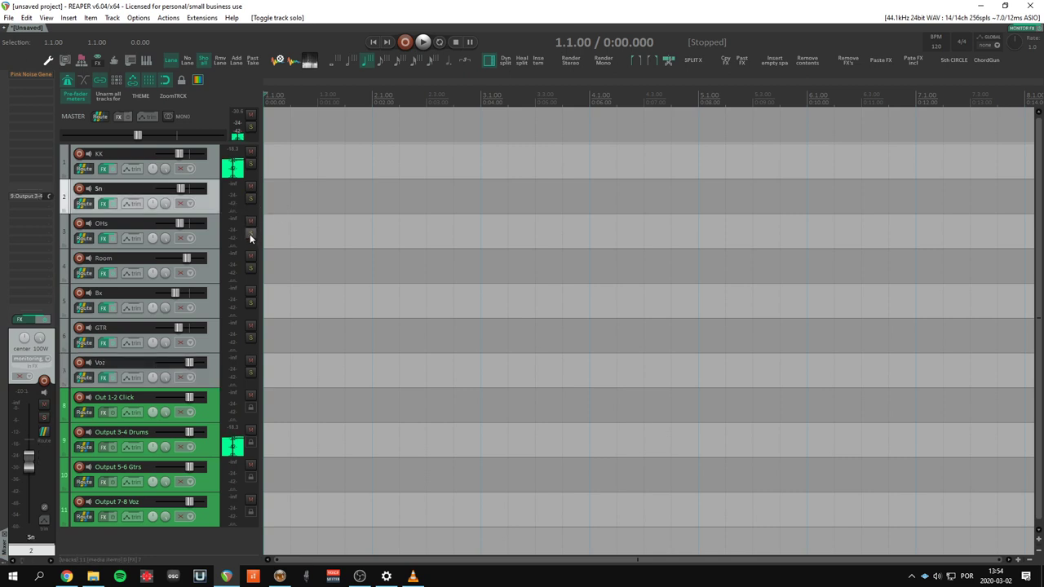
pyautogui.click(251, 234)
pyautogui.click(250, 267)
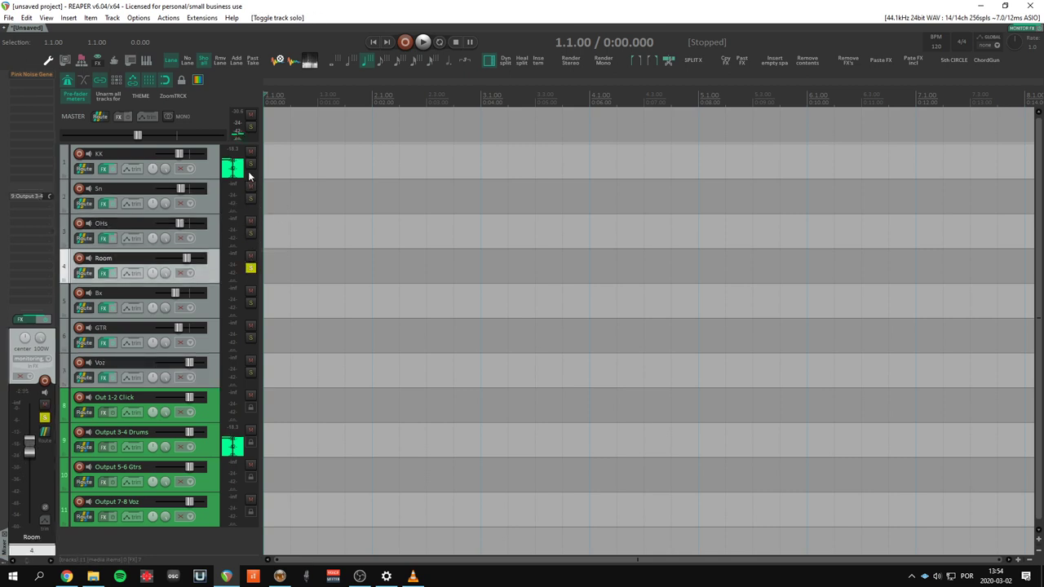
pyautogui.click(251, 175)
pyautogui.click(250, 199)
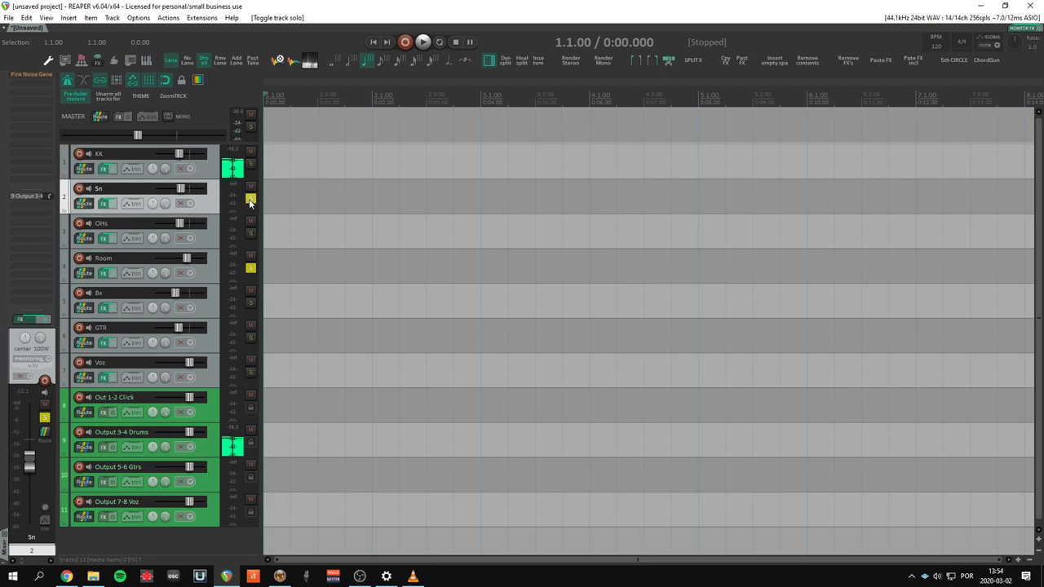
pyautogui.click(250, 201)
pyautogui.click(250, 268)
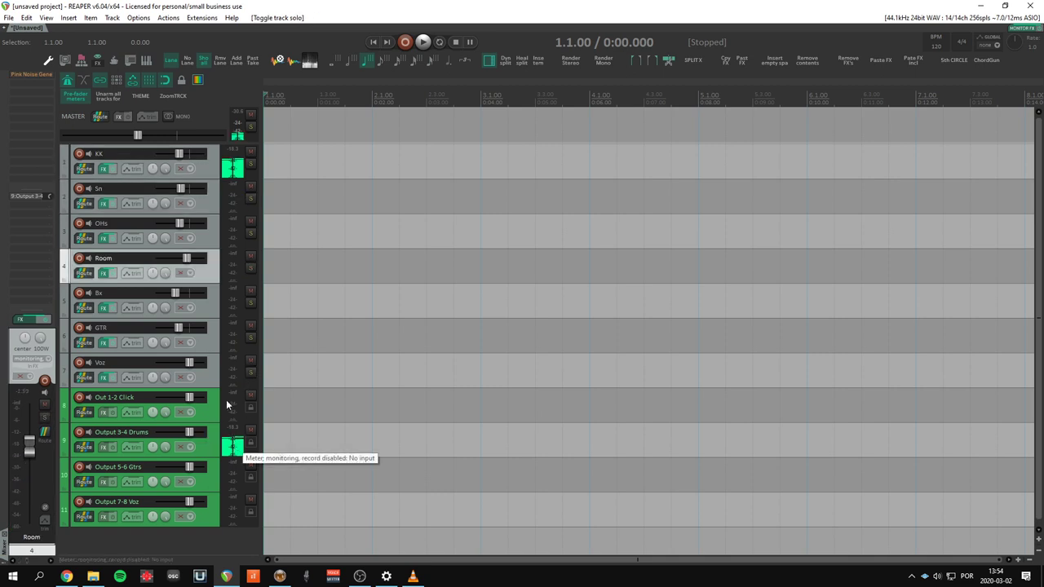
# Examine the output tracks' hardware sends in the Routing Matrix and close it.
pyautogui.click(130, 60)
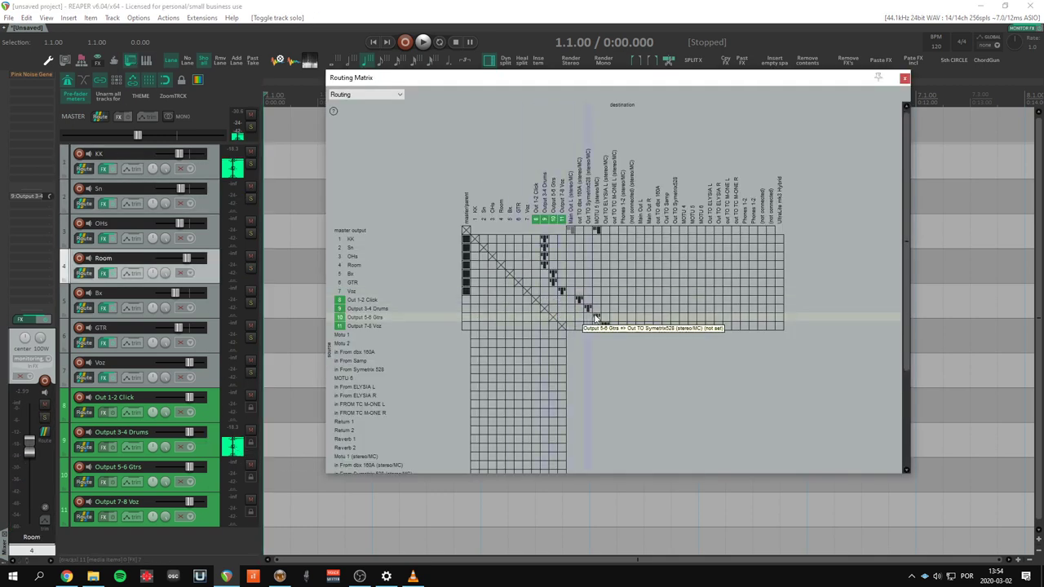
pyautogui.hotkey('alt', 'r')
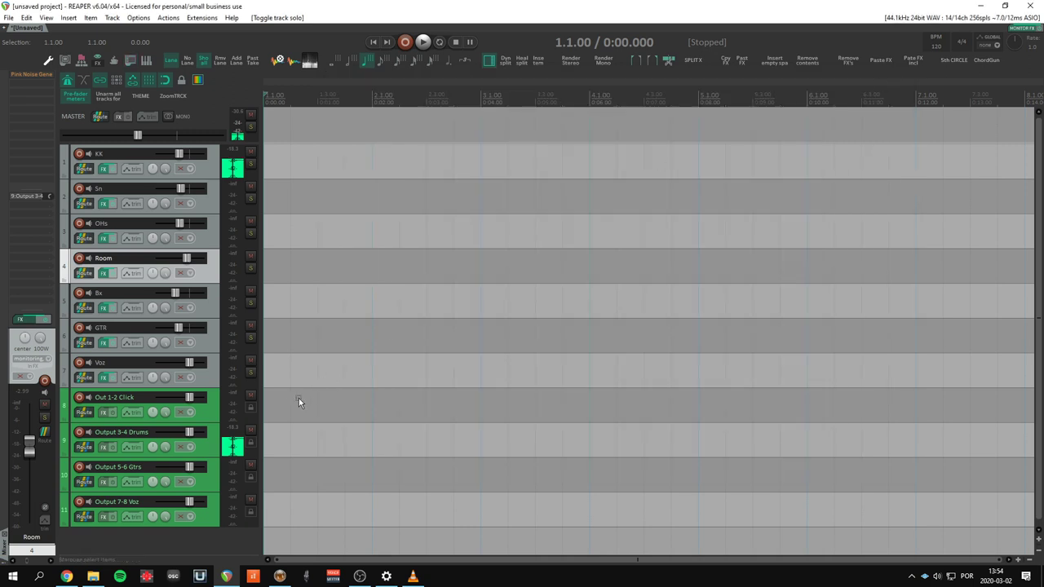
# Test soloing several drum tracks together with KK, Sn, OHs and Room, and clear their solos.
pyautogui.click(250, 206)
pyautogui.click(250, 165)
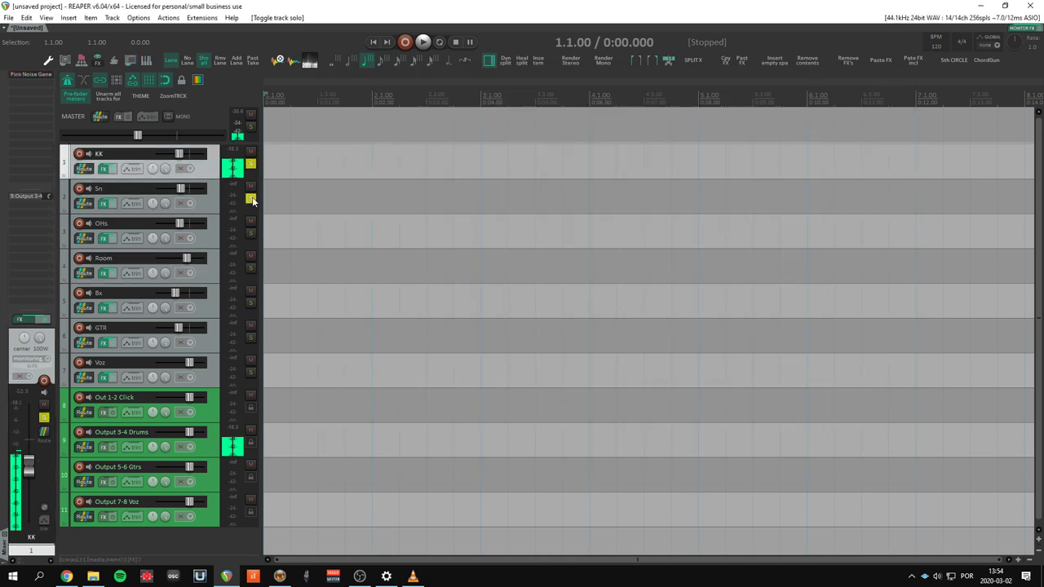
pyautogui.click(251, 166)
pyautogui.click(250, 199)
pyautogui.click(251, 234)
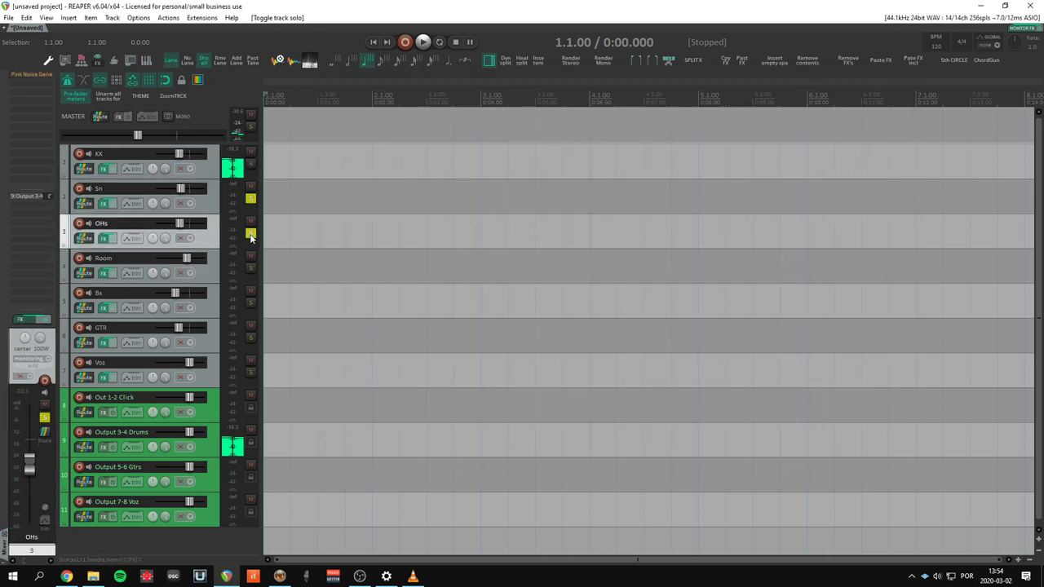
pyautogui.click(250, 269)
pyautogui.click(250, 269)
pyautogui.click(250, 234)
pyautogui.click(250, 199)
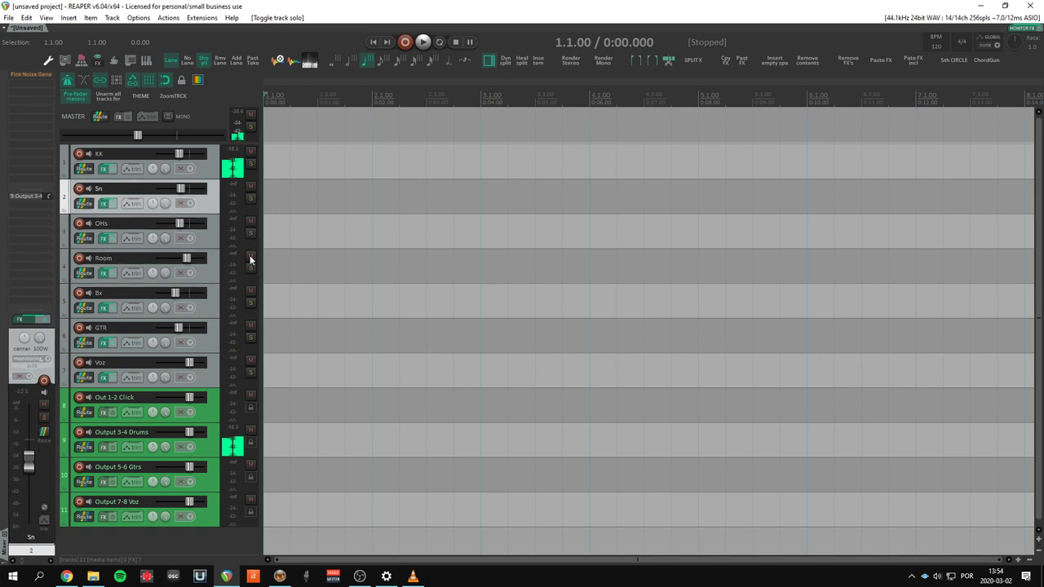
# Solo and unsolo the Room, Bx, GTR and Voz tracks to test their signal flow.
pyautogui.click(251, 270)
pyautogui.click(250, 270)
pyautogui.click(250, 304)
pyautogui.click(249, 337)
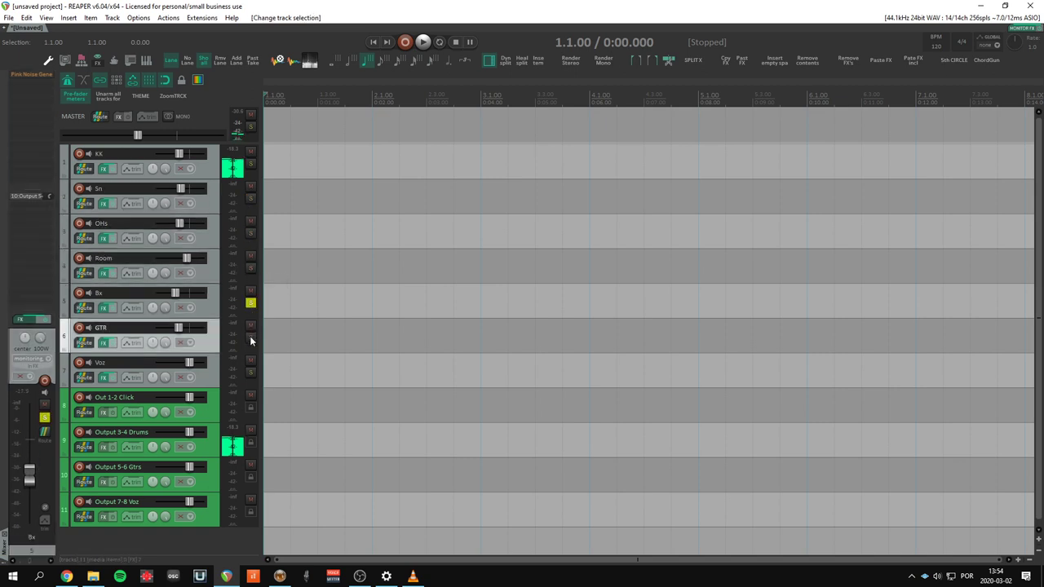
pyautogui.click(249, 307)
pyautogui.click(249, 308)
pyautogui.click(249, 337)
pyautogui.click(250, 337)
pyautogui.click(250, 372)
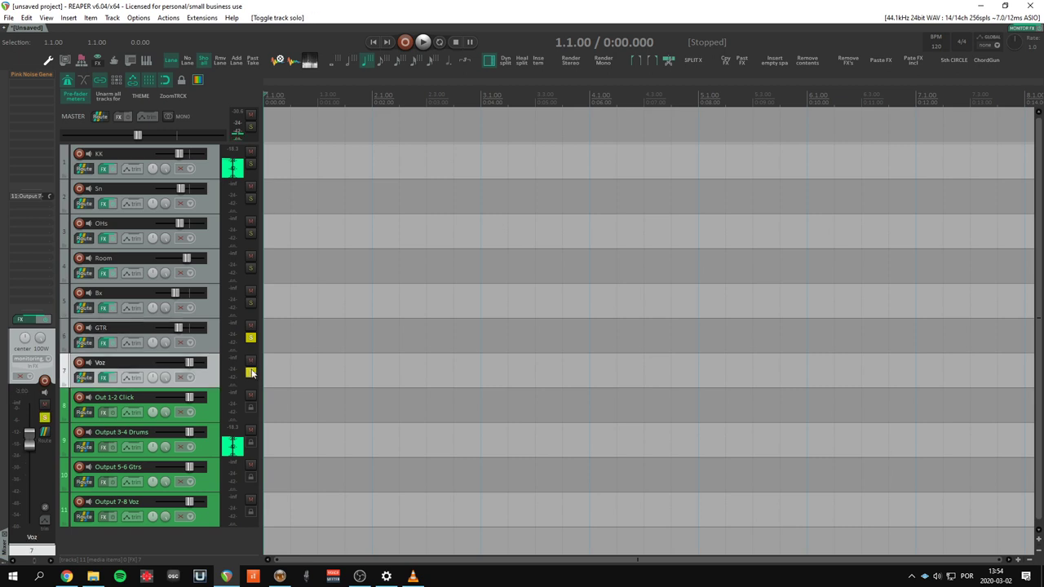
pyautogui.click(251, 372)
pyautogui.click(249, 337)
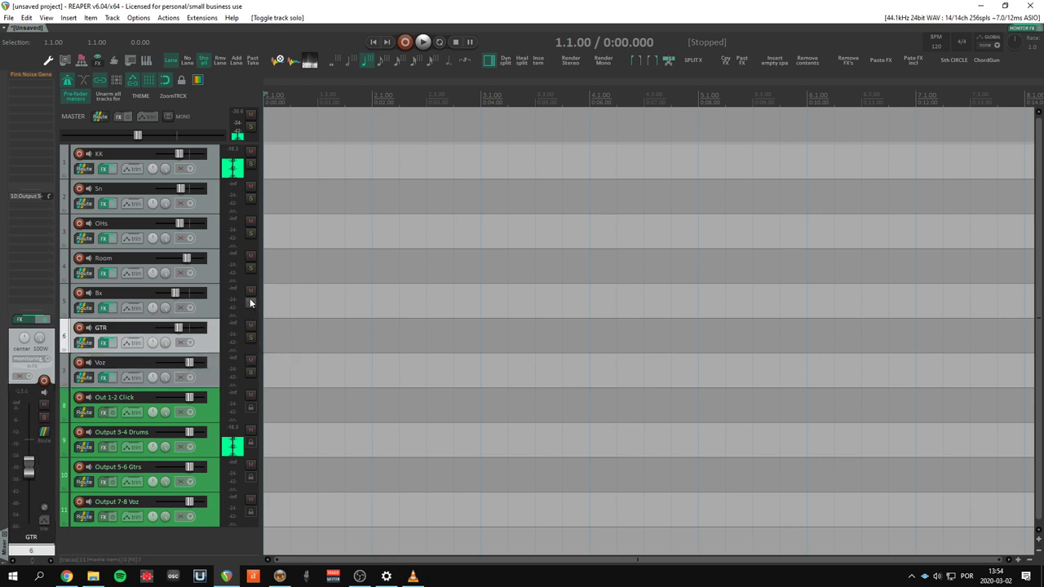
# Select the four green output tracks and examine their solo defeat option.
pyautogui.click(206, 408)
pyautogui.keyDown('shift'); pyautogui.click(209, 506); pyautogui.keyUp('shift')
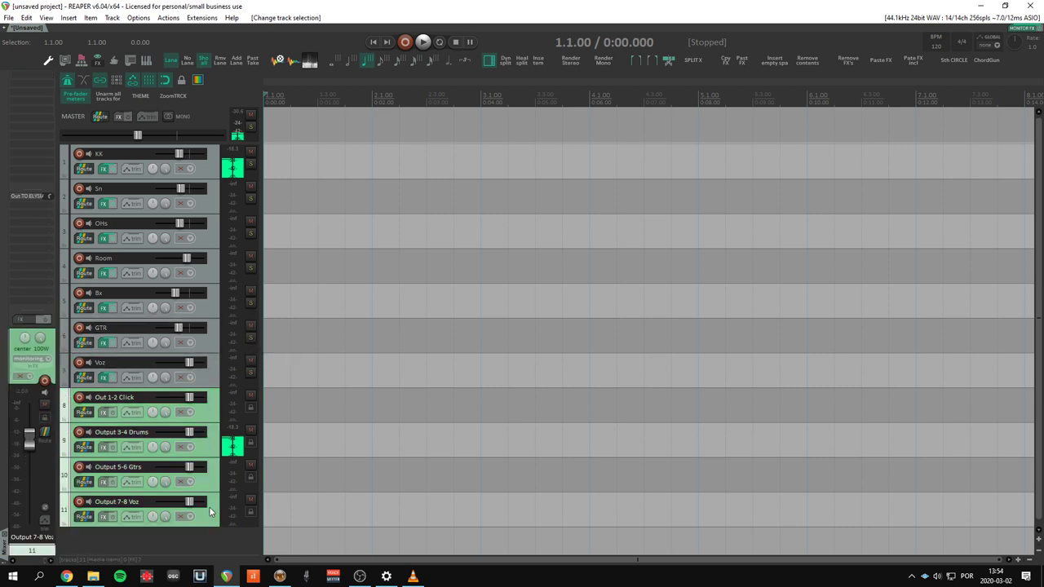
pyautogui.rightClick(248, 407)
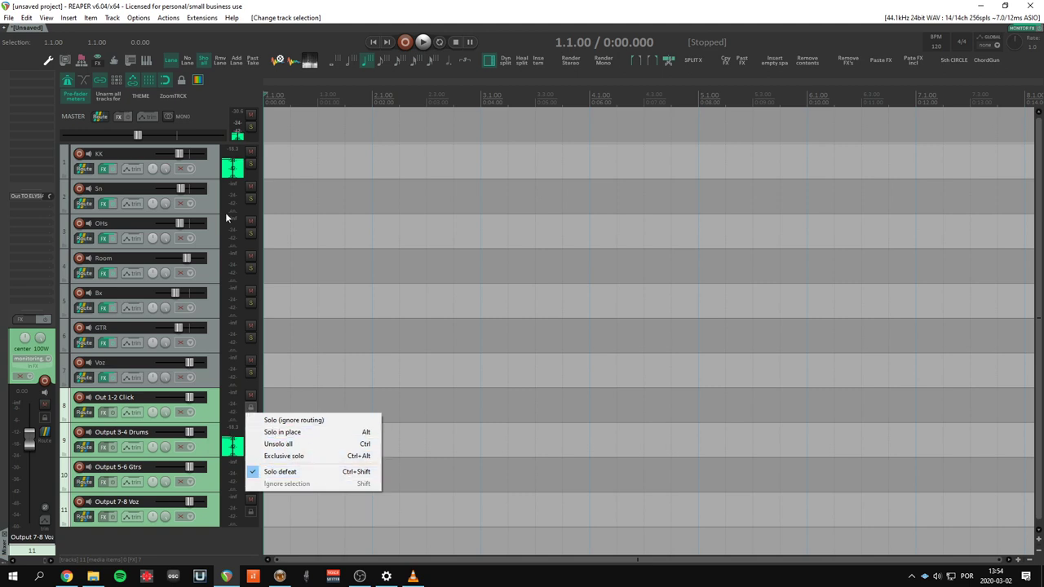
pyautogui.click(212, 117)
# Enable in-place solo as the default in the Mute/Solo preferences and test it on the Room and OHs tracks.
pyautogui.click(49, 58)
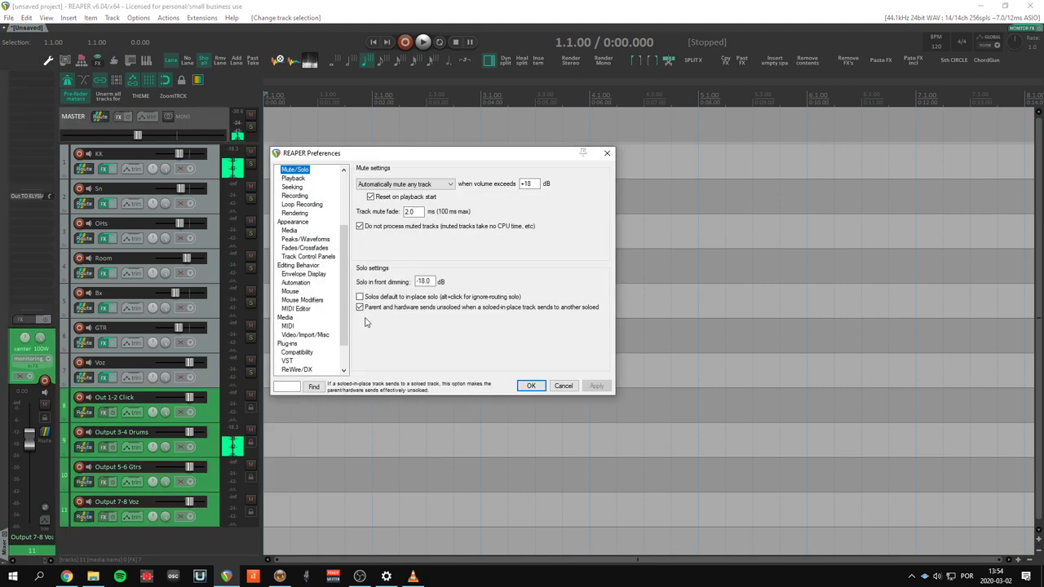
pyautogui.click(531, 385)
pyautogui.click(251, 269)
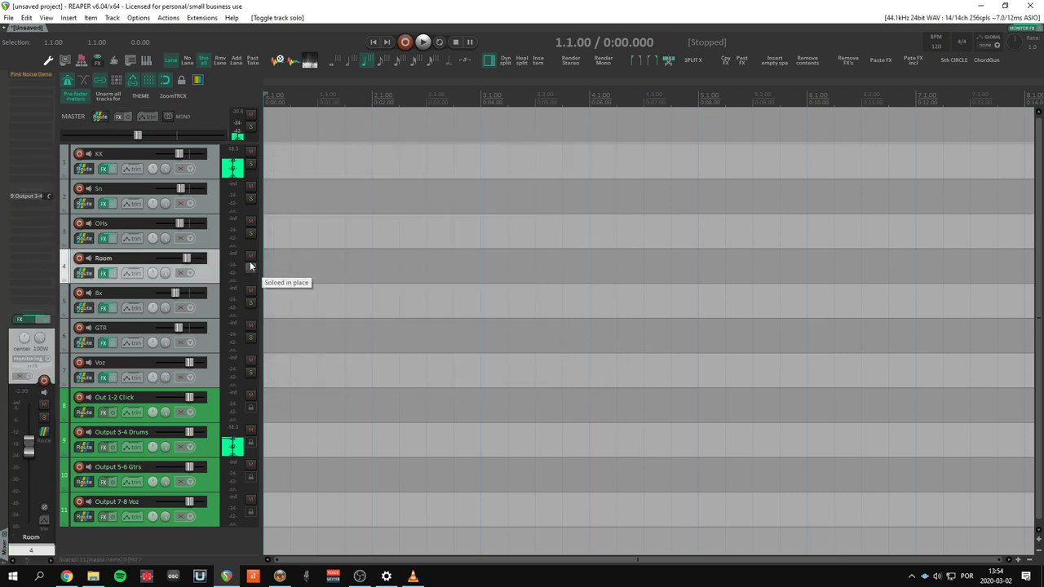
pyautogui.click(249, 232)
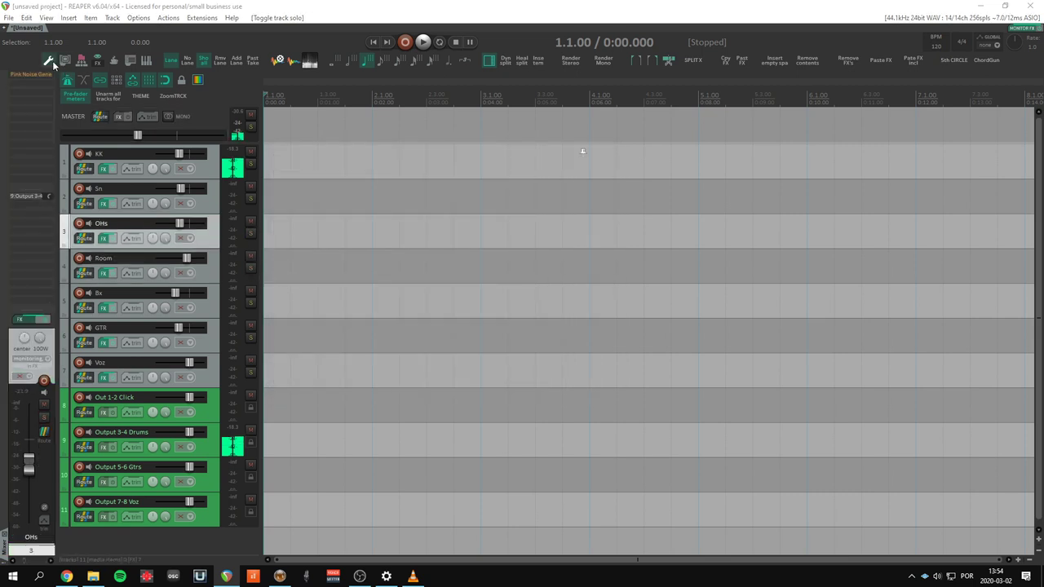
# Turn off the in-place solo default in the preferences and test soloing the Bx and Room tracks.
pyautogui.click(48, 59)
pyautogui.click(532, 386)
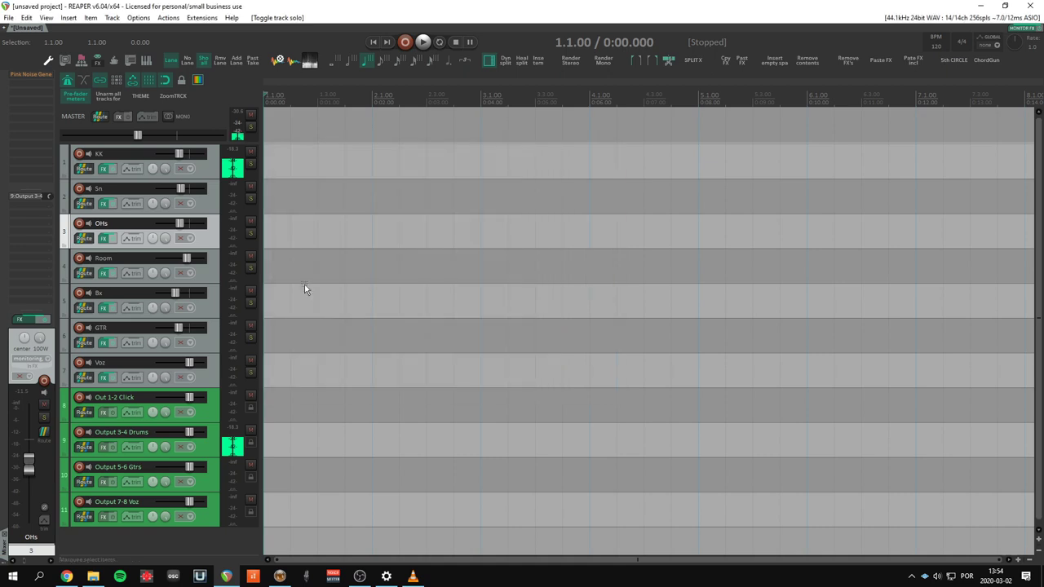
pyautogui.click(250, 303)
pyautogui.click(252, 266)
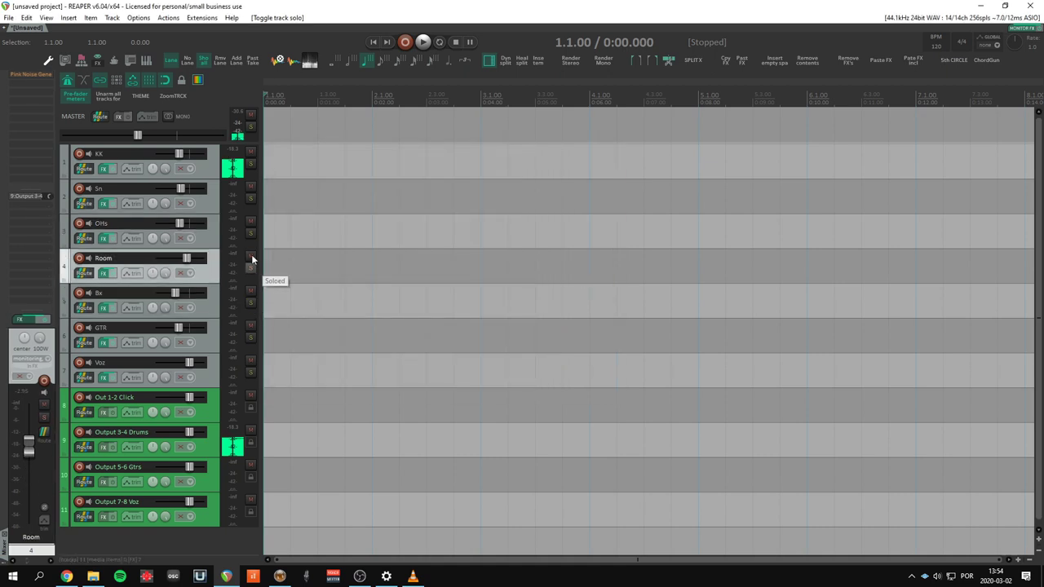
# Re-enable in-place solo as the default and test it by soloing the Sn, OHs and Room tracks.
pyautogui.click(54, 61)
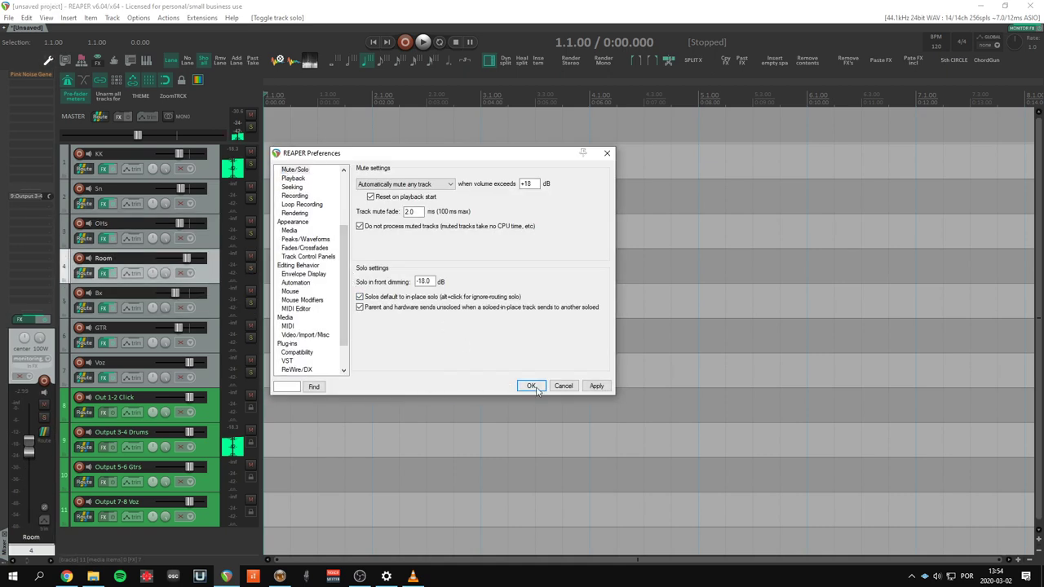
pyautogui.click(531, 386)
pyautogui.click(250, 198)
pyautogui.click(250, 233)
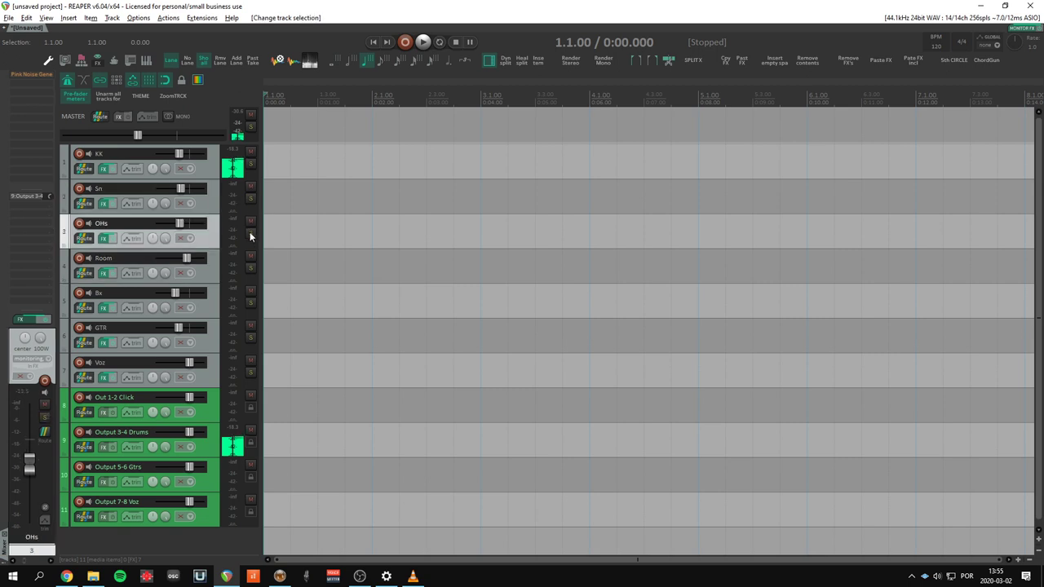
pyautogui.click(251, 268)
pyautogui.click(251, 234)
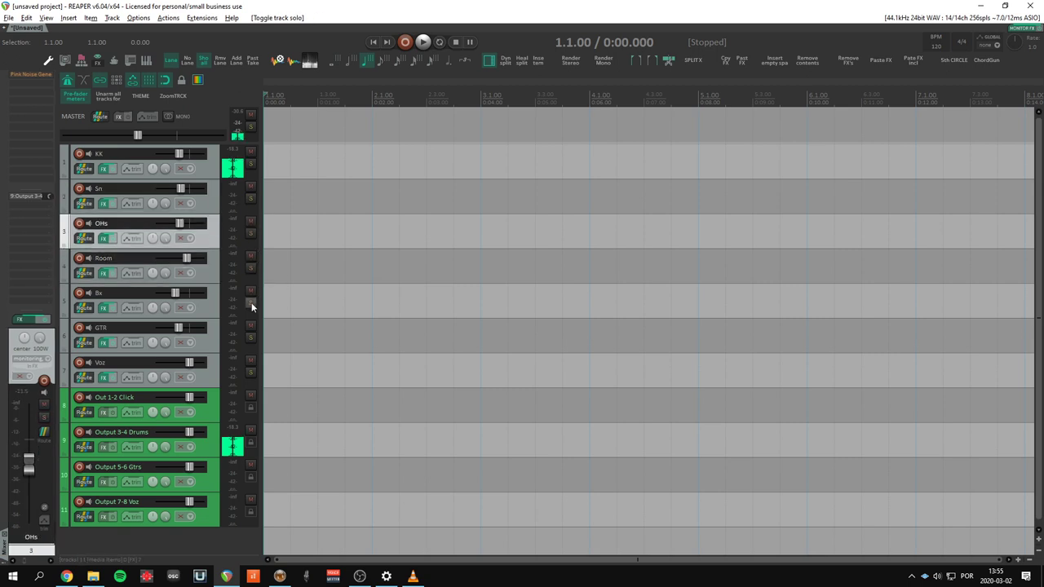
# Test soloing the Bx, Room, OHs, Sn, GTR and Voz tracks in turn, leaving none soloed.
pyautogui.click(251, 302)
pyautogui.click(251, 268)
pyautogui.click(251, 233)
pyautogui.click(250, 198)
pyautogui.click(250, 303)
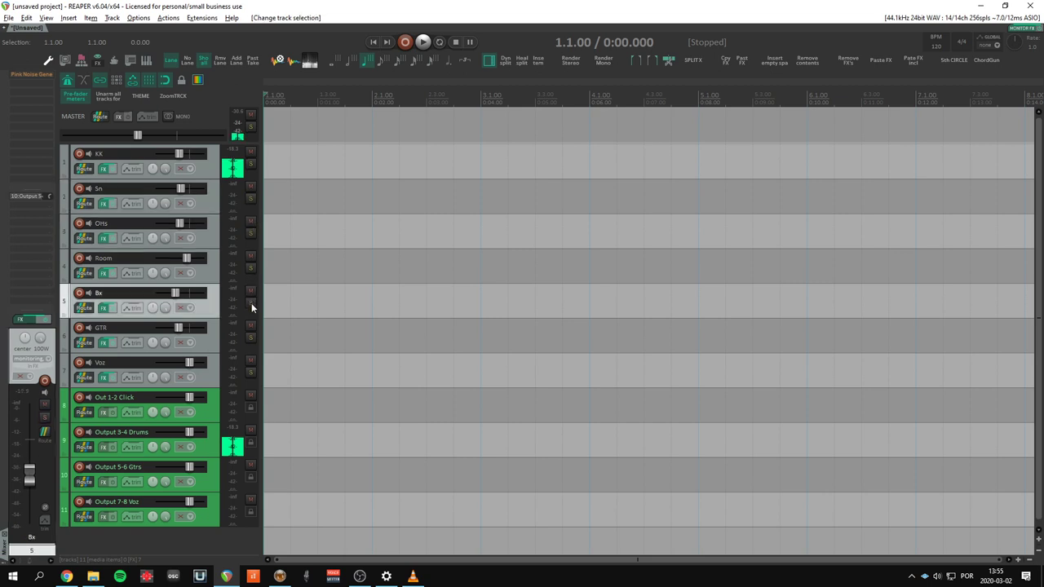
pyautogui.click(251, 337)
pyautogui.click(251, 372)
pyautogui.click(251, 337)
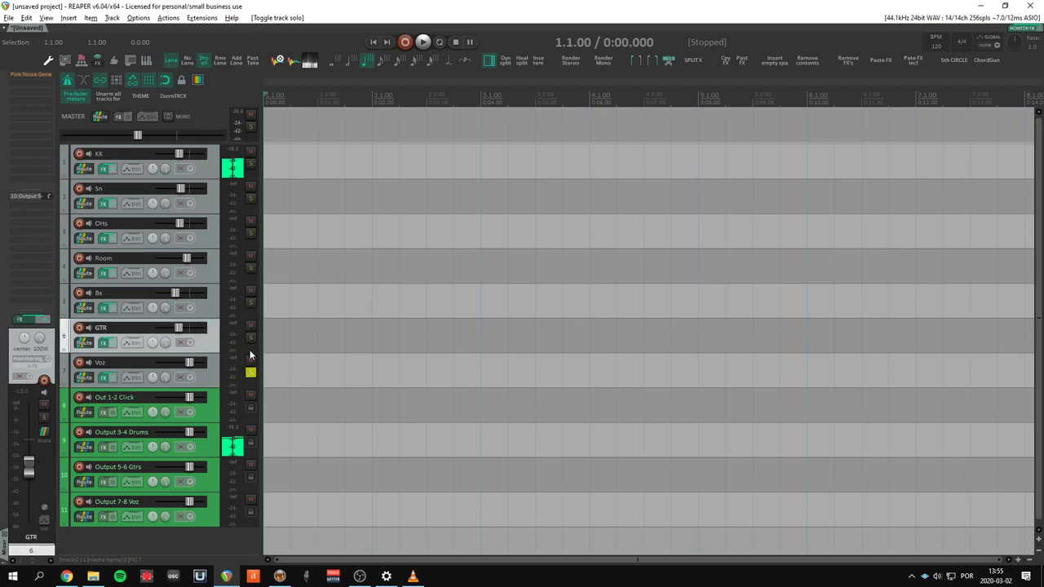
pyautogui.click(251, 372)
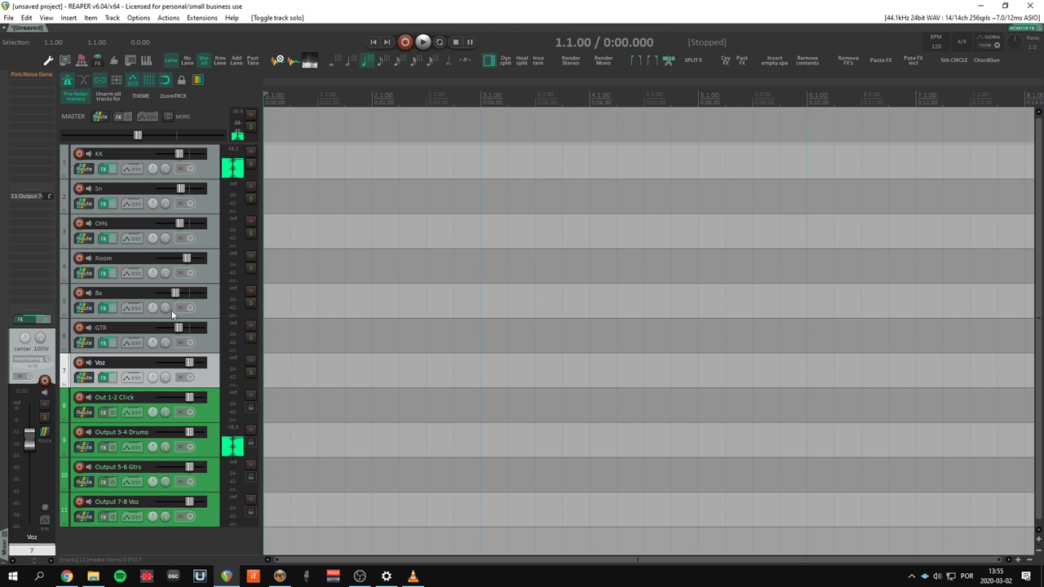
# Bypass the Pink Noise Generator on the KK track.
pyautogui.hotkey('ctrl', 'z')
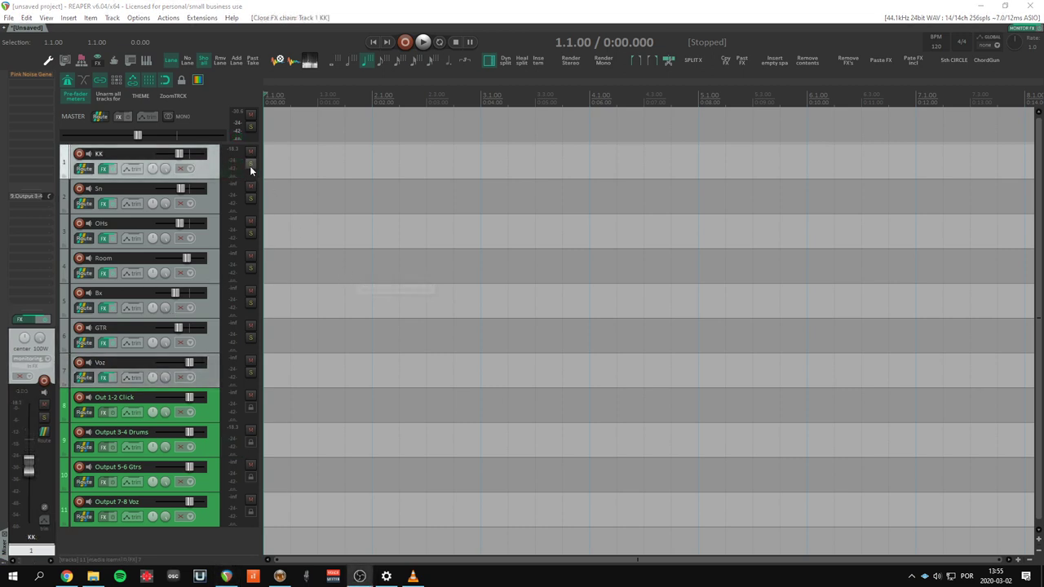
pyautogui.click(217, 511)
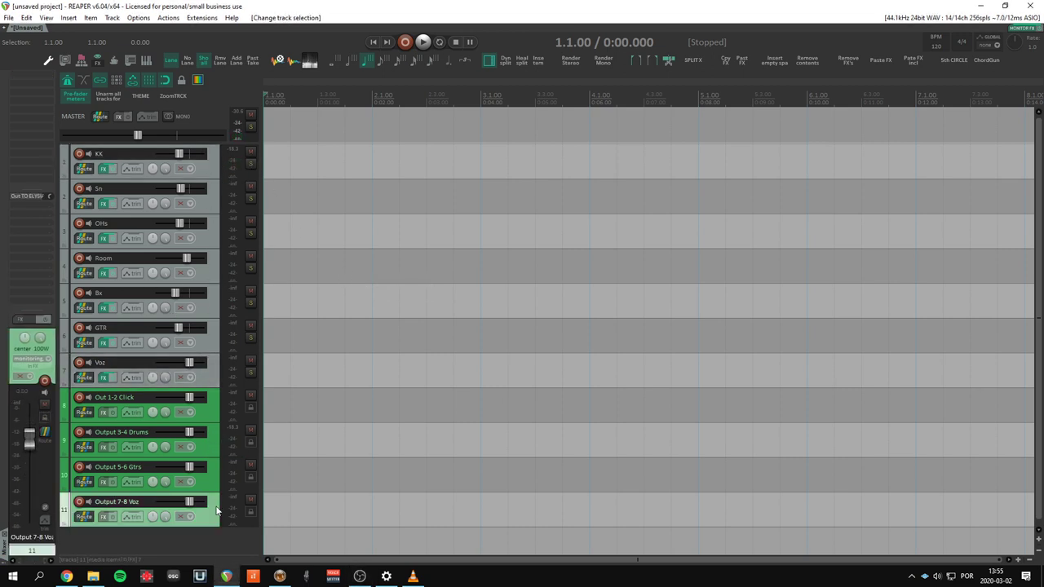
pyautogui.click(210, 382)
pyautogui.click(214, 415)
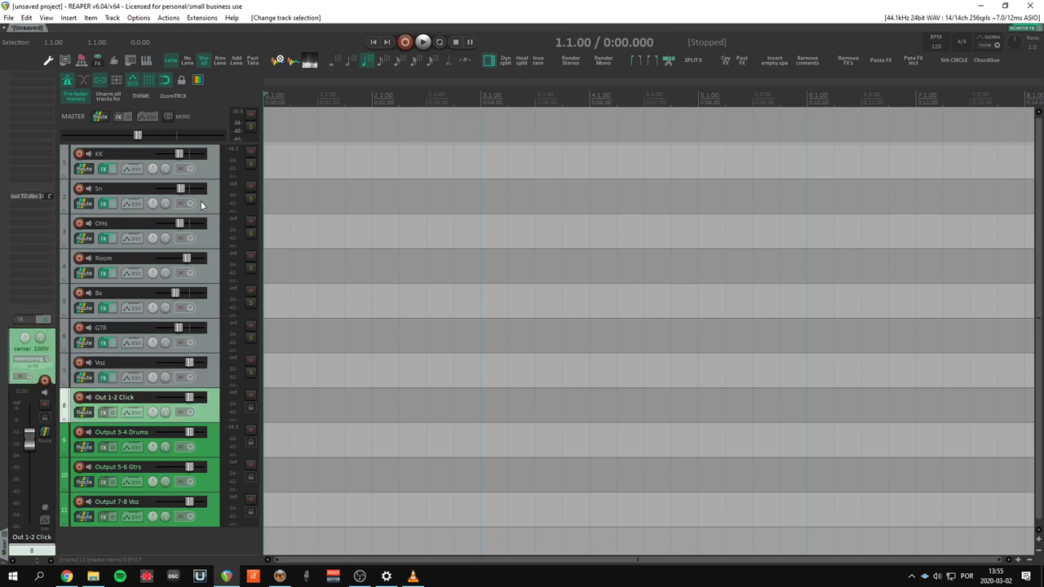
pyautogui.click(210, 174)
pyautogui.keyDown('shift'); pyautogui.click(211, 378); pyautogui.keyUp('shift')
pyautogui.click(211, 380)
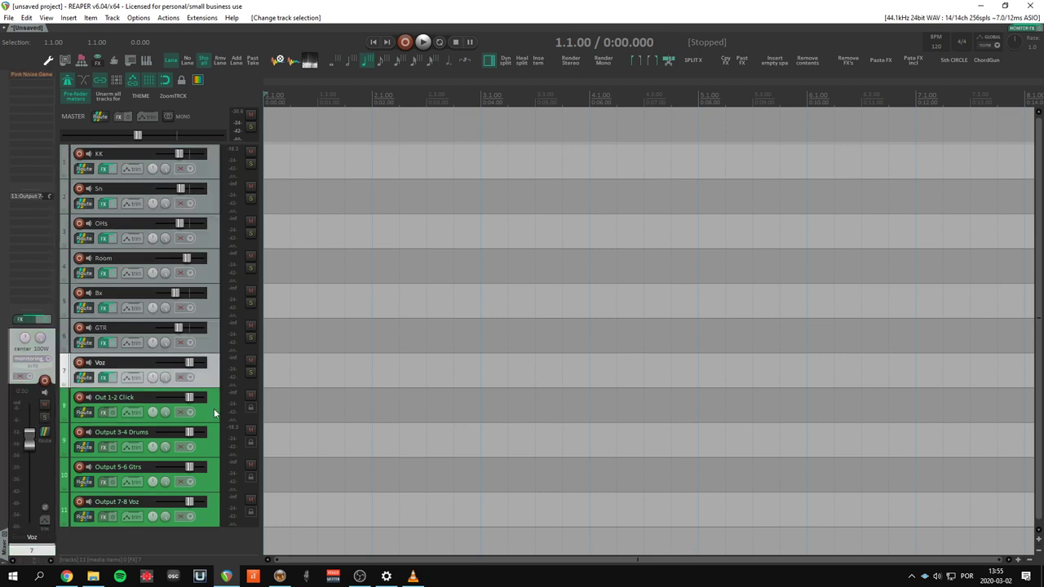
pyautogui.click(215, 414)
pyautogui.keyDown('shift'); pyautogui.click(219, 514); pyautogui.keyUp('shift')
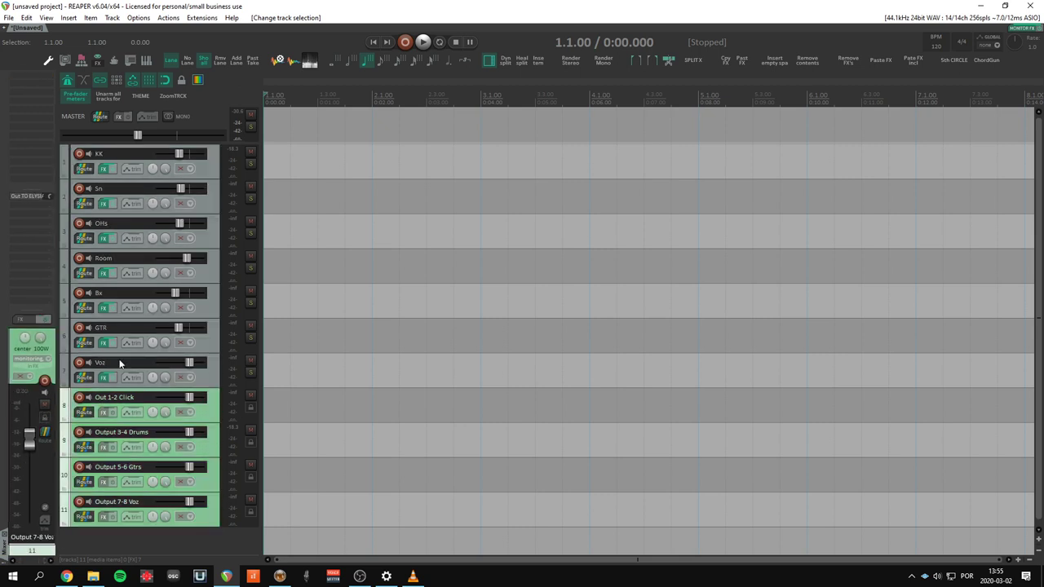
# Save the four green output tracks together as a track template named MIX Headphones 1.
pyautogui.click(217, 418)
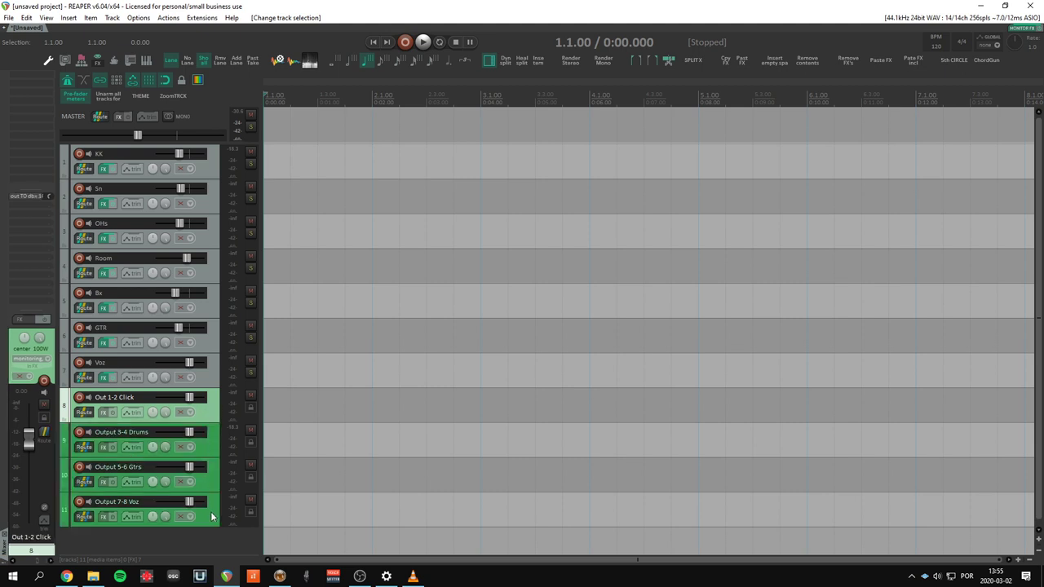
pyautogui.keyDown('shift'); pyautogui.click(212, 516); pyautogui.keyUp('shift')
pyautogui.rightClick(212, 410)
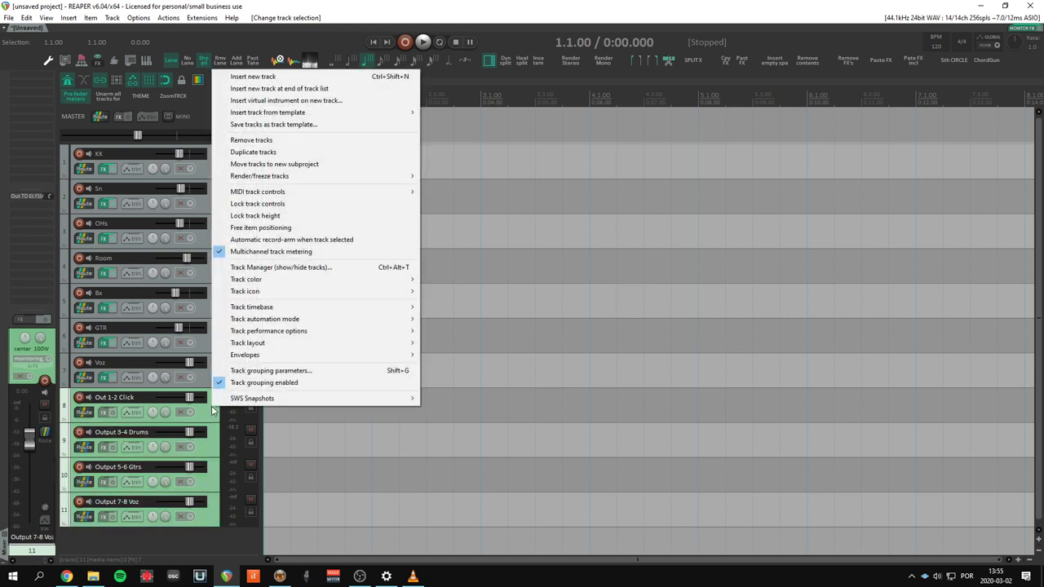
pyautogui.click(303, 125)
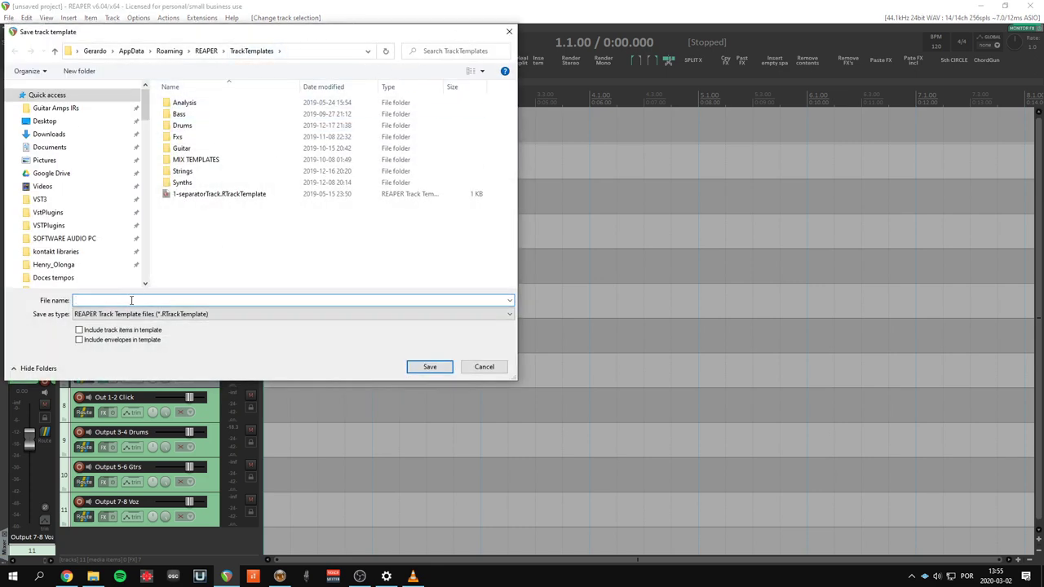
pyautogui.write('MIX Headphones 1')
pyautogui.press('Return')
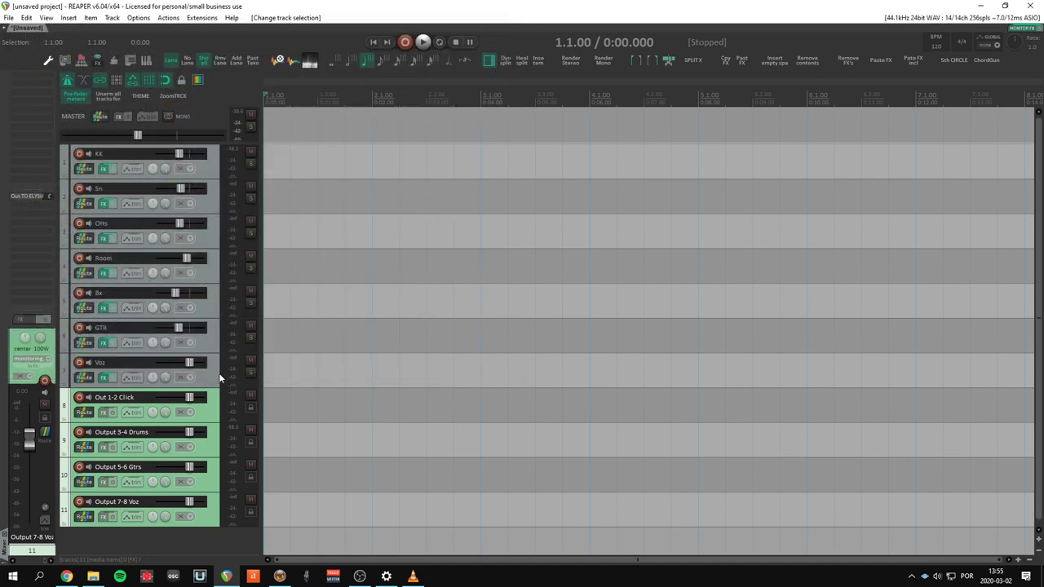
# Delete the four green output tracks from the project.
pyautogui.click(207, 410)
pyautogui.keyDown('shift'); pyautogui.click(204, 518); pyautogui.keyUp('shift')
pyautogui.press('Delete')
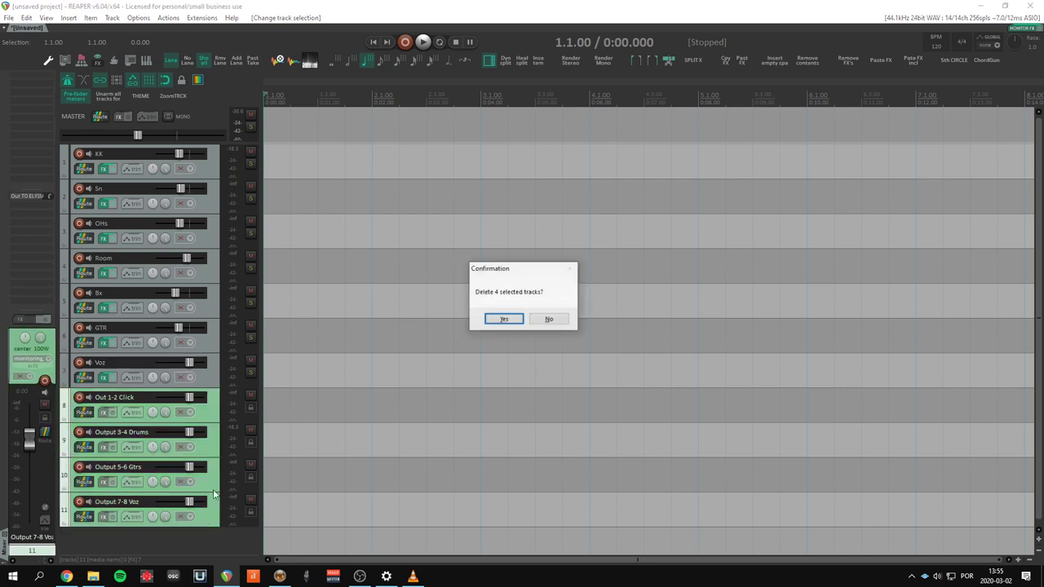
pyautogui.click(500, 321)
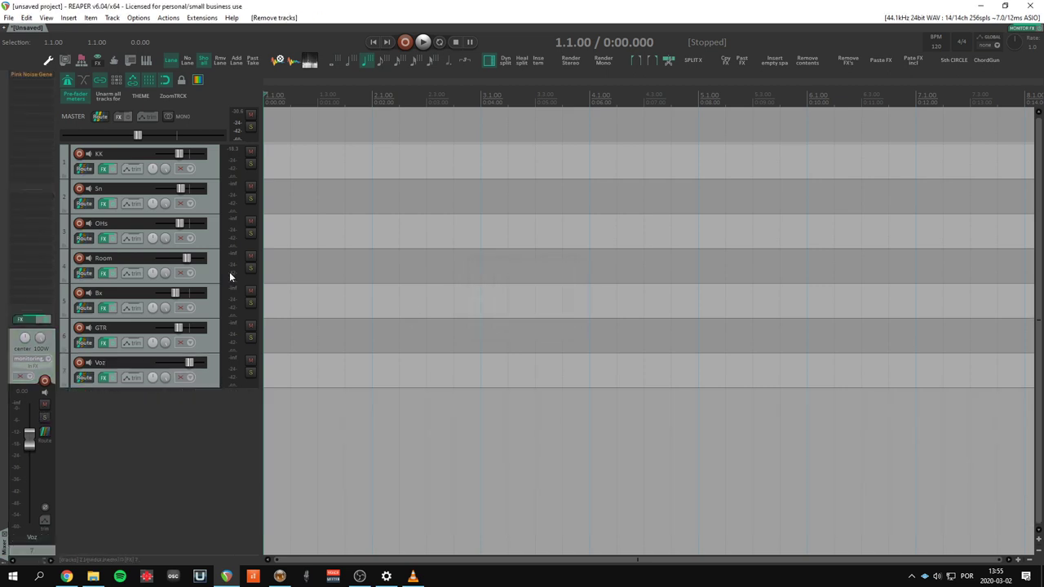
# Insert the MIX Headphones 1 track template below the Voz track.
pyautogui.rightClick(124, 404)
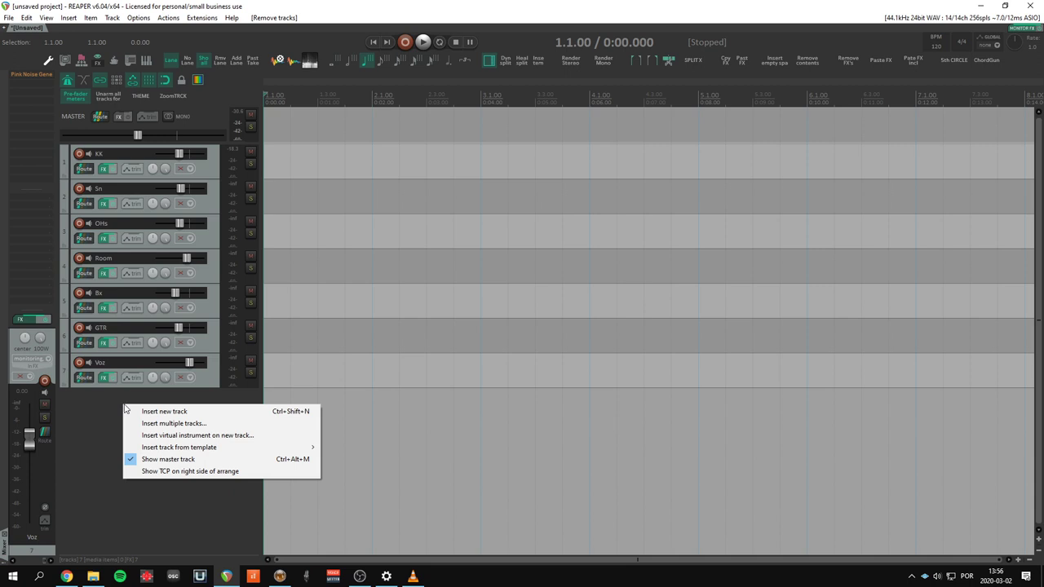
pyautogui.moveTo(155, 448)
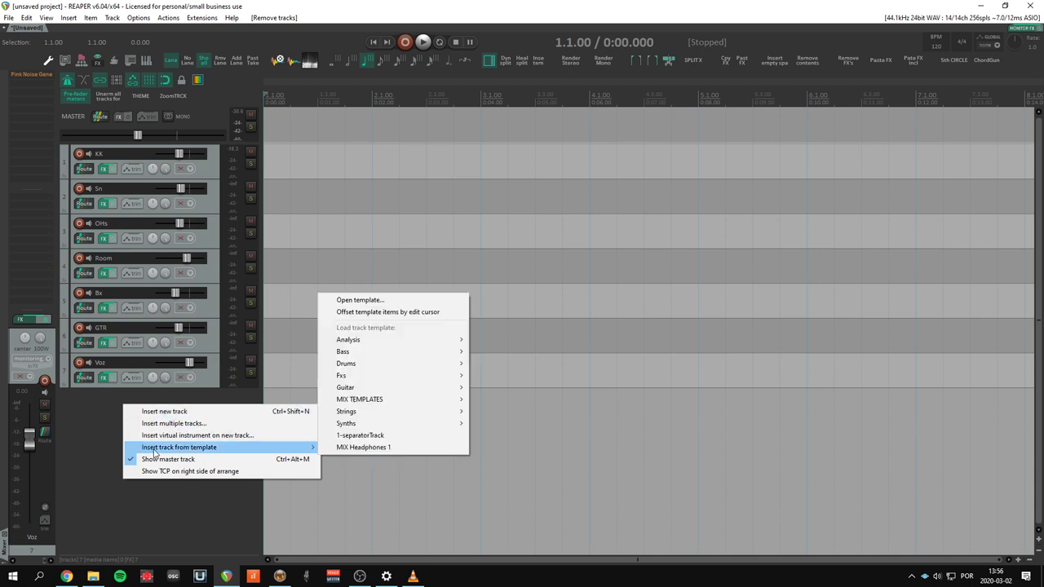
pyautogui.click(395, 447)
# Briefly enable the Pink Noise Generator on the KK track to check its signal, and bypass it again.
pyautogui.click(103, 169)
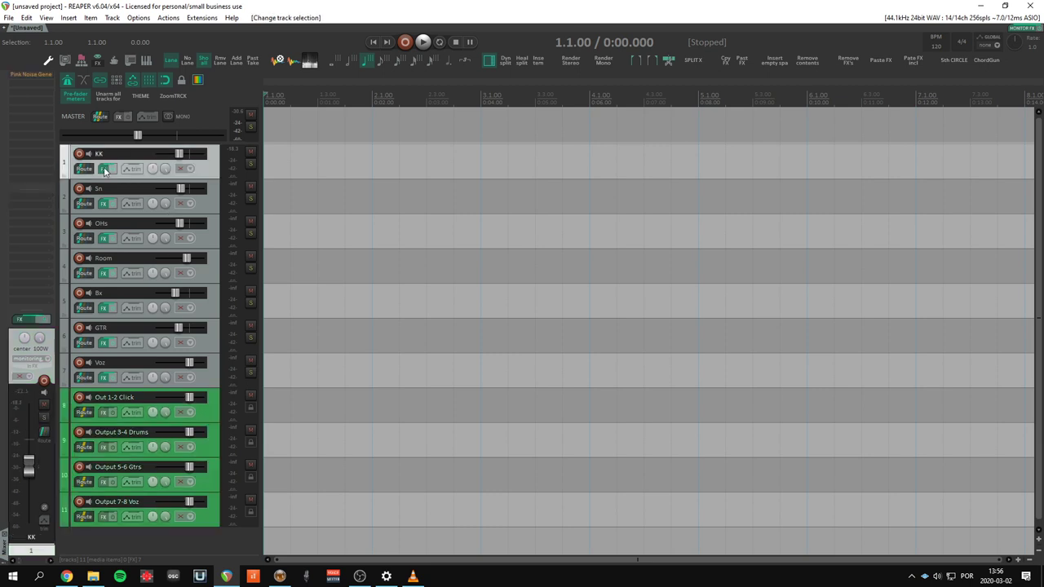
pyautogui.click(307, 234)
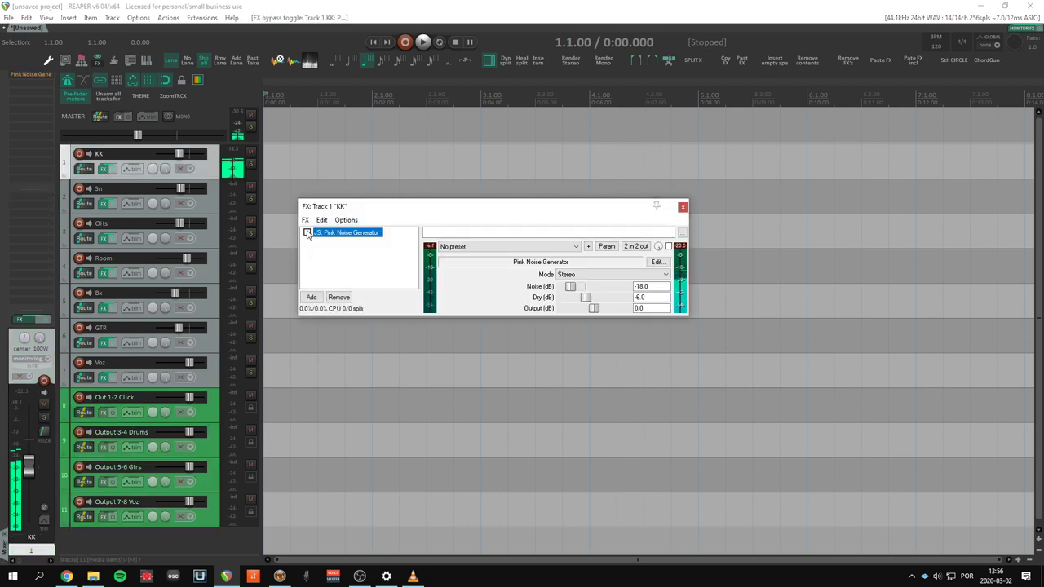
pyautogui.click(683, 207)
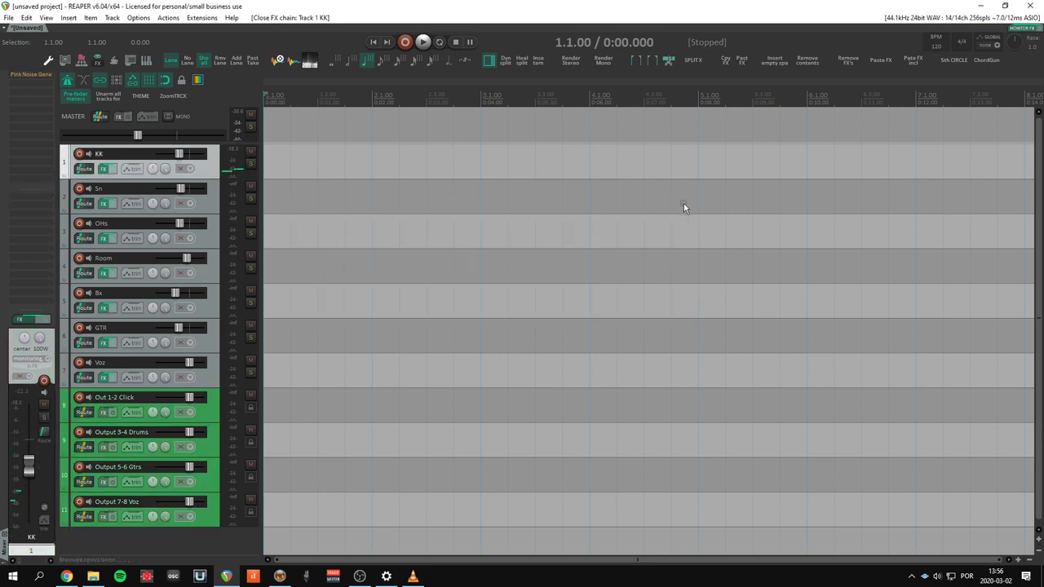
# Examine the inserted output tracks' sends in the Routing Matrix while briefly running KK's Pink Noise Generator, and close the matrix.
pyautogui.click(131, 61)
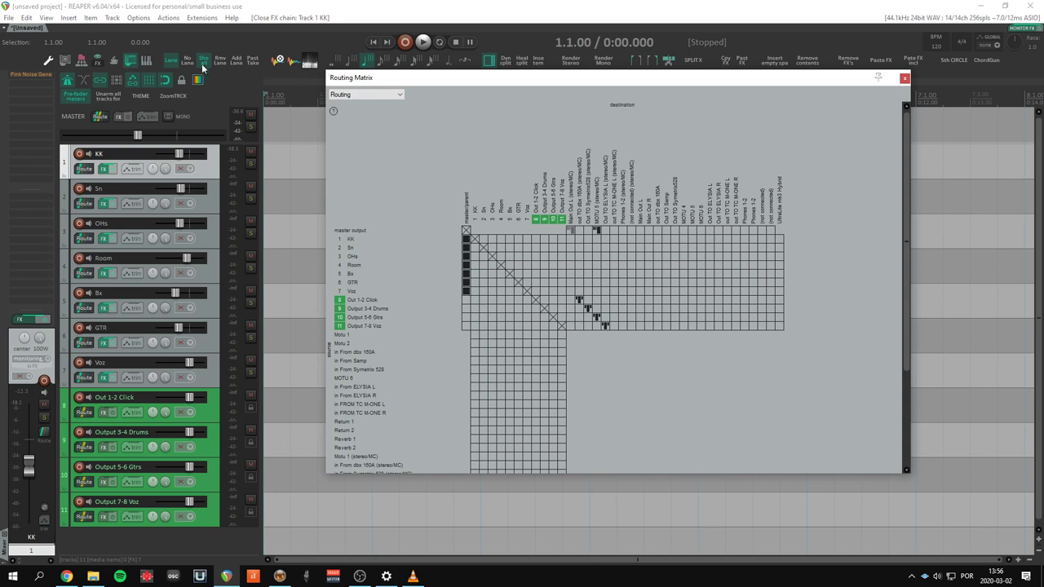
pyautogui.click(596, 316)
pyautogui.click(115, 169)
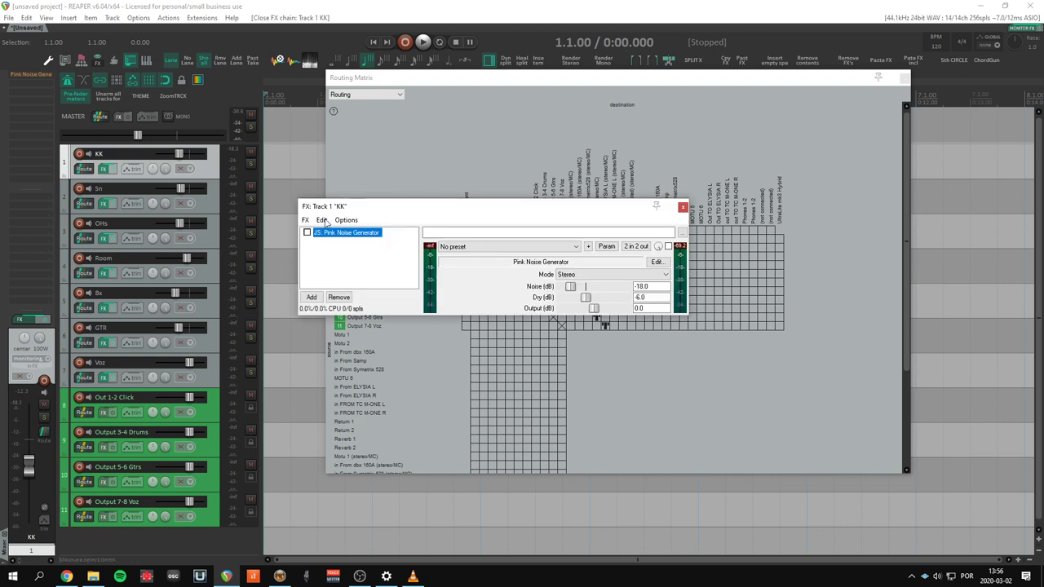
pyautogui.click(308, 233)
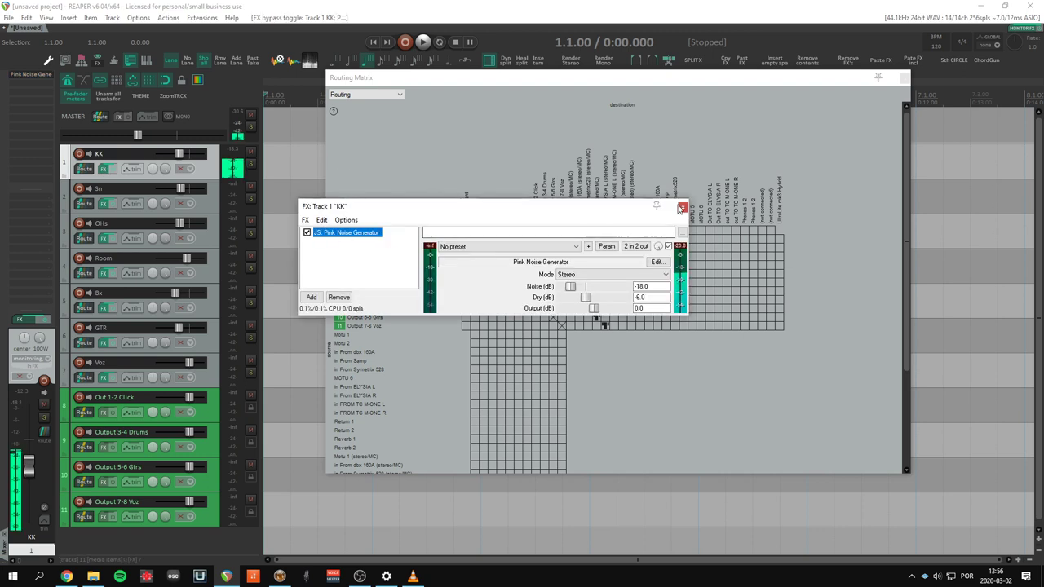
pyautogui.press('Escape')
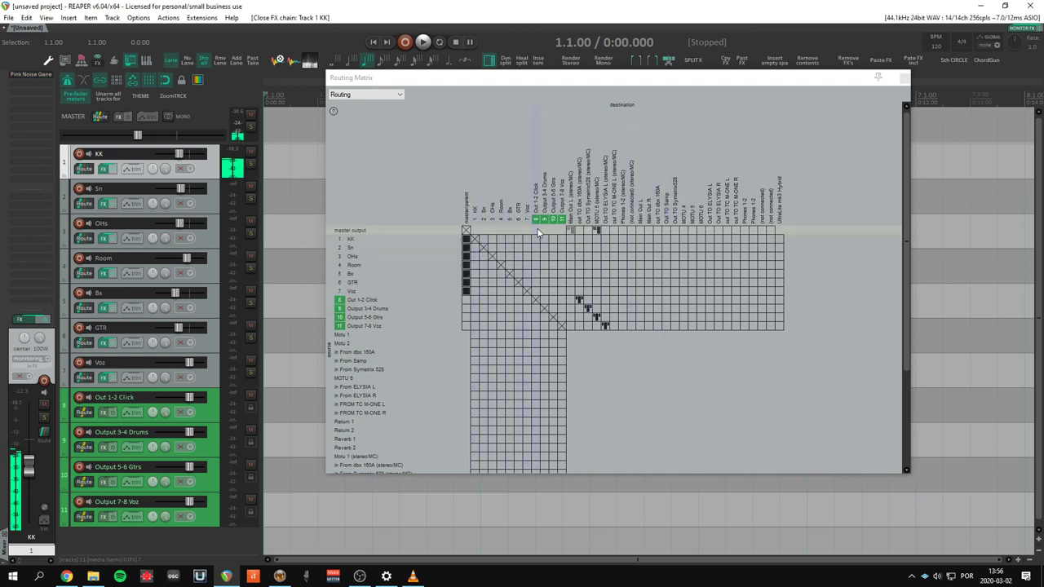
pyautogui.click(104, 168)
pyautogui.click(683, 206)
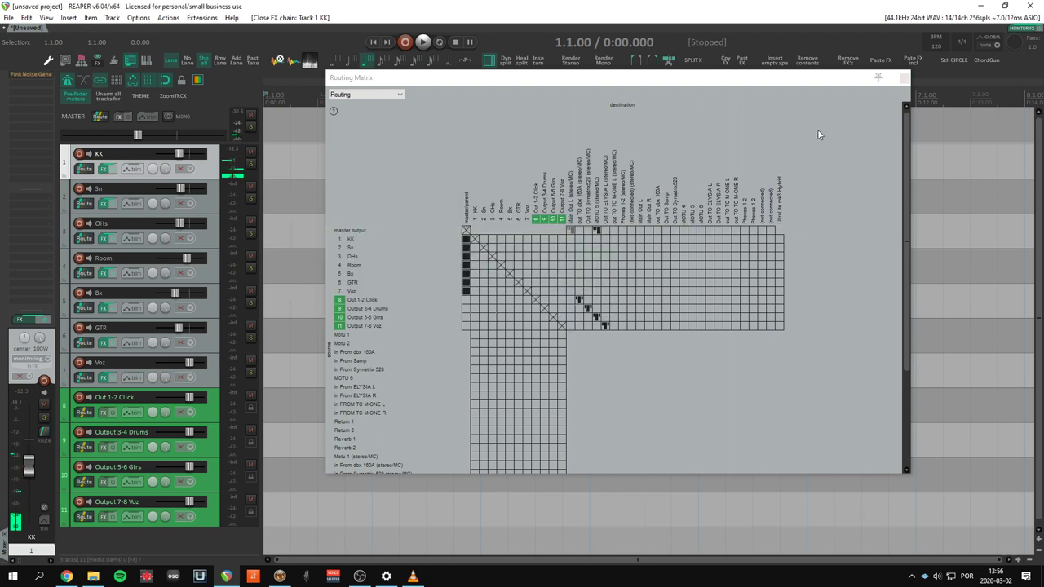
pyautogui.click(905, 77)
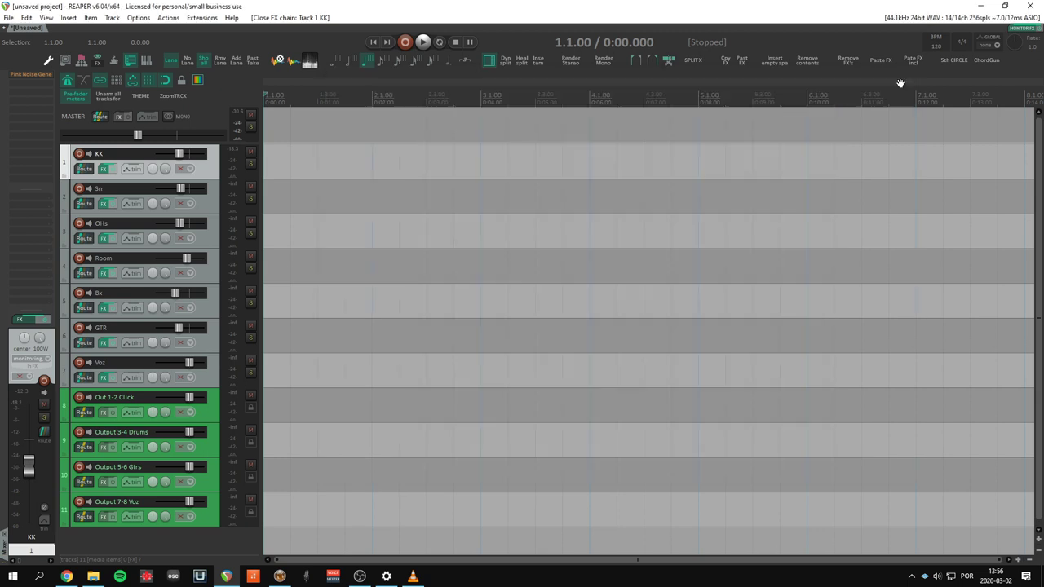
# Delete the four inserted green output tracks, Out 1-2 Click through Output 7-8 Voz.
pyautogui.click(213, 406)
pyautogui.keyDown('shift'); pyautogui.click(222, 505); pyautogui.keyUp('shift')
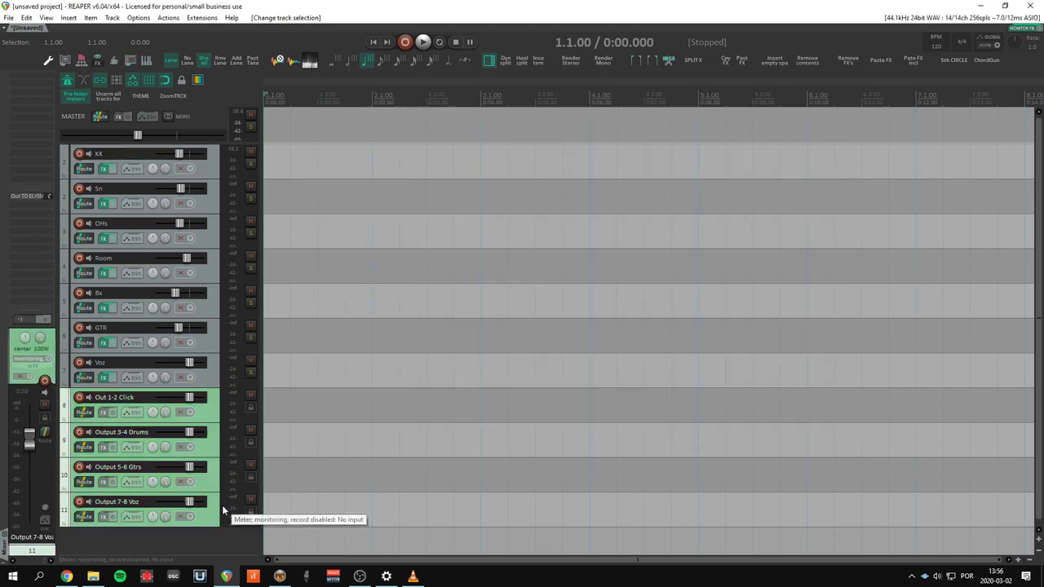
pyautogui.press('Delete')
pyautogui.click(505, 319)
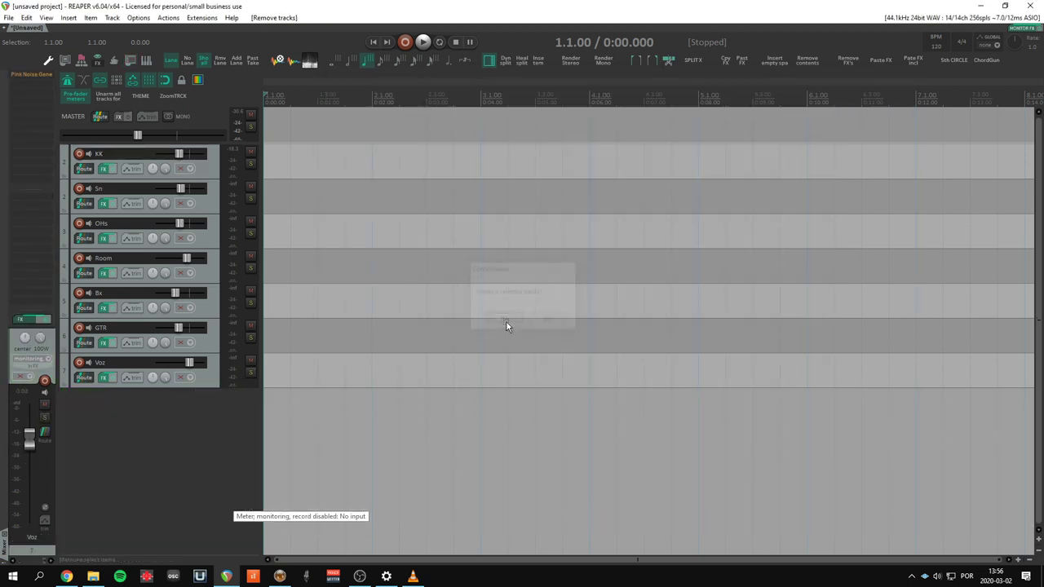
pyautogui.click(207, 406)
pyautogui.click(214, 163)
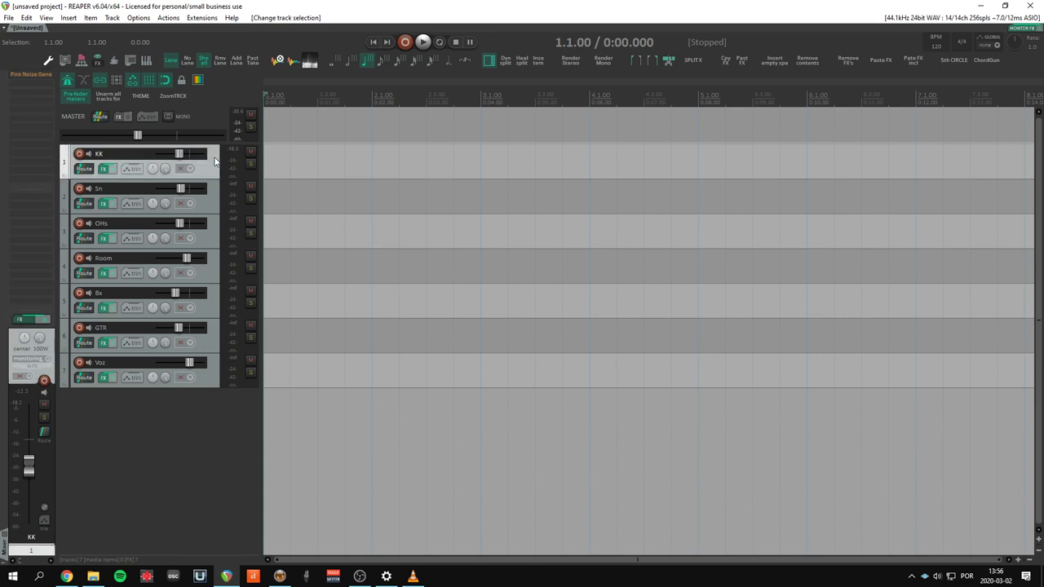
pyautogui.click(217, 236)
pyautogui.click(217, 271)
pyautogui.press('Down')
pyautogui.press('Down')
pyautogui.press('Down')
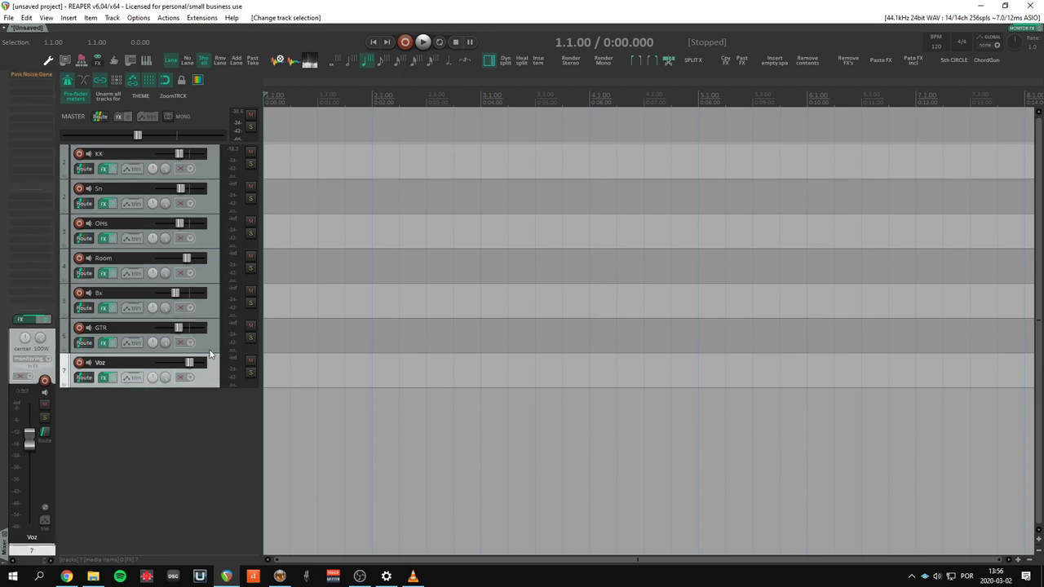
pyautogui.press('Up')
pyautogui.press('Up')
pyautogui.press('Up')
pyautogui.press('Down')
pyautogui.press('Down')
pyautogui.press('Down')
# Open the Cue Buss generator with the KK track selected.
pyautogui.click(212, 172)
pyautogui.click(202, 18)
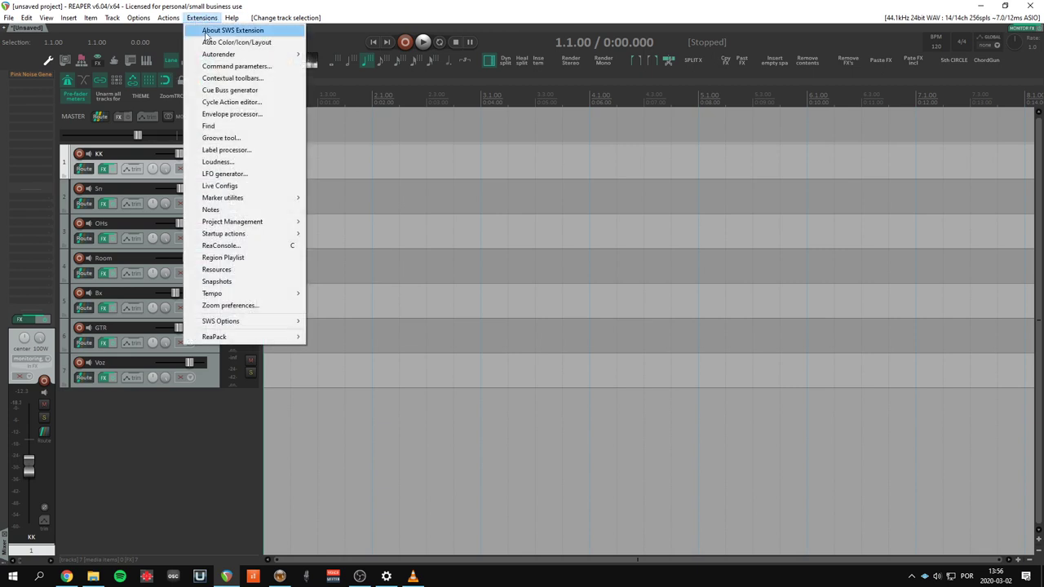
pyautogui.click(257, 91)
pyautogui.moveTo(574, 96); pyautogui.dragTo(479, 119)
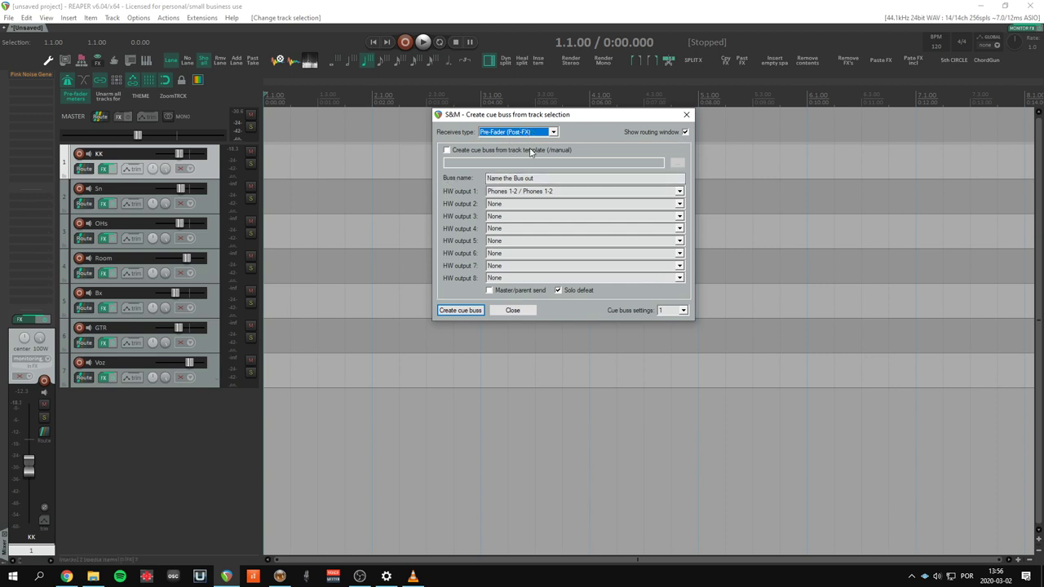
# Name the cue buss Phones MIX and use Phones 1-2 as its first hardware output, without a master/parent send.
pyautogui.moveTo(539, 179); pyautogui.dragTo(480, 179)
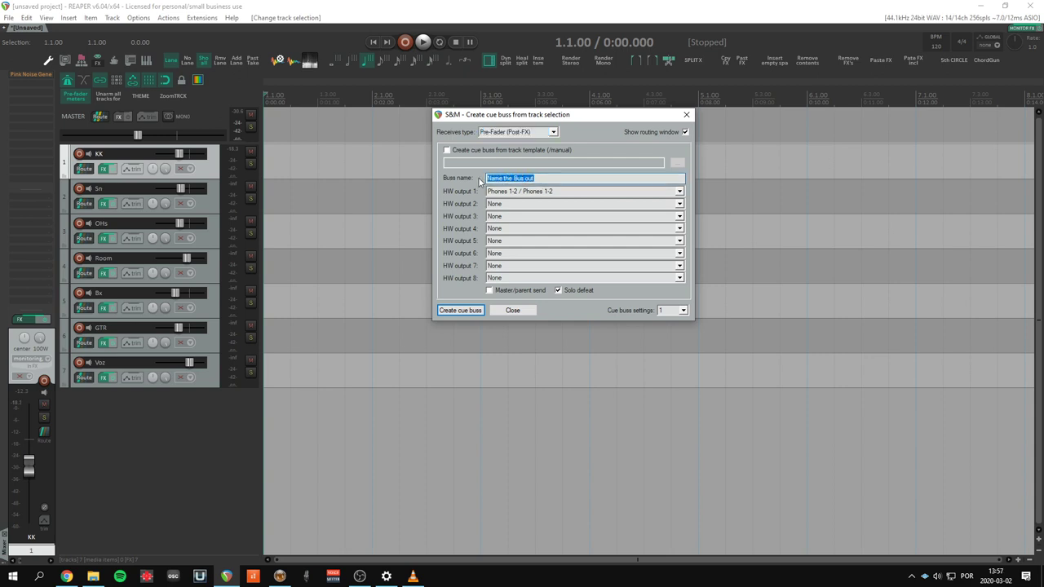
pyautogui.write('Phones MIX')
pyautogui.click(490, 194)
pyautogui.click(502, 196)
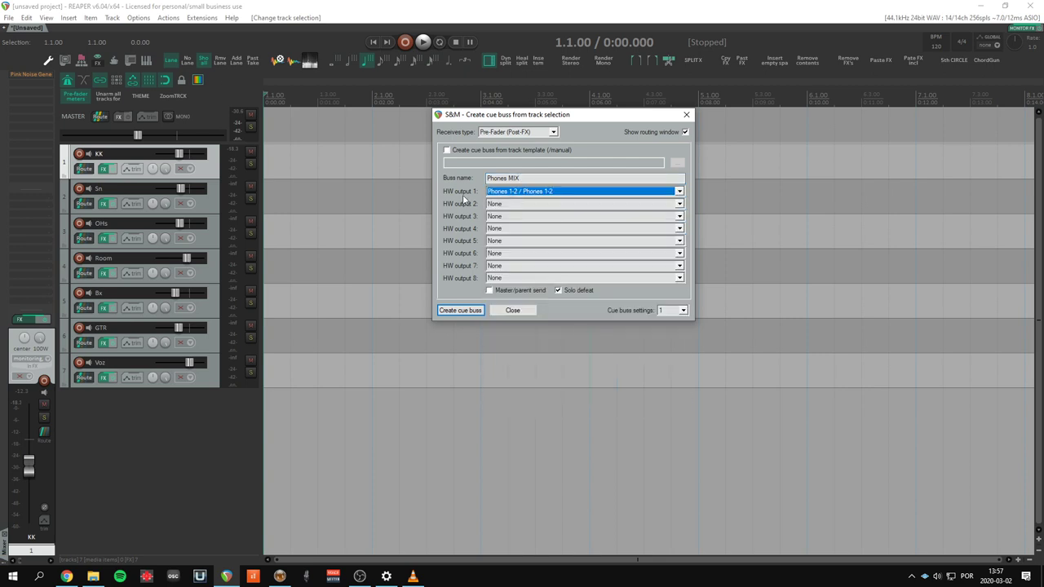
pyautogui.click(490, 291)
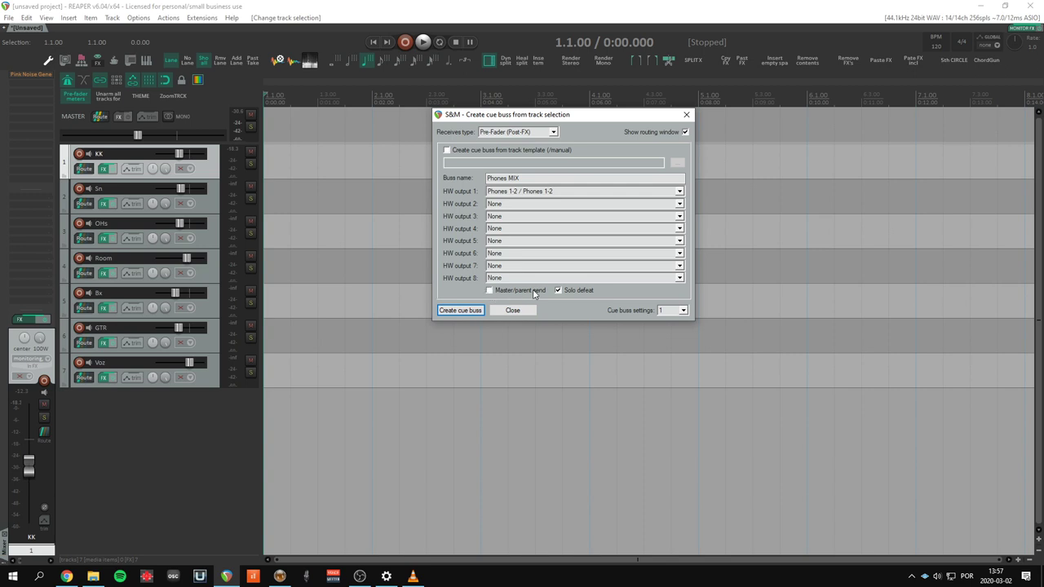
# Create a solo-defeated cue buss named Drums from the KK, Sn, OHs and Room tracks, feeding Phones 1-2.
pyautogui.click(211, 170)
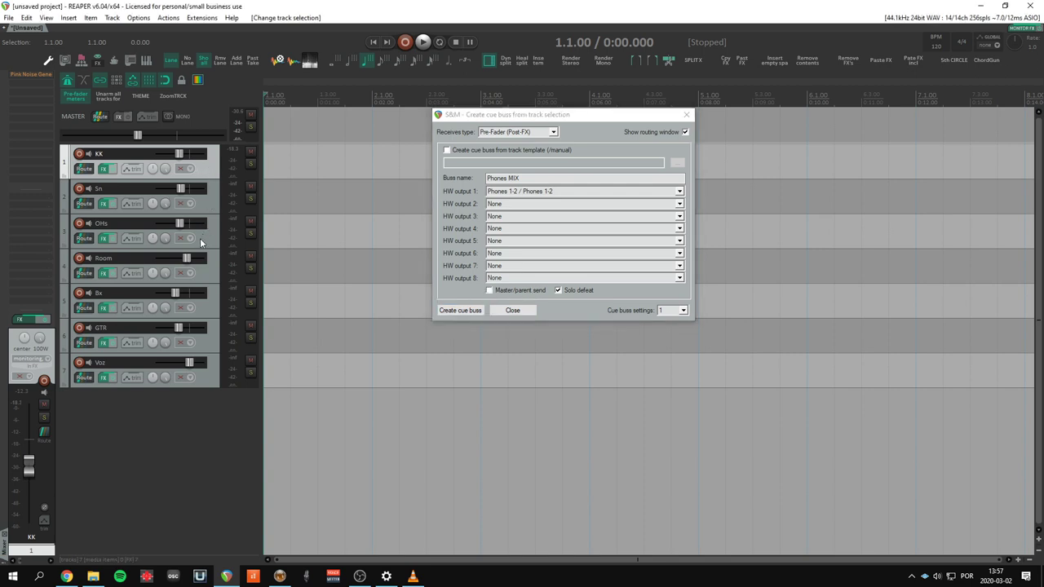
pyautogui.click(532, 181)
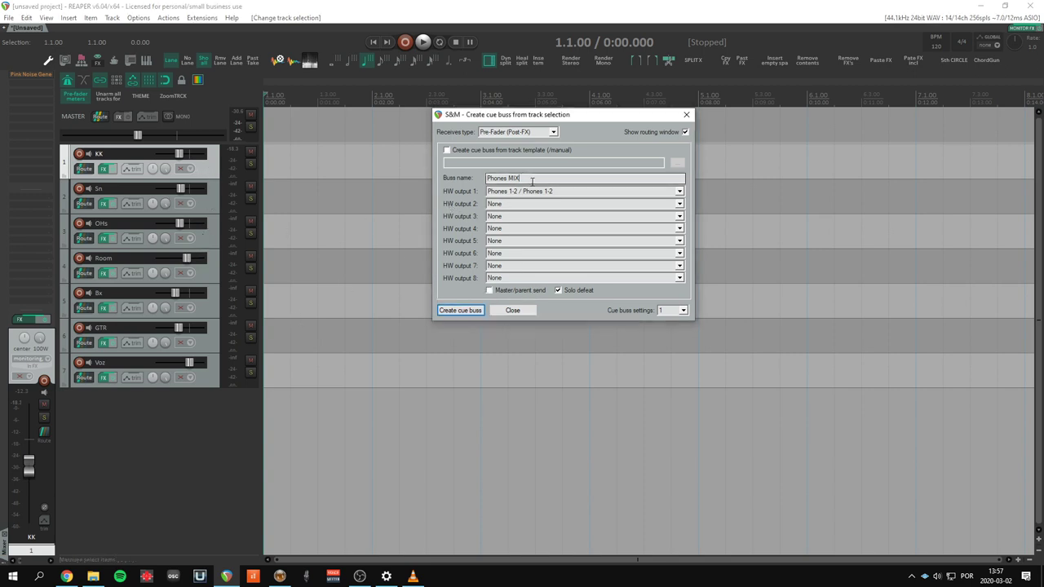
pyautogui.moveTo(532, 181); pyautogui.dragTo(486, 180)
pyautogui.write('Drums')
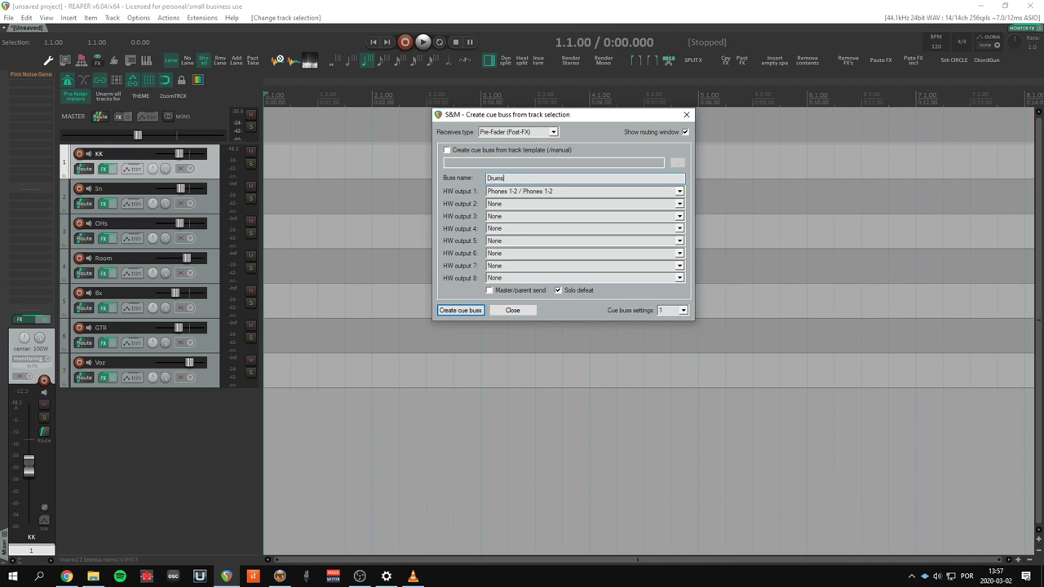
pyautogui.click(210, 170)
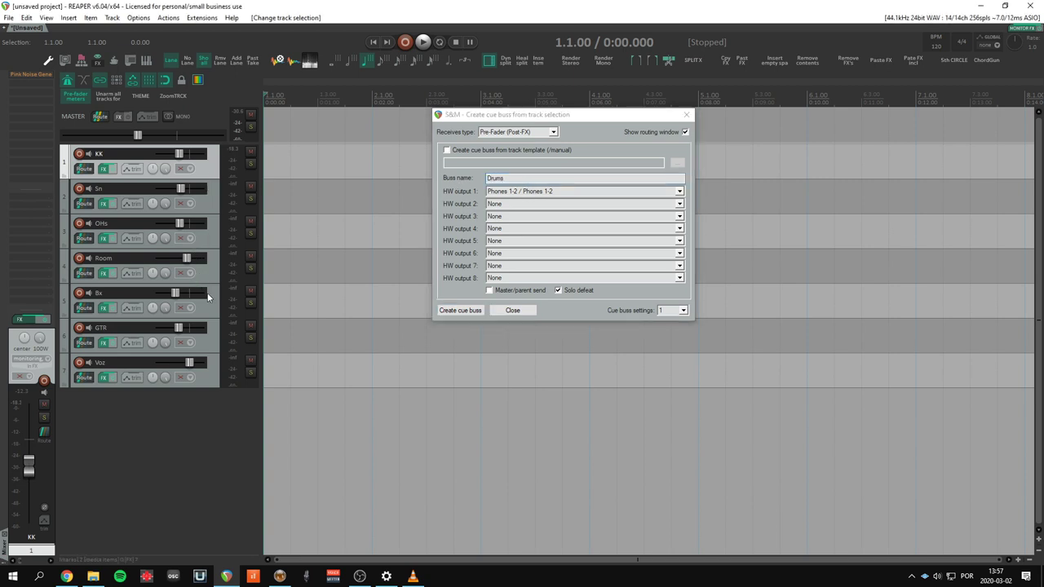
pyautogui.keyDown('shift'); pyautogui.click(218, 274); pyautogui.keyUp('shift')
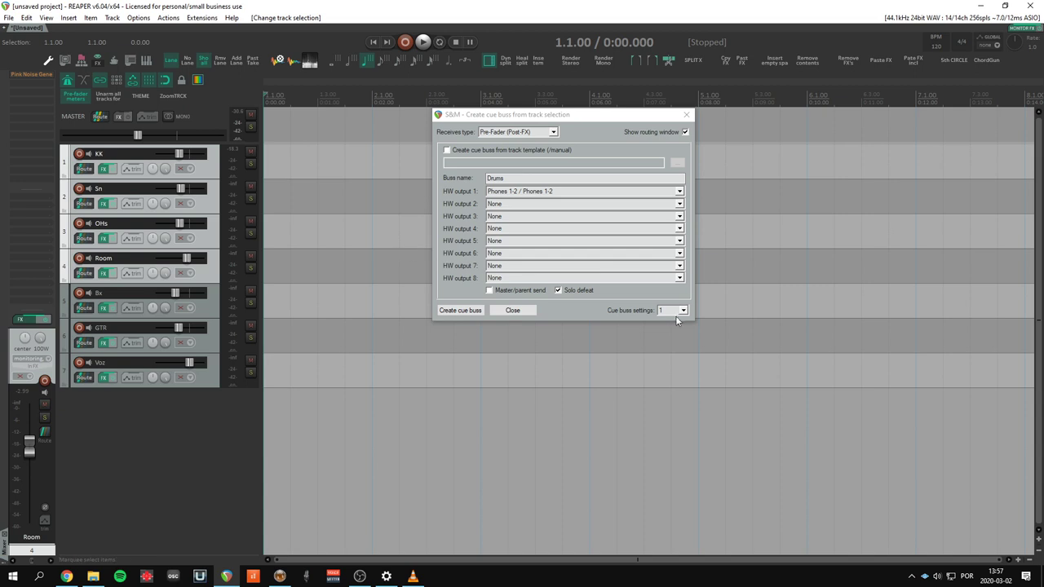
pyautogui.click(454, 311)
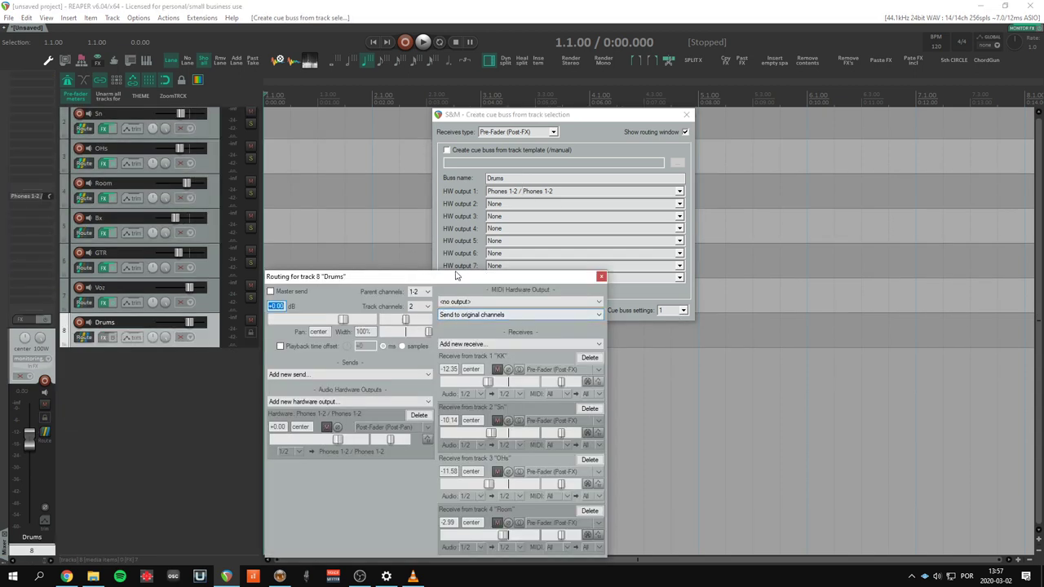
# Examine the Drums buss's receives and hardware output in its routing window and in the Routing Matrix.
pyautogui.moveTo(451, 292); pyautogui.dragTo(569, 169)
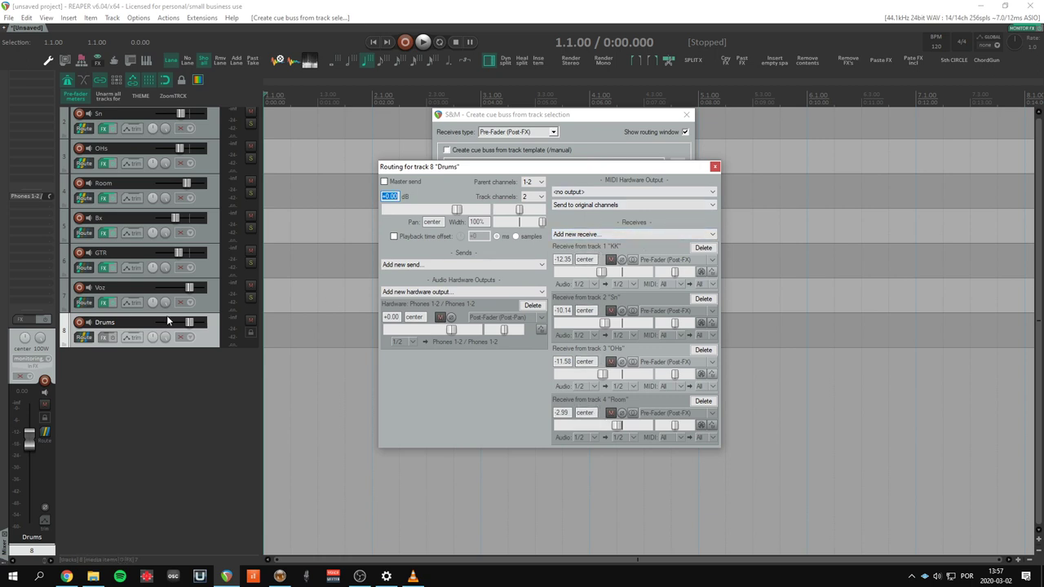
pyautogui.scroll(3, 207, 171)
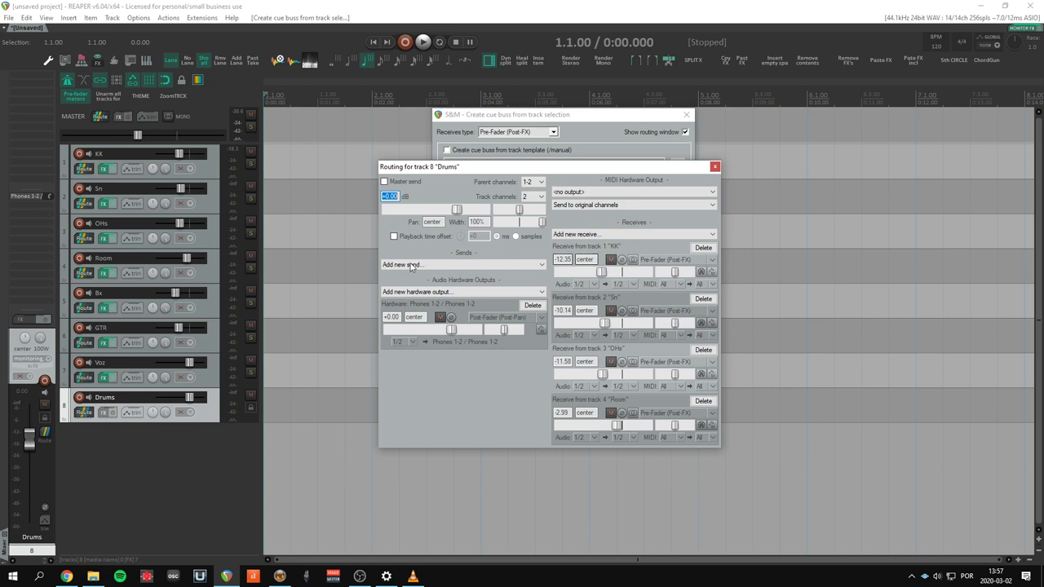
pyautogui.click(131, 64)
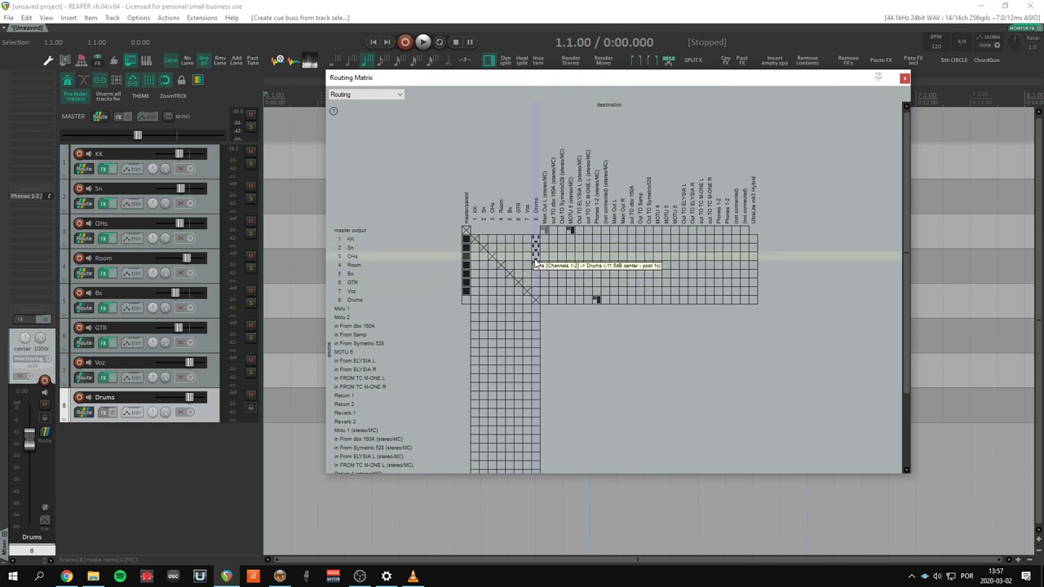
pyautogui.click(200, 18)
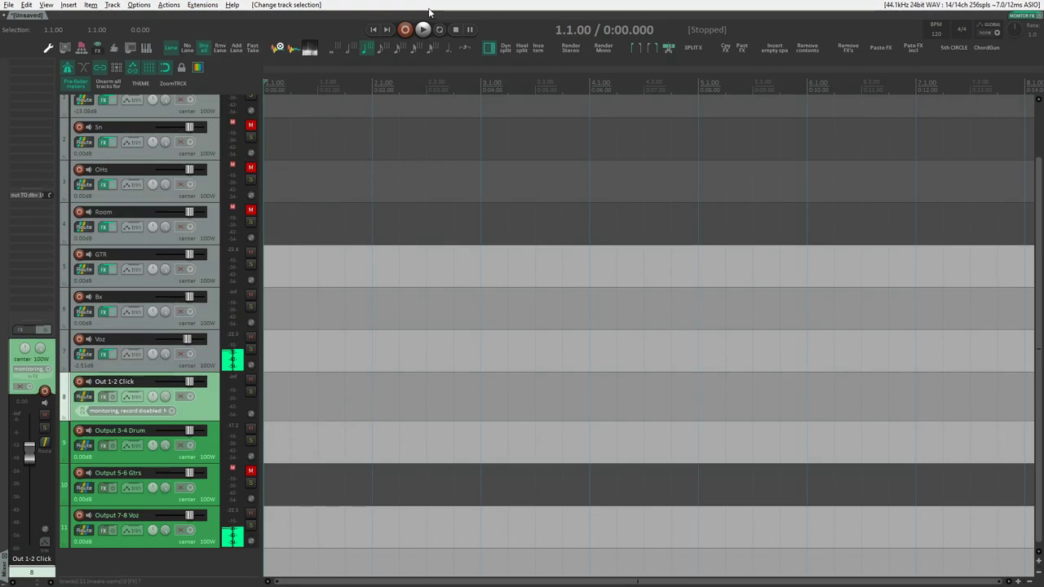
# Mute the Voz track.
pyautogui.click(251, 337)
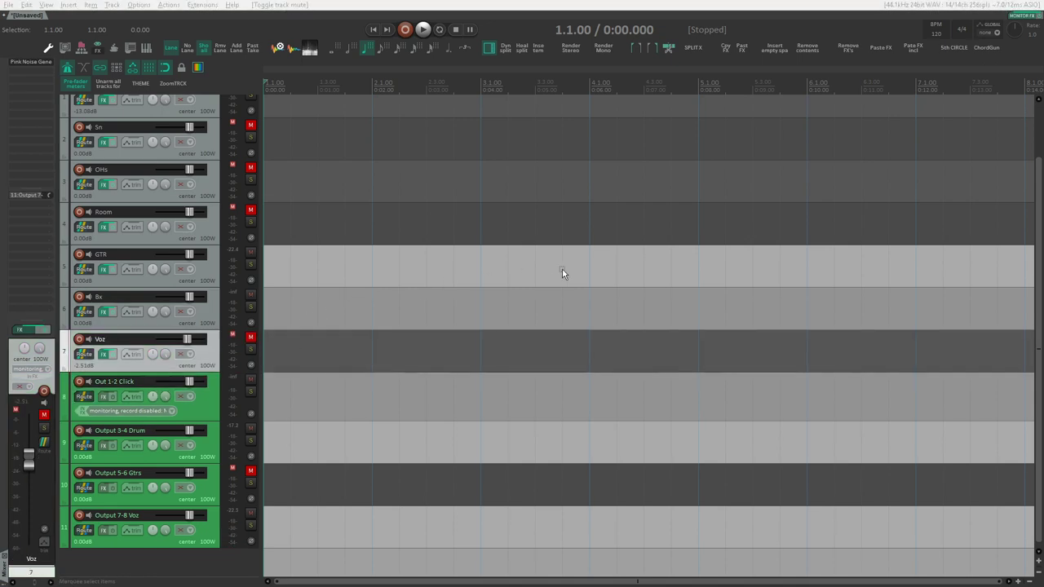
# Switch to Chrome to view the tutorial channel's YouTube page and its Streamlabs donation page, and return to REAPER.
pyautogui.hotkey('alt', 'Tab')
pyautogui.click(749, 295)
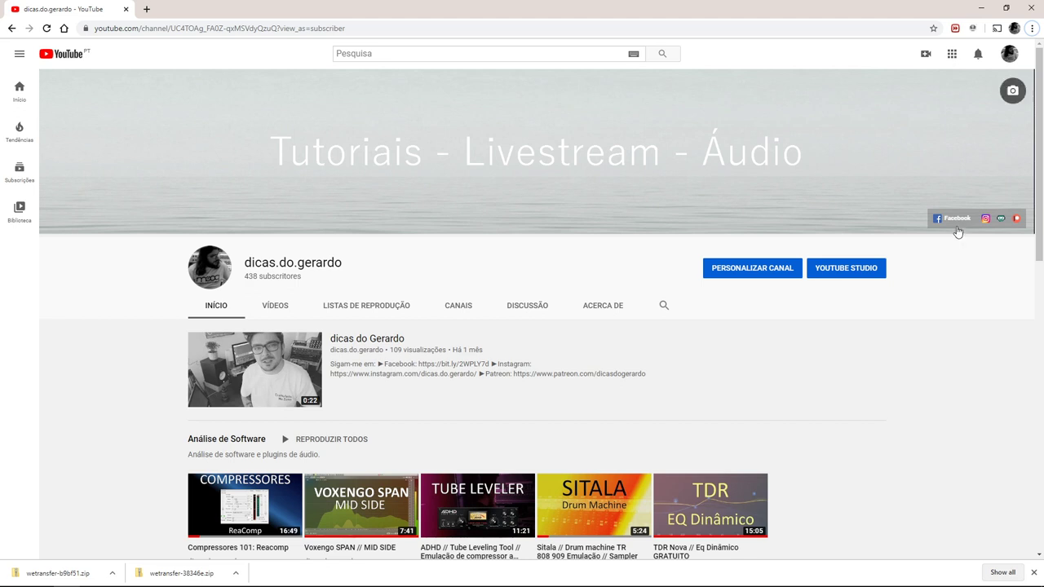
pyautogui.click(1001, 218)
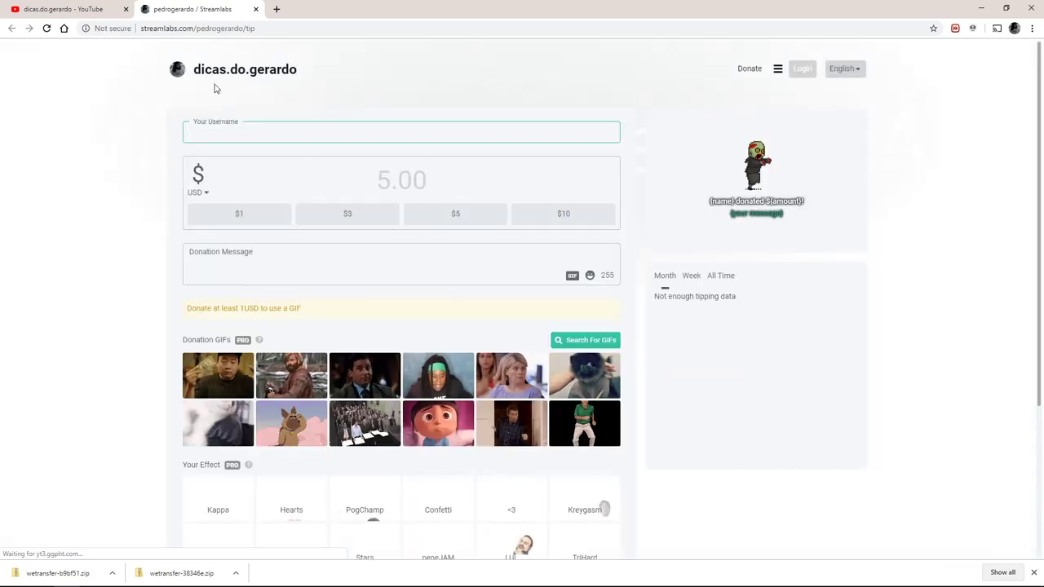
pyautogui.click(84, 10)
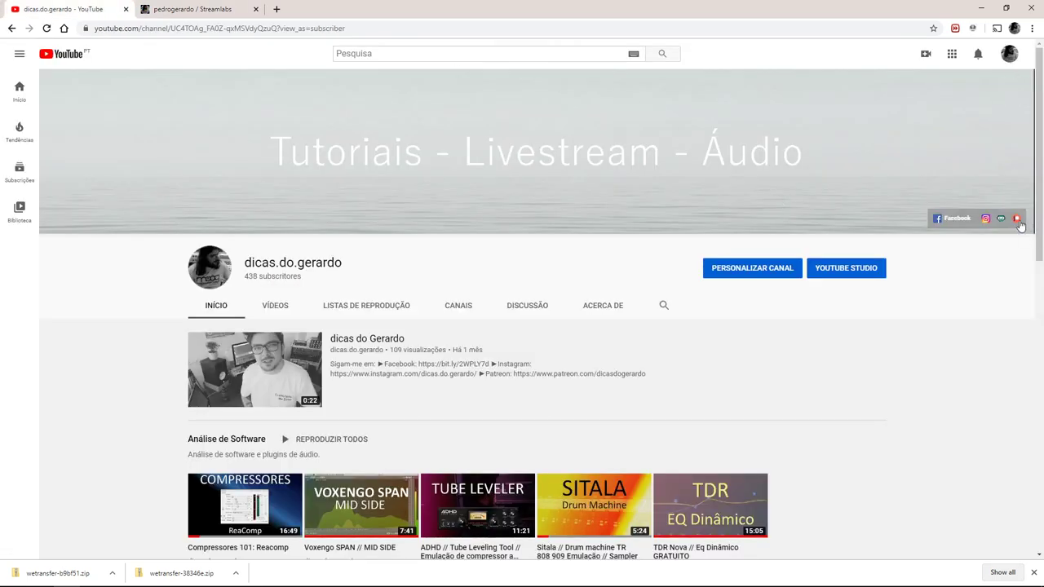
pyautogui.scroll(-2, 430, 297)
pyautogui.scroll(-4, 430, 297)
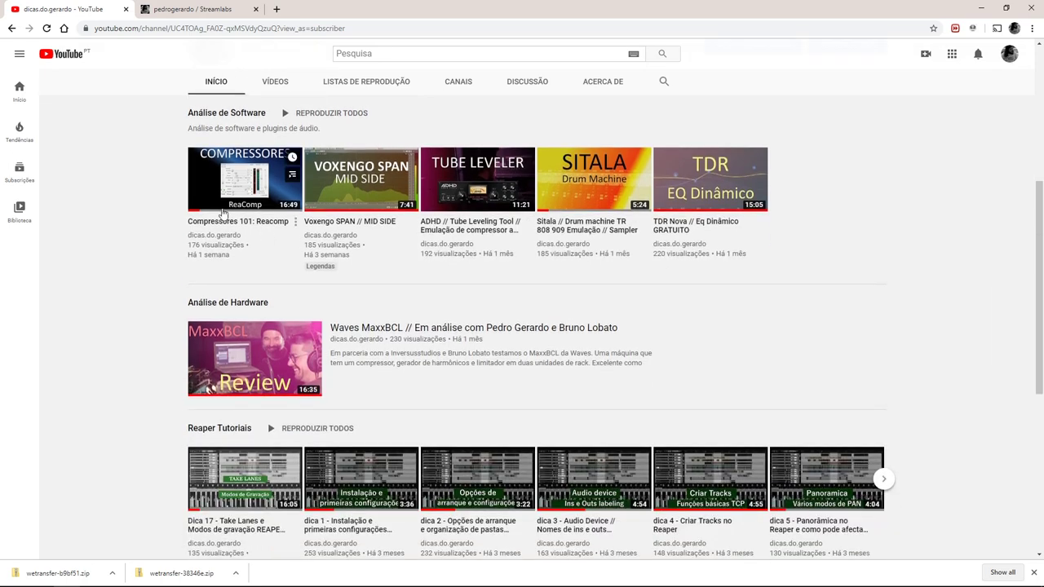
pyautogui.scroll(7, 207, 239)
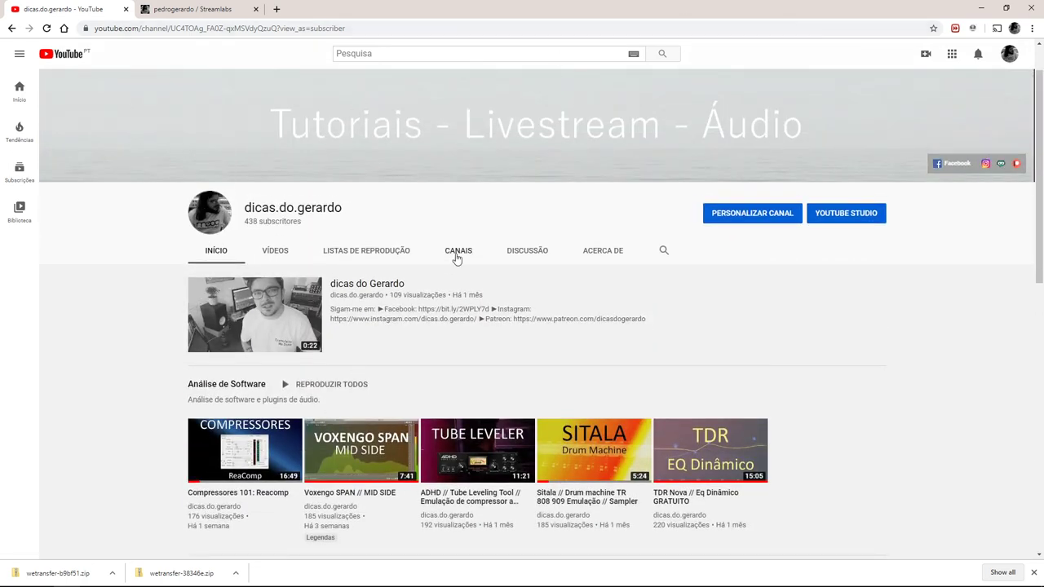
pyautogui.hotkey('alt', 'Tab')
pyautogui.press('alt')
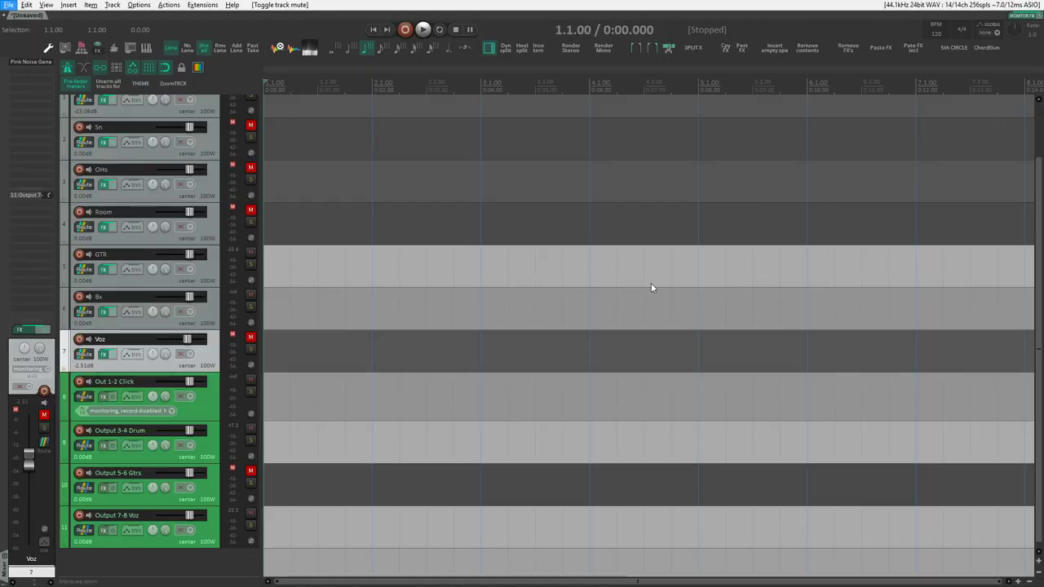